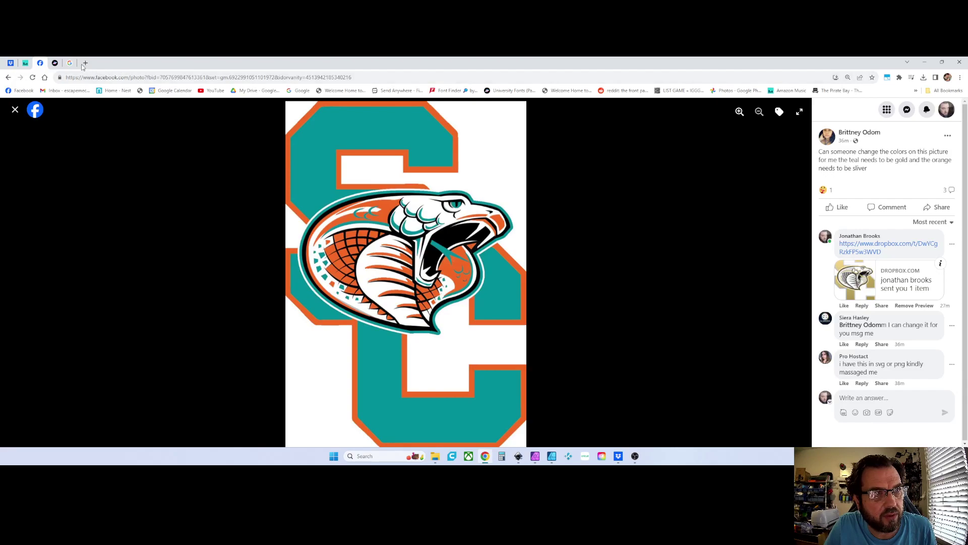
Search the web for "rabbit svg" in a new browser tab
left_click(85, 64)
left_click(95, 78)
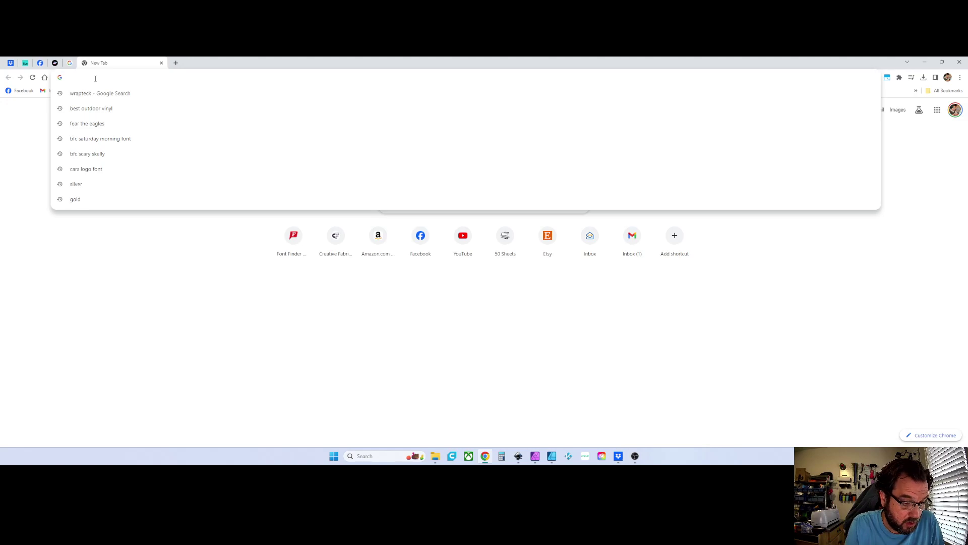
type("rabbit s")
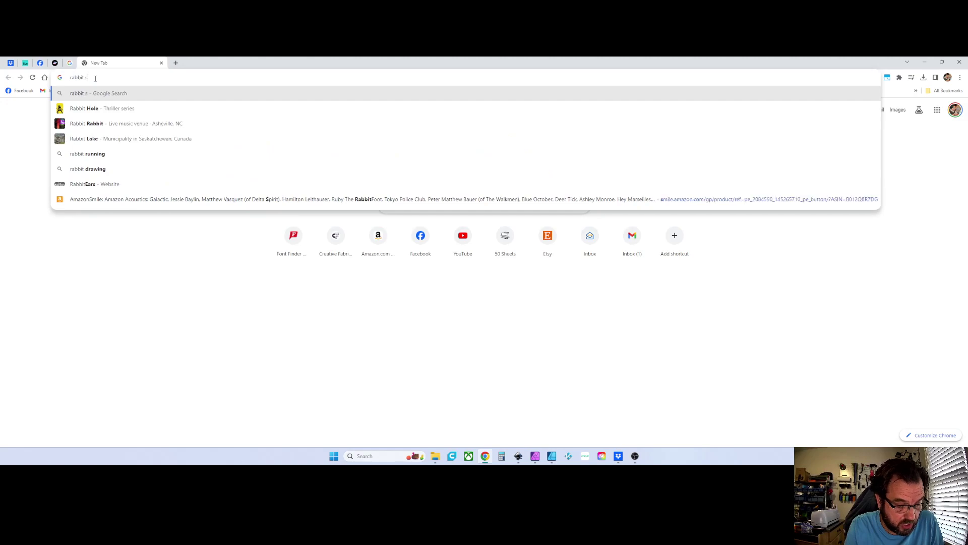
type("vg")
key("Return")
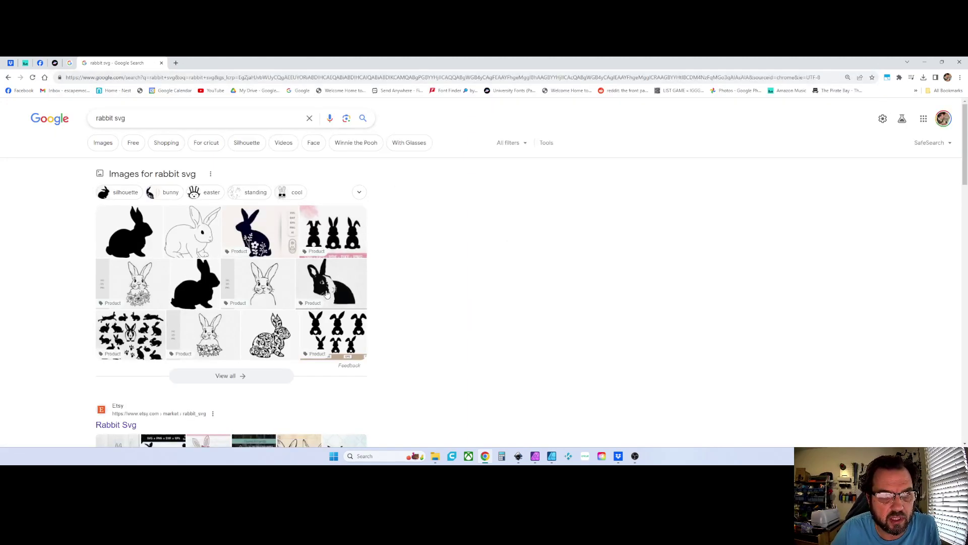
Preview the floral mandala rabbit among the image results, view its source page on SvgHeart, and close that page
left_click(286, 341)
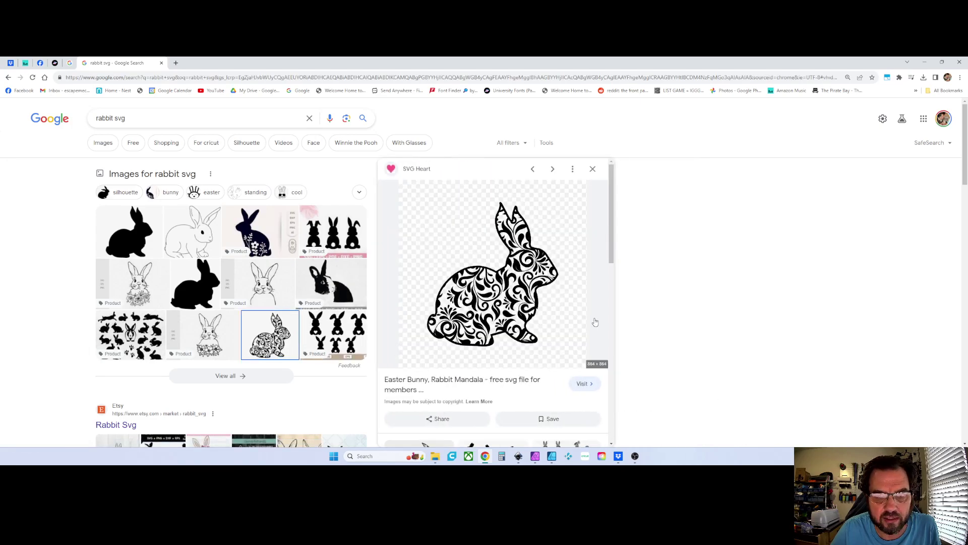
right_click(477, 286)
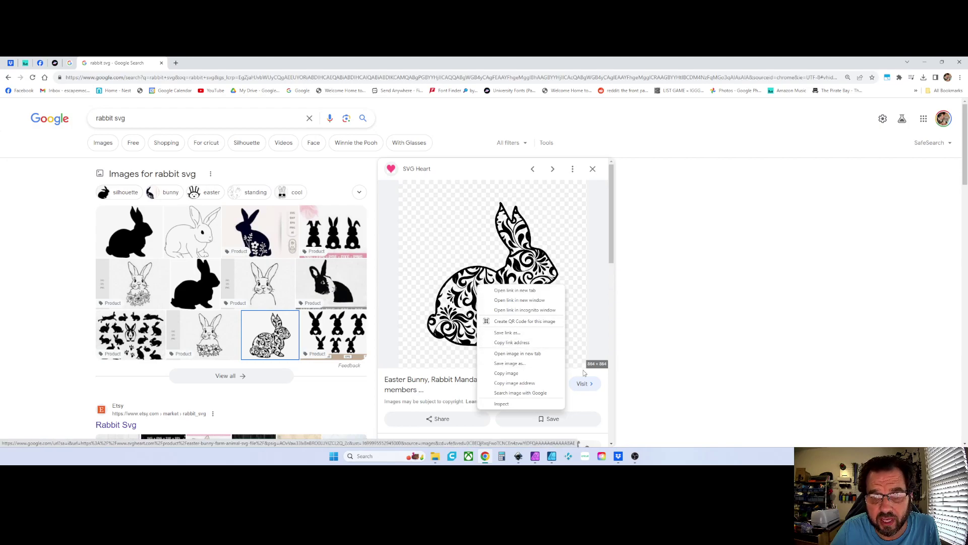
left_click(577, 334)
left_click(576, 334)
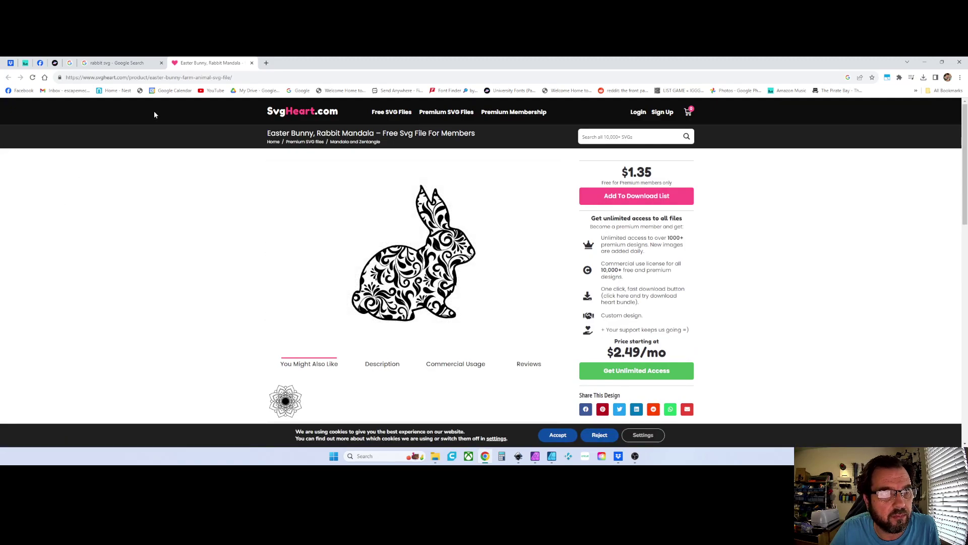
left_click(253, 63)
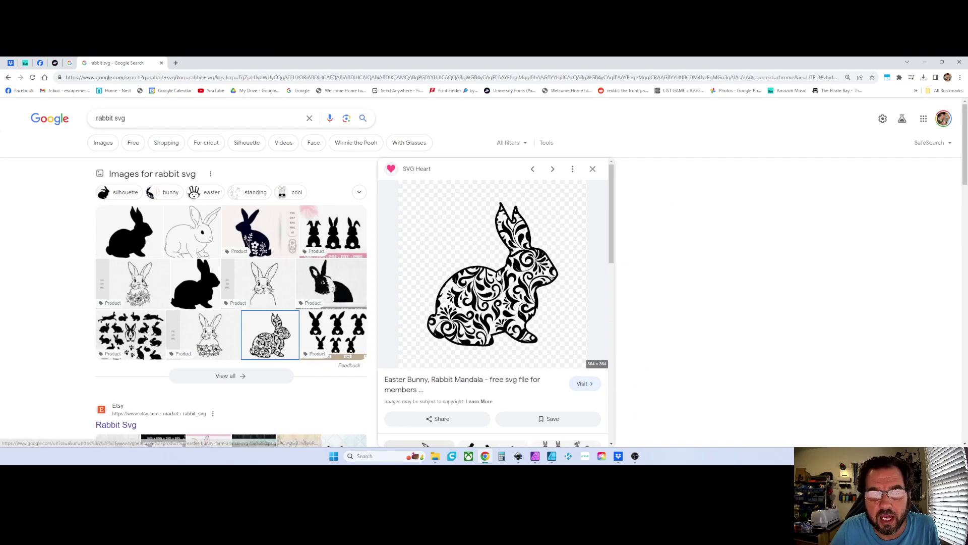
Copy the previewed mandala rabbit image, switch to Inkscape and paste it into the blank document
right_click(497, 276)
left_click(524, 361)
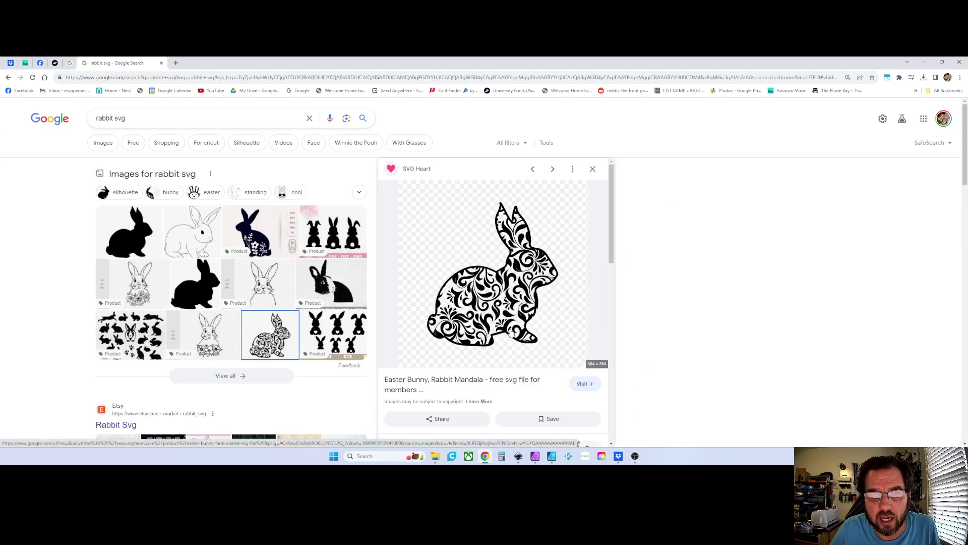
left_click(519, 456)
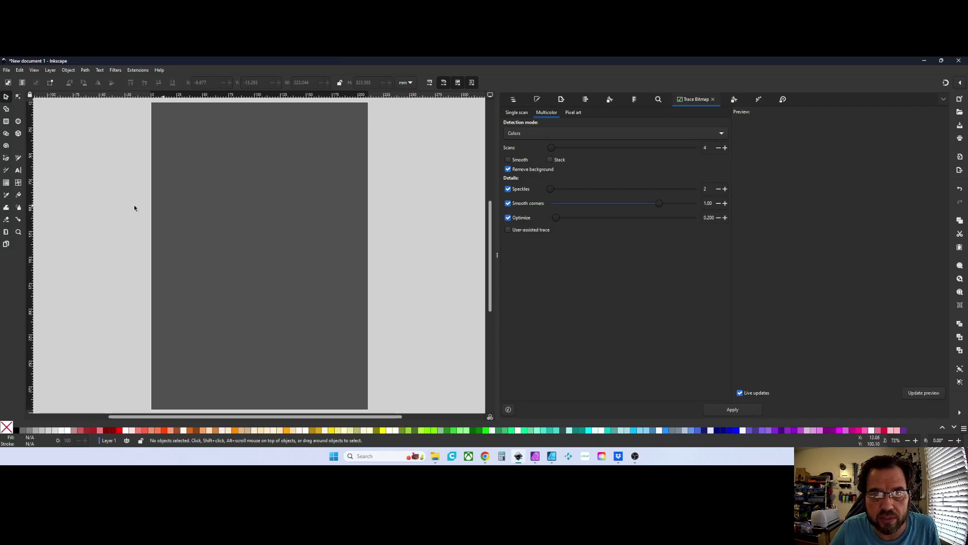
left_click(21, 71)
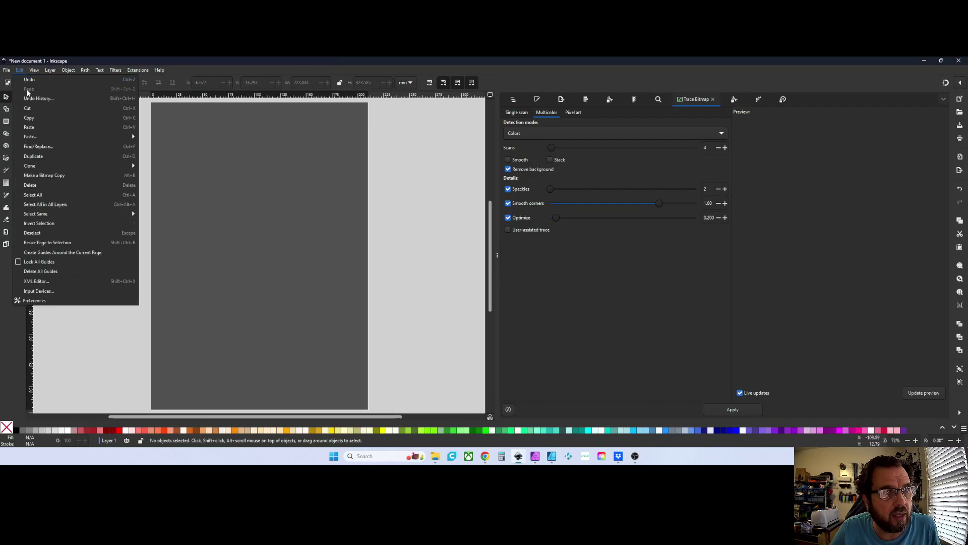
left_click(31, 125)
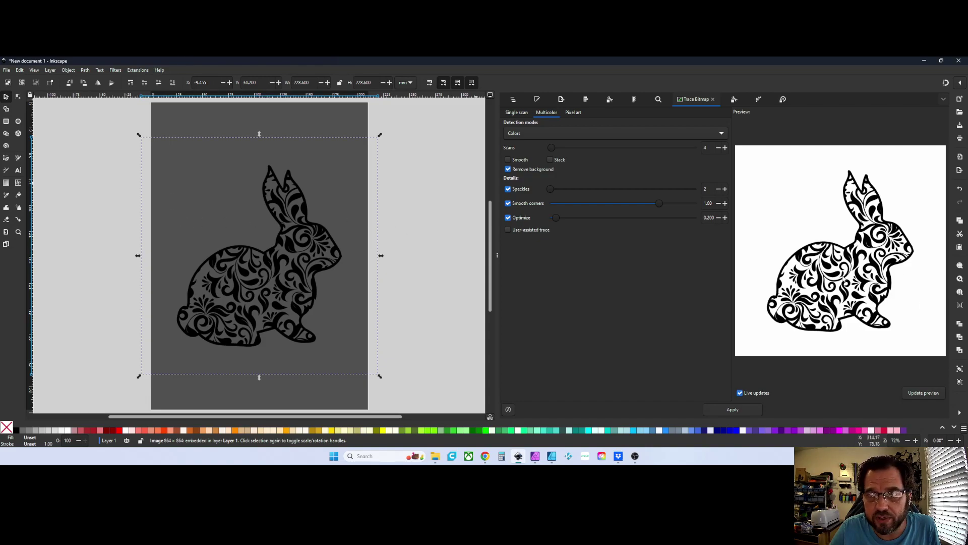
Set up Trace Bitmap for the rabbit image as a single scan with brightness cutoff and image inversion turned off
left_click(86, 71)
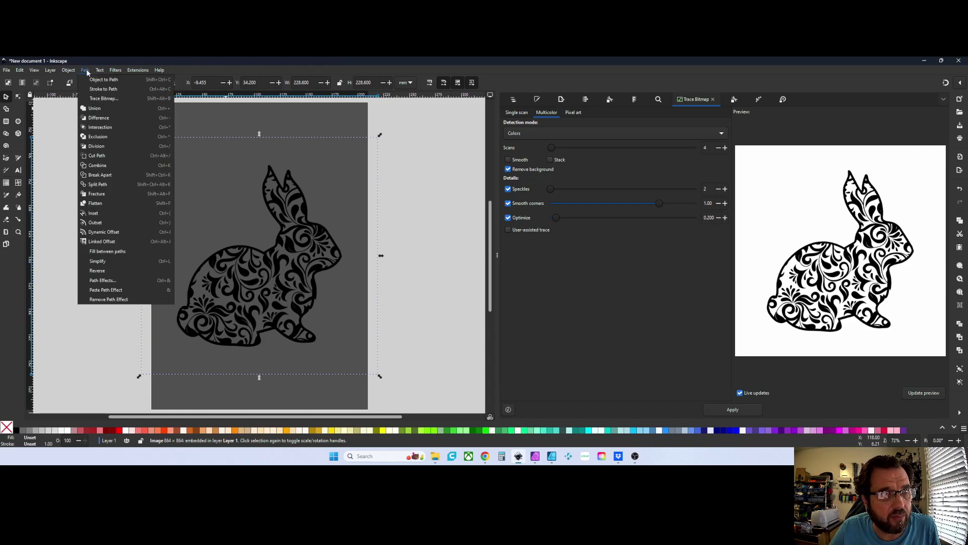
left_click(102, 99)
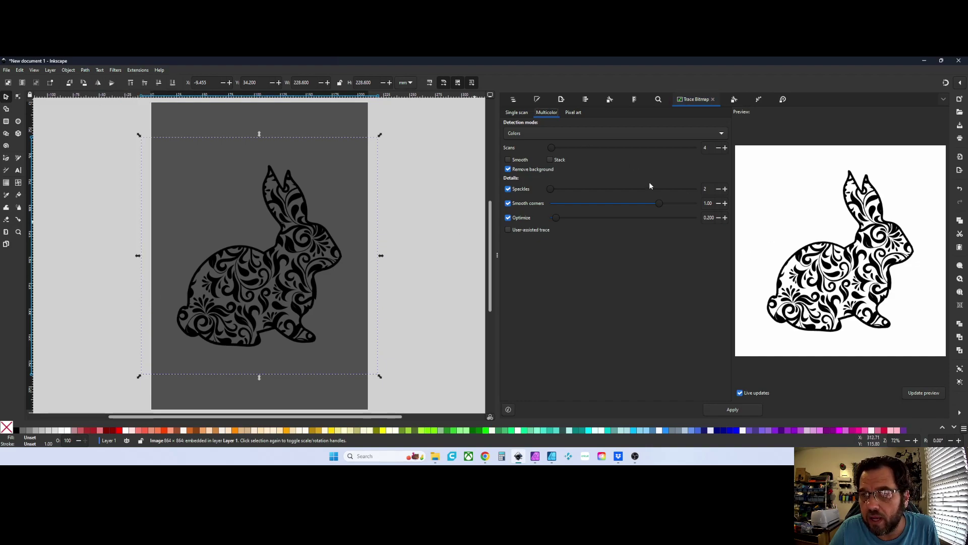
left_click(521, 115)
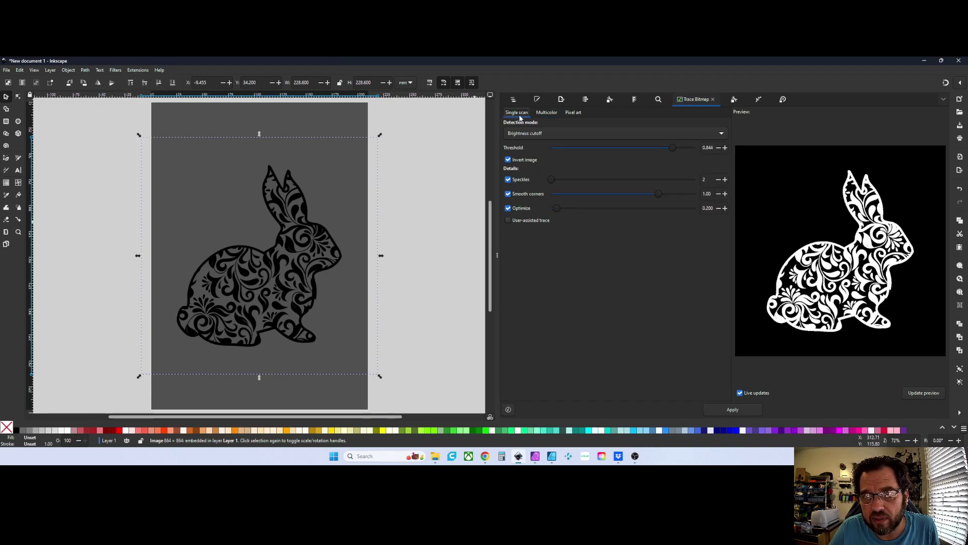
left_click(508, 159)
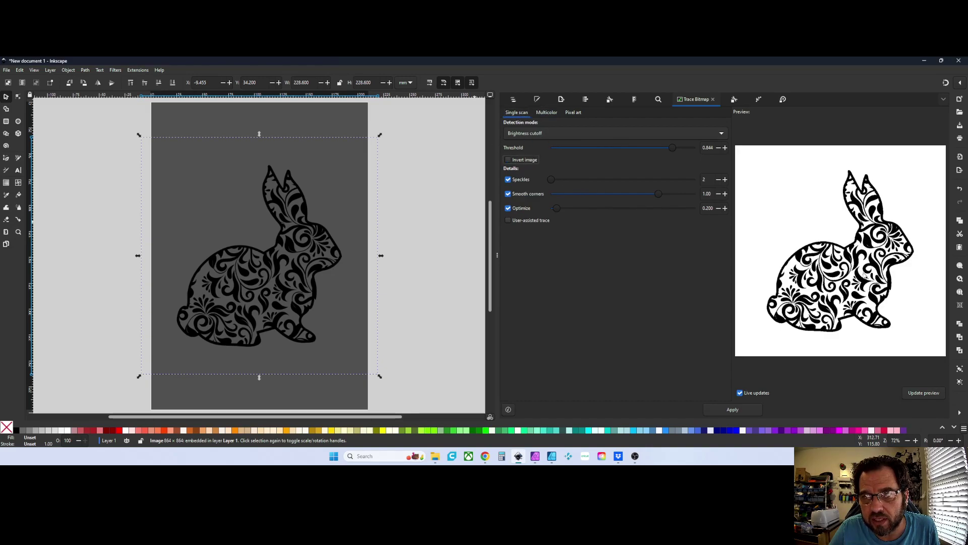
Adjust the brightness threshold to 0.583 and apply the trace to the rabbit image
mouse_move(667, 148)
left_mouse_down()
mouse_move(540, 151)
mouse_move(734, 147)
mouse_move(537, 147)
mouse_move(583, 150)
mouse_move(557, 159)
left_mouse_up()
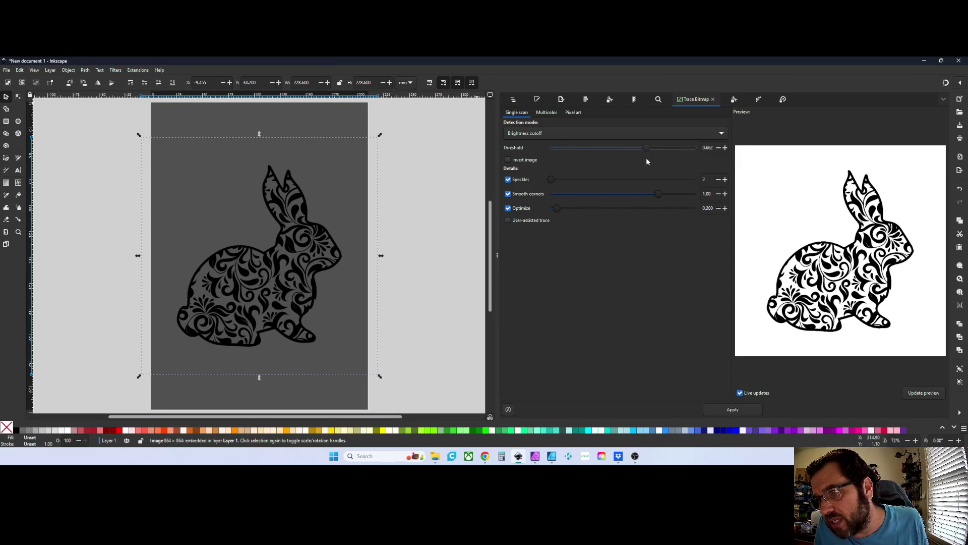
left_click_drag(647, 160, 653, 160)
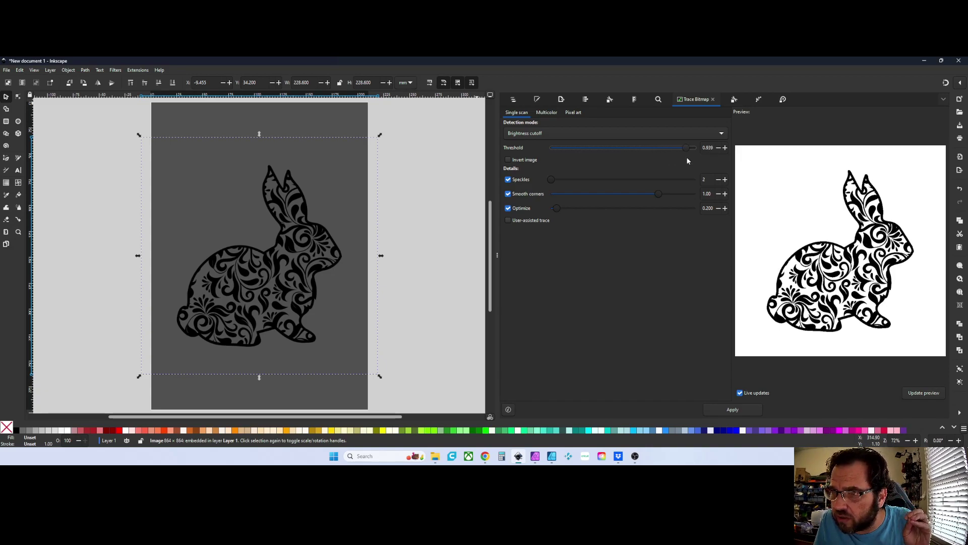
left_click_drag(685, 147, 628, 152)
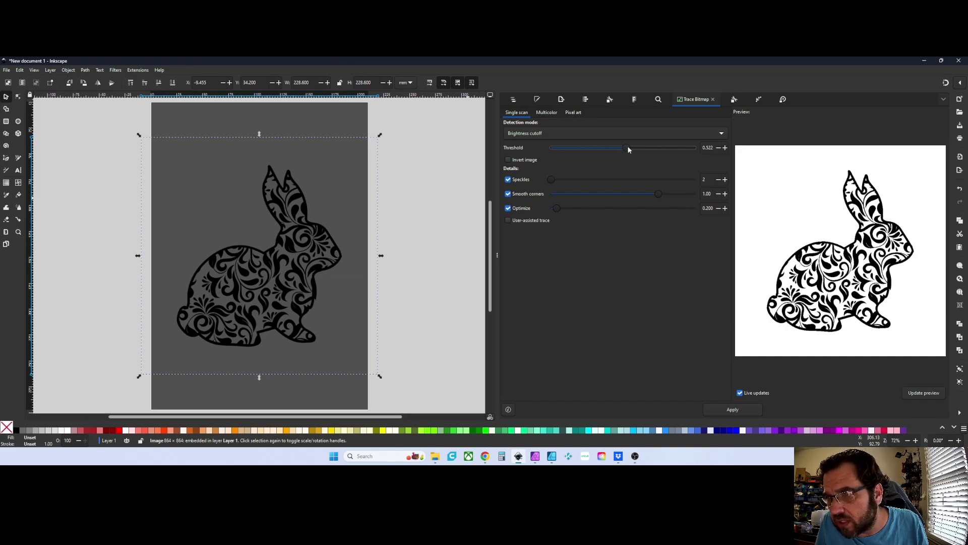
mouse_move(641, 150)
left_mouse_down()
mouse_move(671, 150)
mouse_move(647, 156)
left_mouse_up()
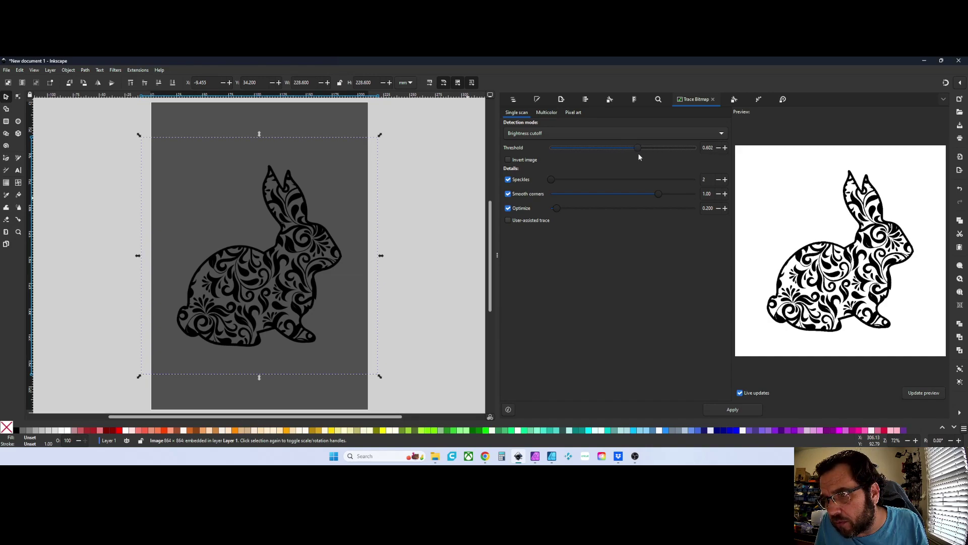
left_click(721, 409)
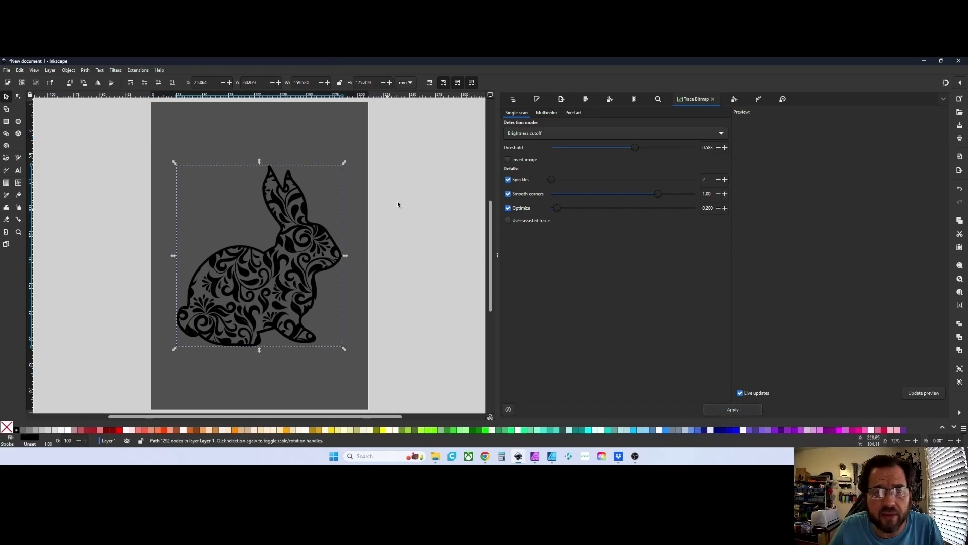
Move the traced rabbit aside, delete the original bitmap beneath it, and place the trace back on the page
mouse_move(292, 251)
left_mouse_down()
mouse_move(355, 230)
mouse_move(433, 182)
mouse_move(444, 165)
mouse_move(440, 180)
left_mouse_up()
key("Escape")
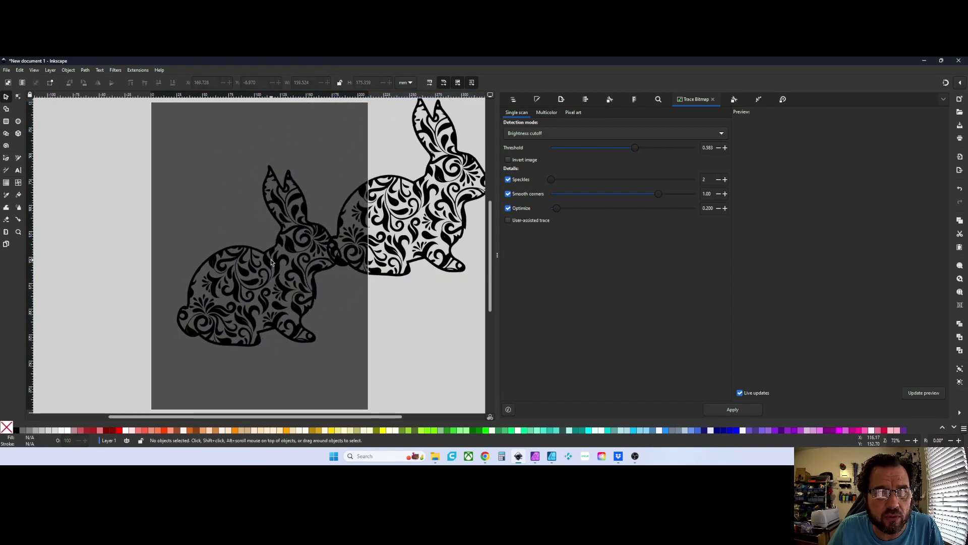
left_click(279, 267)
key("Escape")
left_click(277, 267)
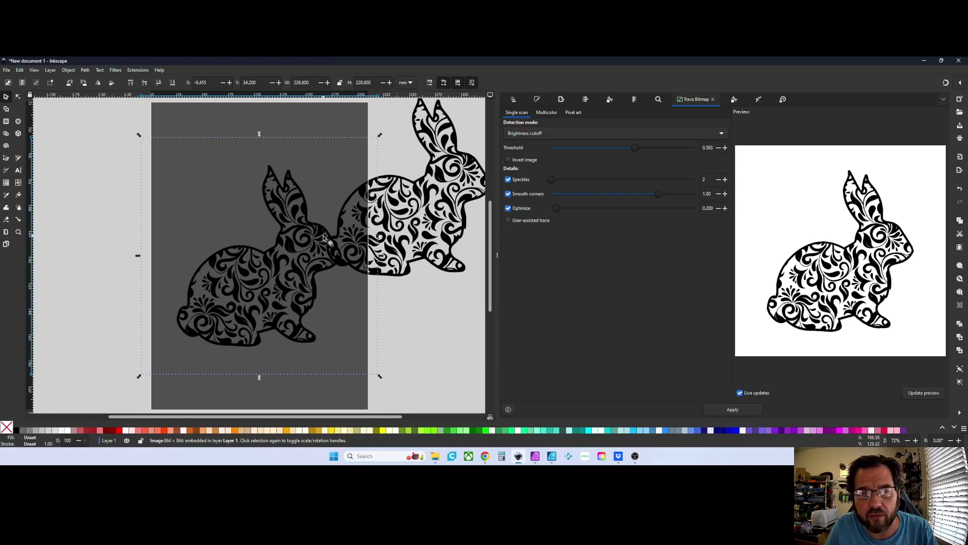
key("Delete")
mouse_move(399, 221)
left_mouse_down()
mouse_move(275, 254)
mouse_move(237, 276)
left_mouse_up()
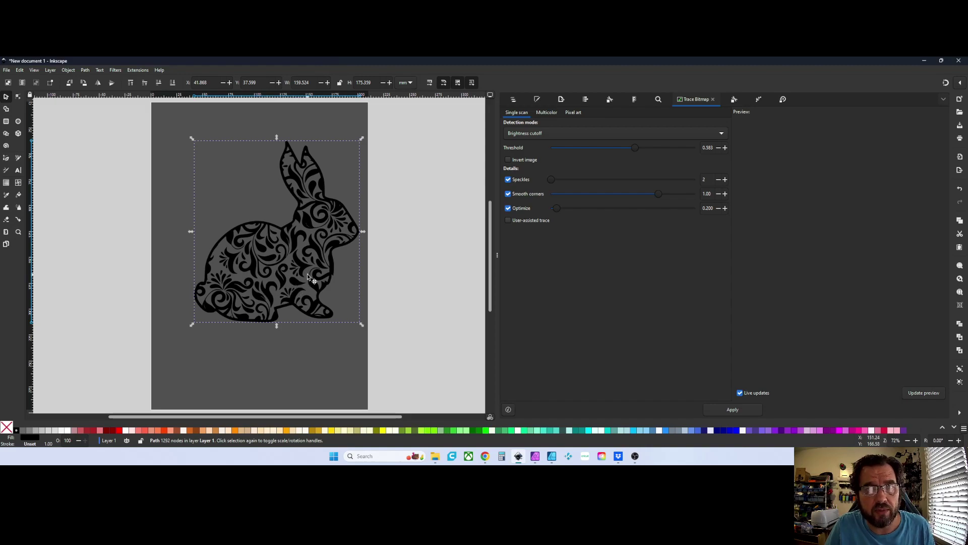
Try pulling a node outward on the rabbit's outline just above the front paw, undo the move, and leave node editing
key("n")
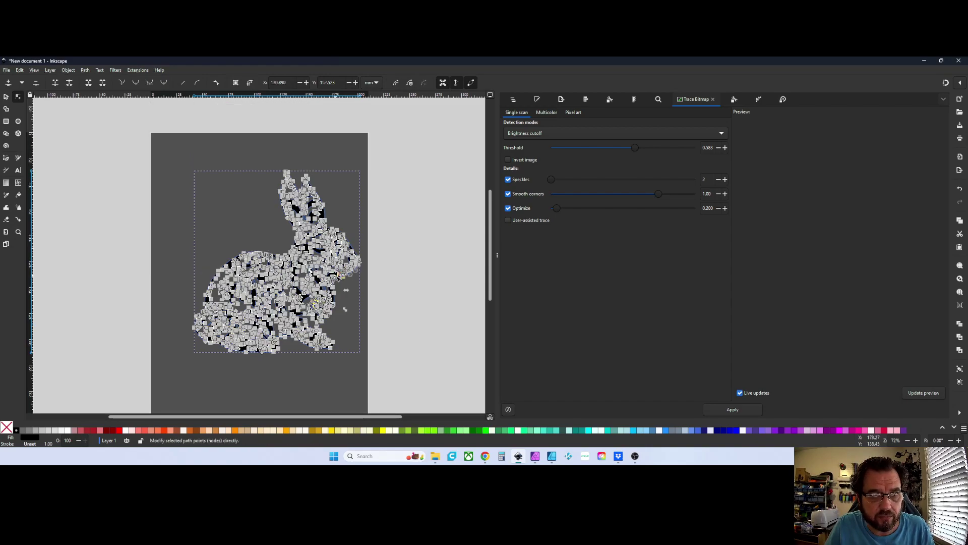
scroll(351, 227, "up", 1)
scroll(353, 337, "up", 6)
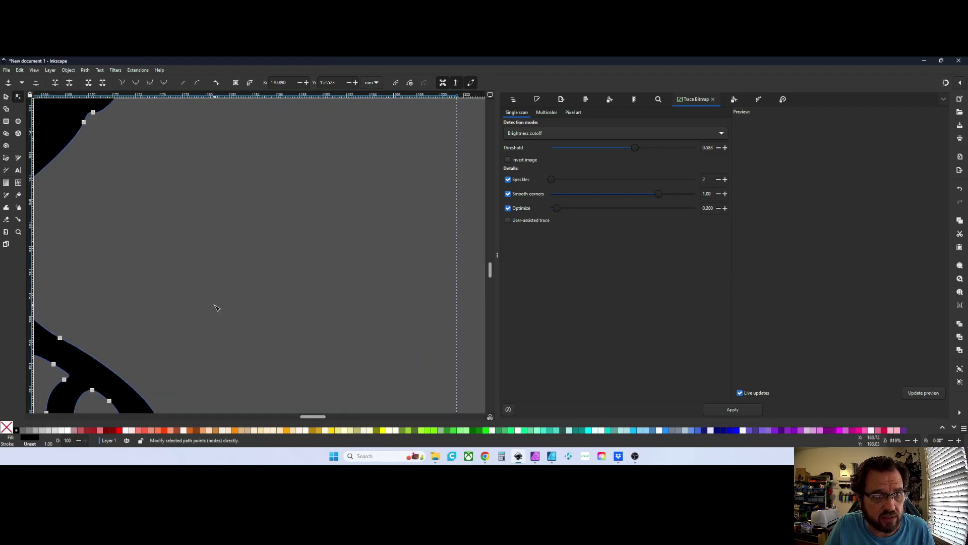
scroll(216, 306, "down", 4)
left_click_drag(169, 274, 211, 293)
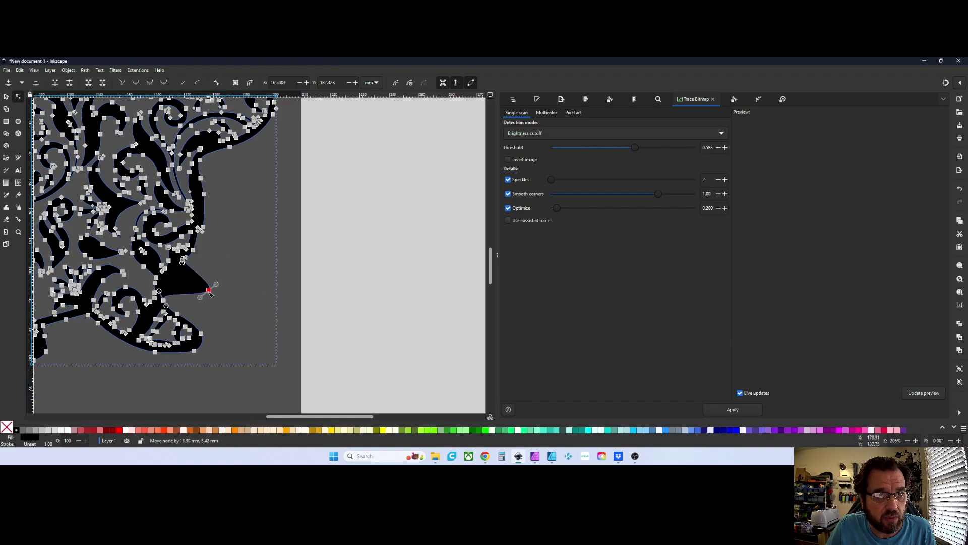
key("ctrl+z")
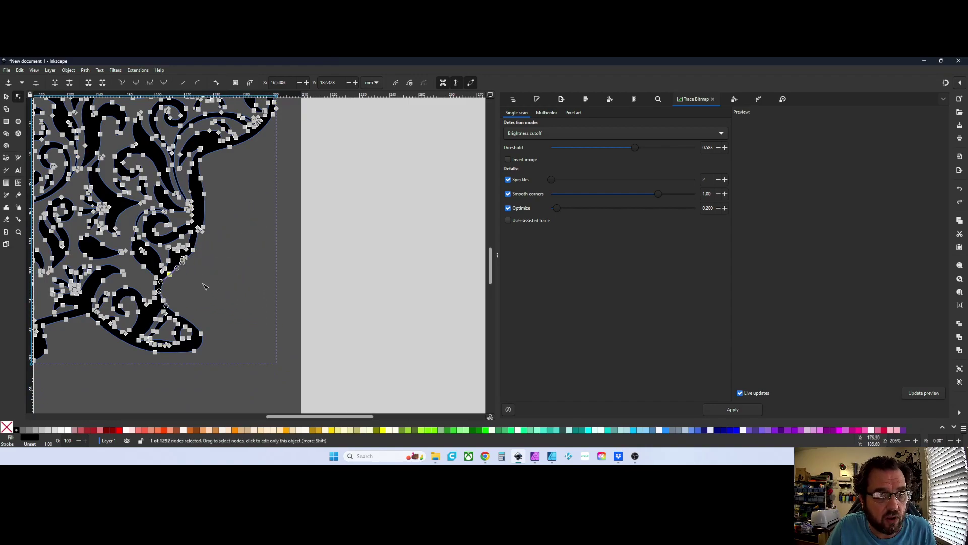
scroll(205, 286, "down", 4)
scroll(222, 267, "left", 3)
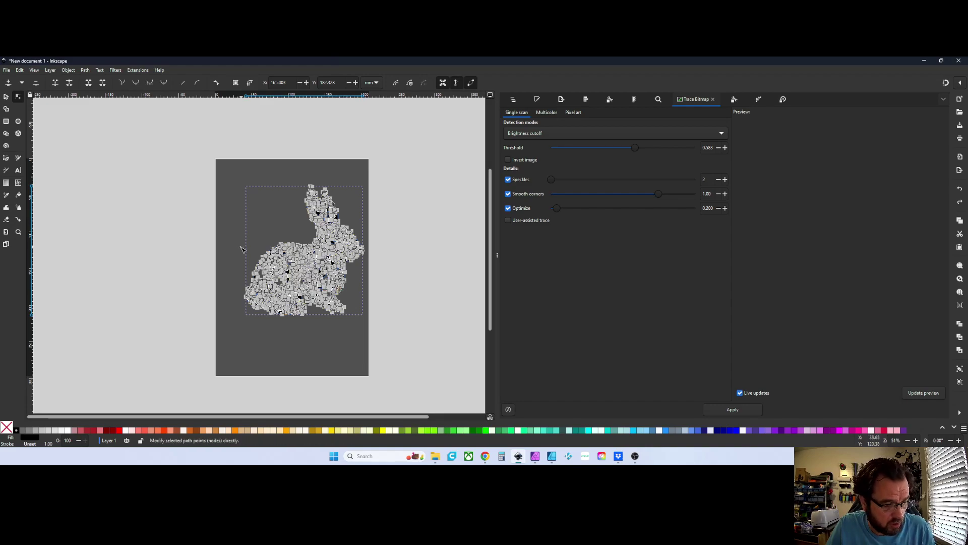
left_click(7, 98)
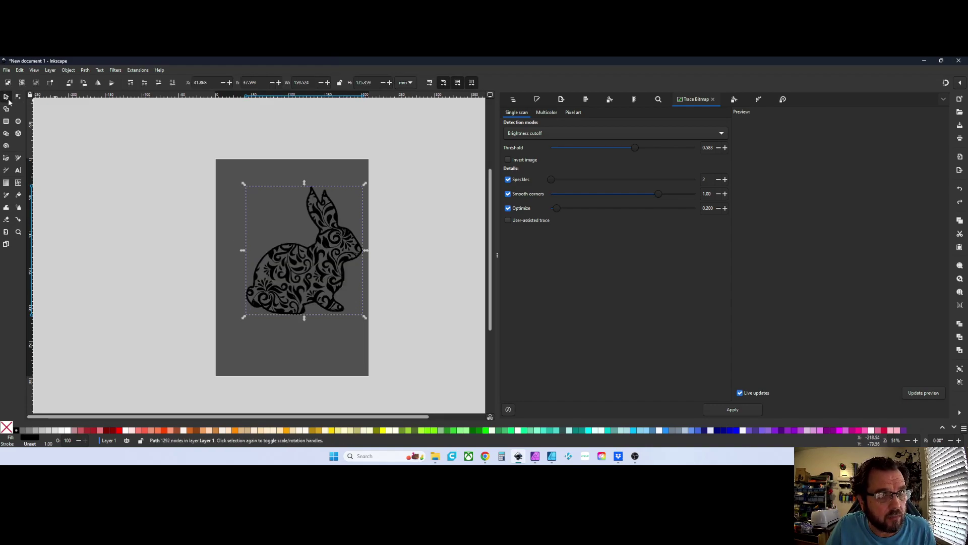
Try cornsilk and gold fills on the traced rabbit, and set its fill to dark red
left_click(300, 431)
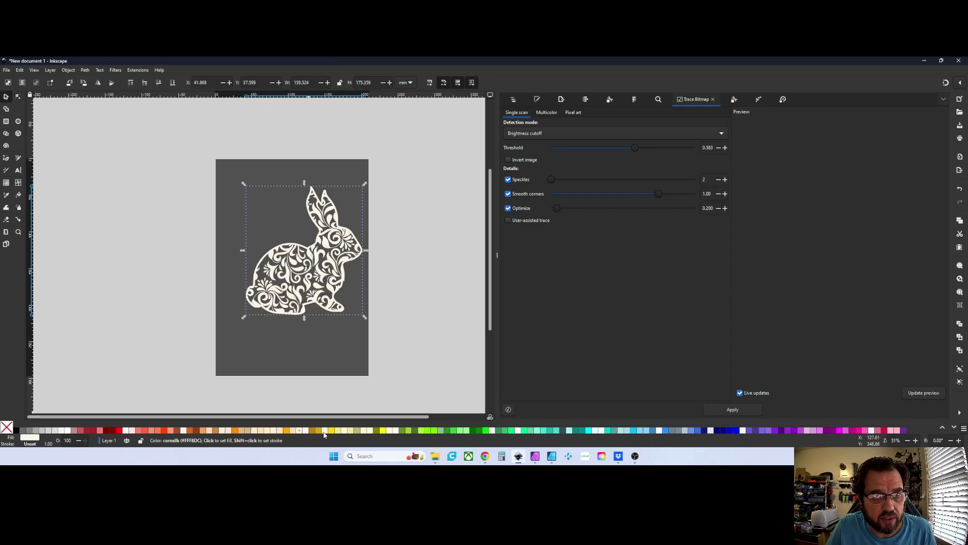
left_click(331, 430)
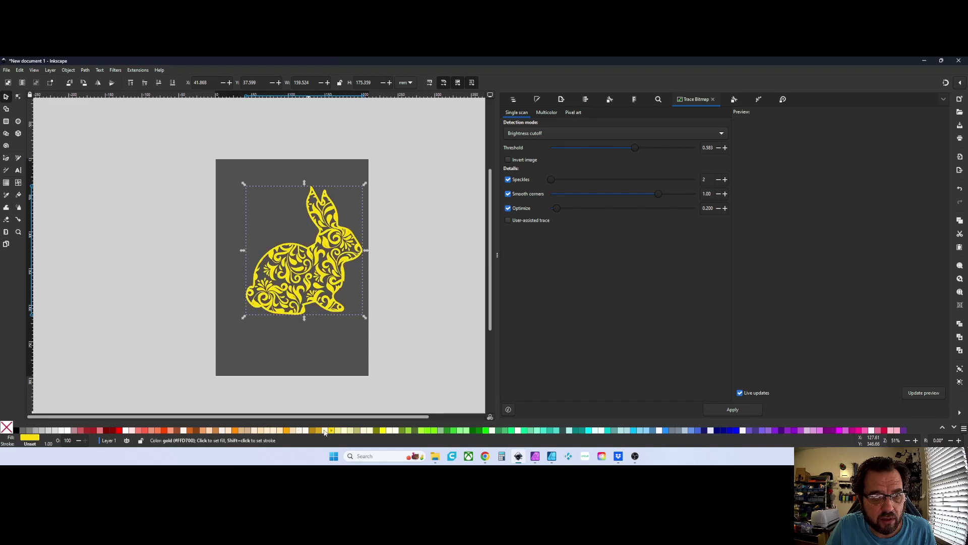
left_click(164, 430)
left_click(108, 431)
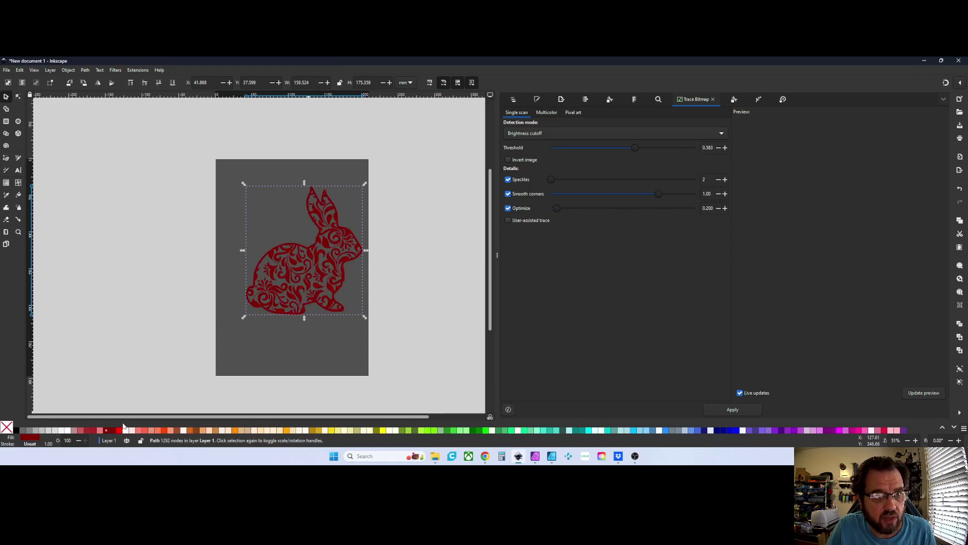
Duplicate the dark red rabbit, move the copy off the page beside the original, and delete that copy
key("ctrl+d")
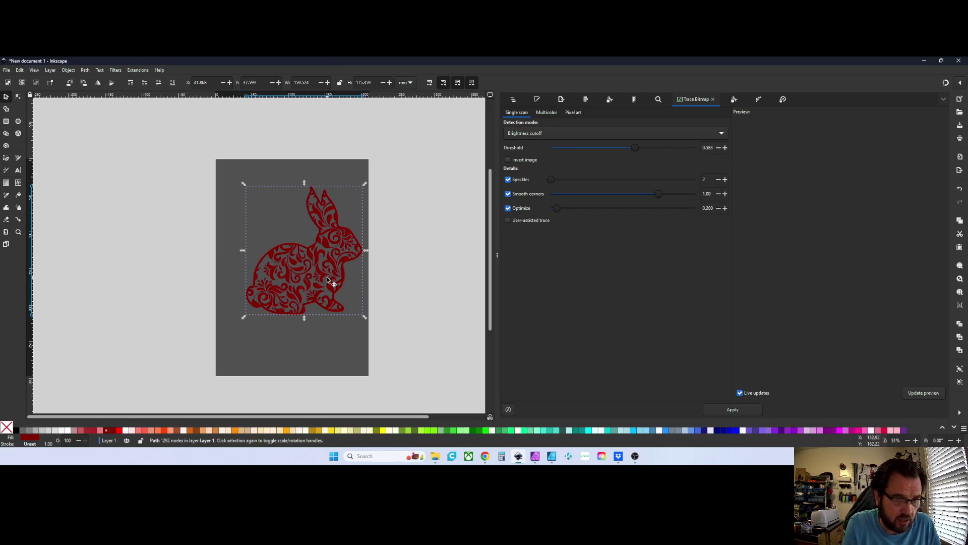
left_click_drag(305, 271, 149, 267)
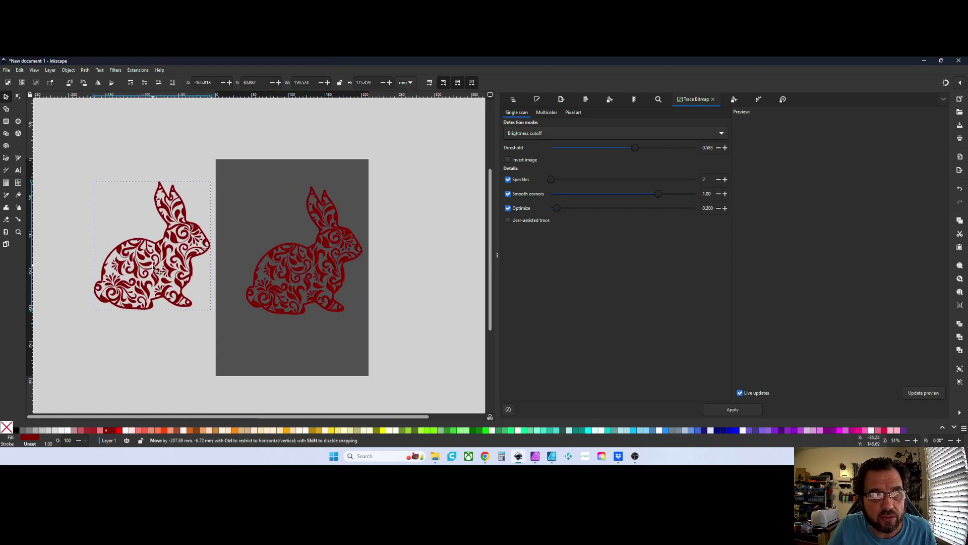
key("Delete")
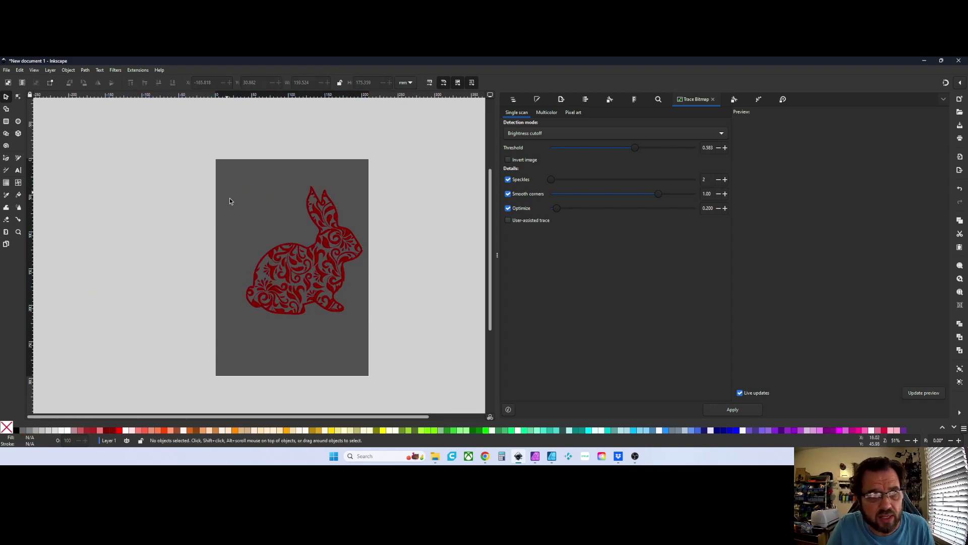
Draw a circle about 69 mm wide on the page and place it beside the rabbit's ears
left_click(18, 122)
left_click_drag(227, 206, 277, 255)
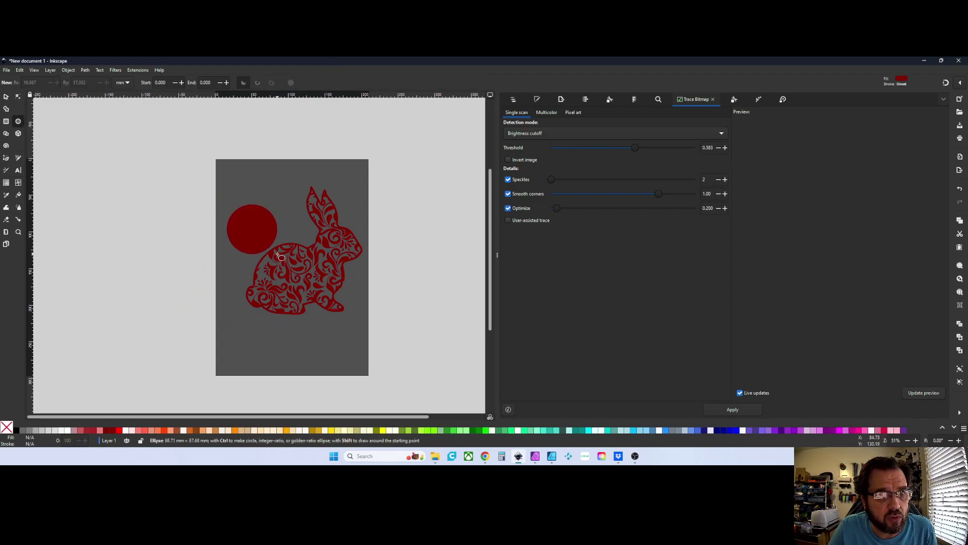
key("s")
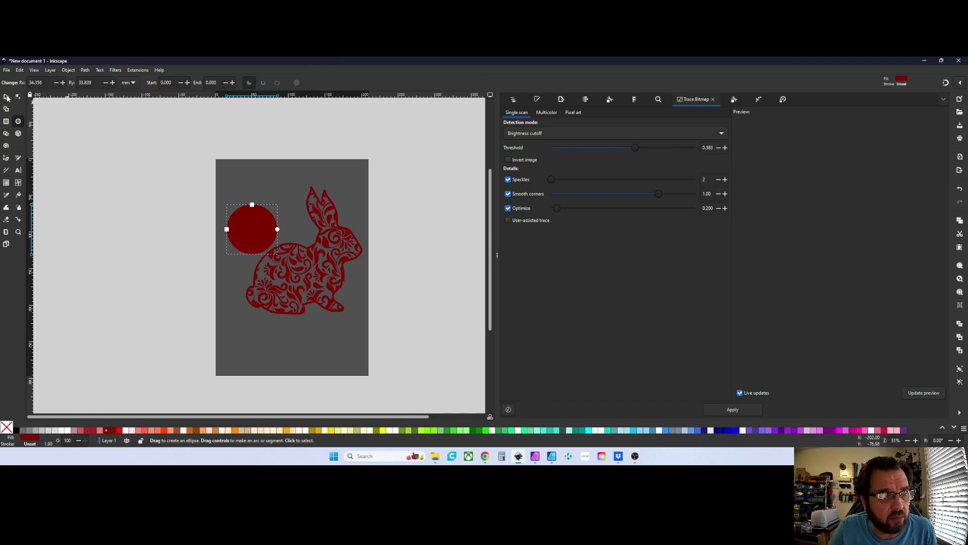
left_click_drag(255, 220, 284, 193)
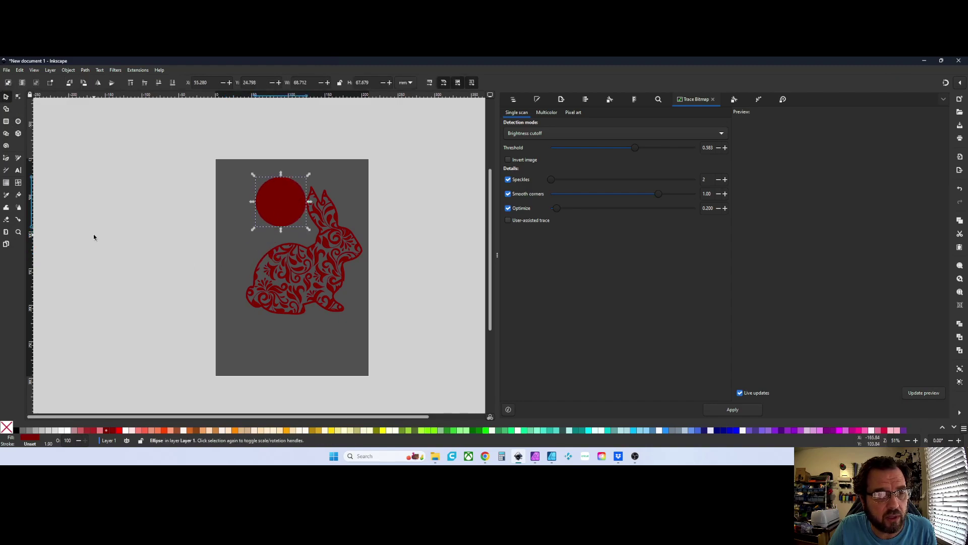
Add a small flowed text frame reading "Rabbit" beside the rabbit's back, and move the rabbit lower on the page
left_click(19, 170)
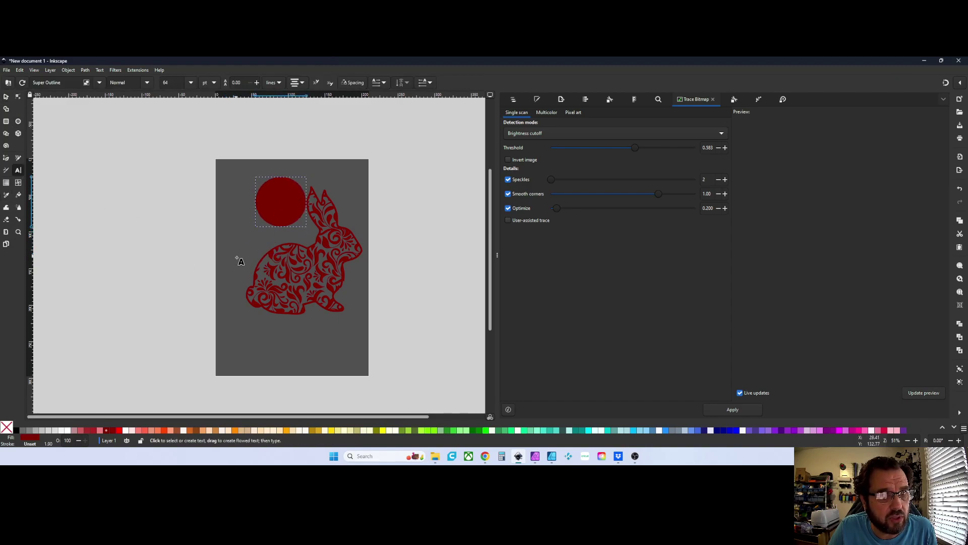
left_click_drag(246, 259, 252, 267)
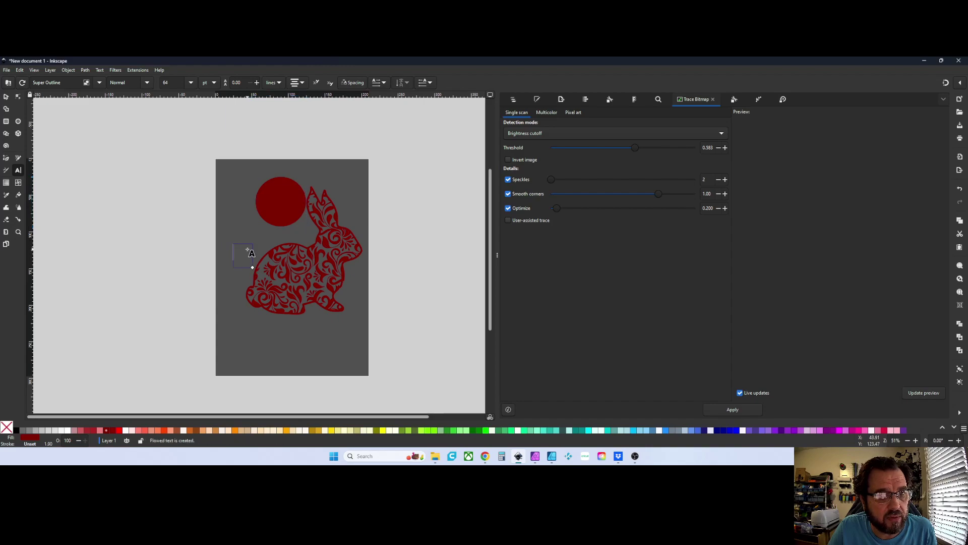
type("Rabbit")
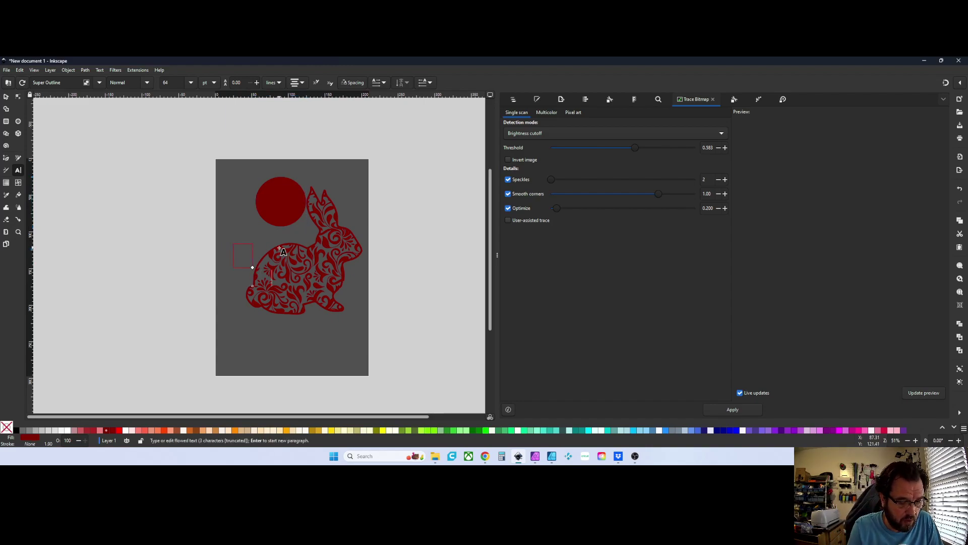
left_click(6, 97)
left_click_drag(282, 277, 290, 308)
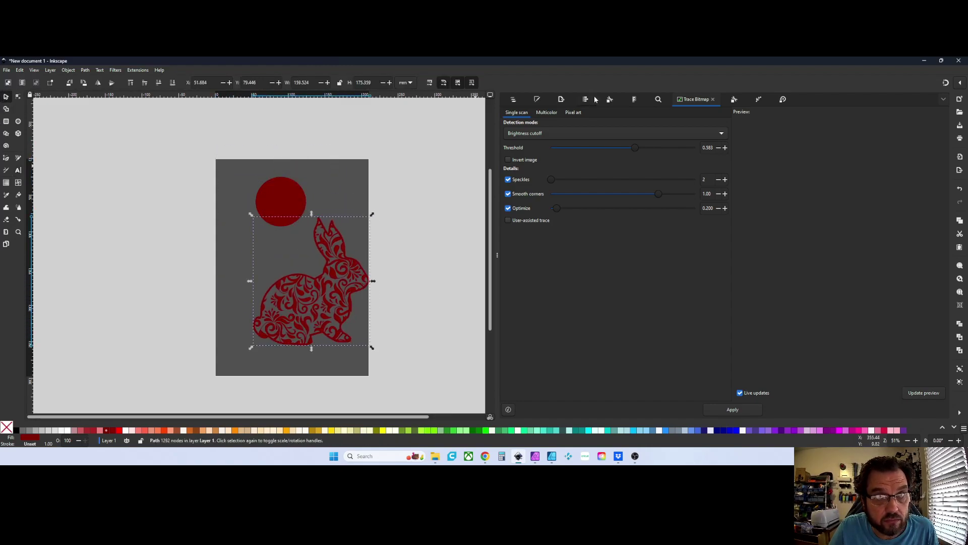
Select the flowed text object among the layer's objects and set its fill to black
left_click(513, 99)
left_click(547, 134)
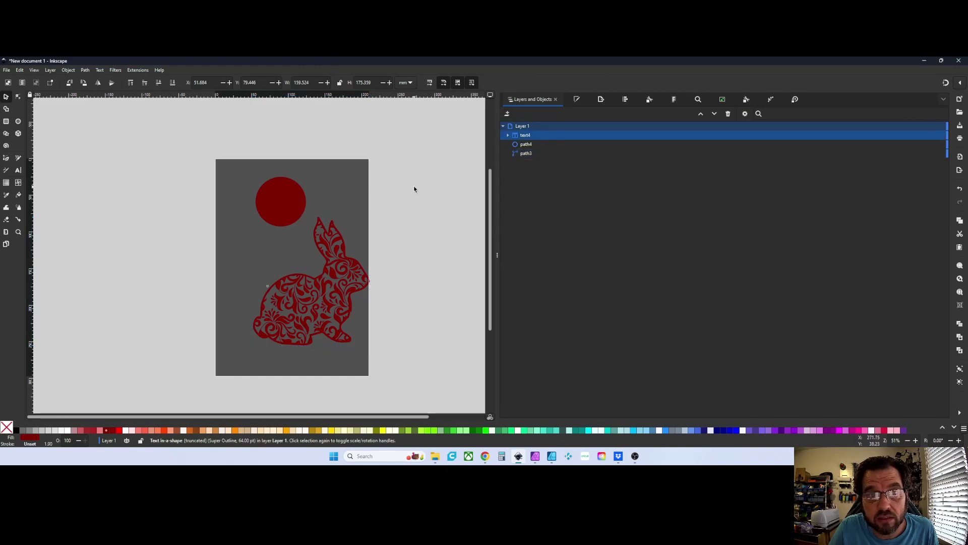
left_click(235, 430)
left_click(17, 429)
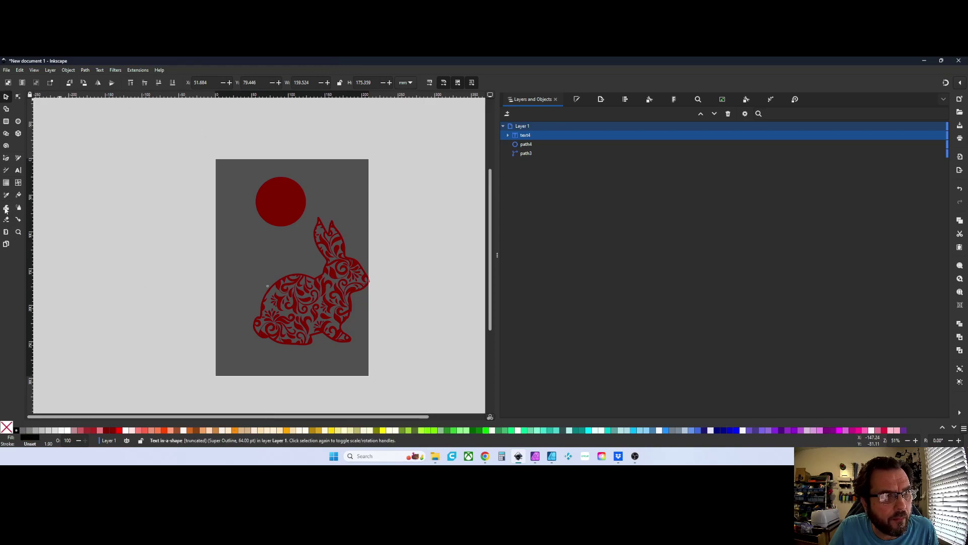
Add the text "RABBIT" between the circle and the rabbit's back
left_click(18, 170)
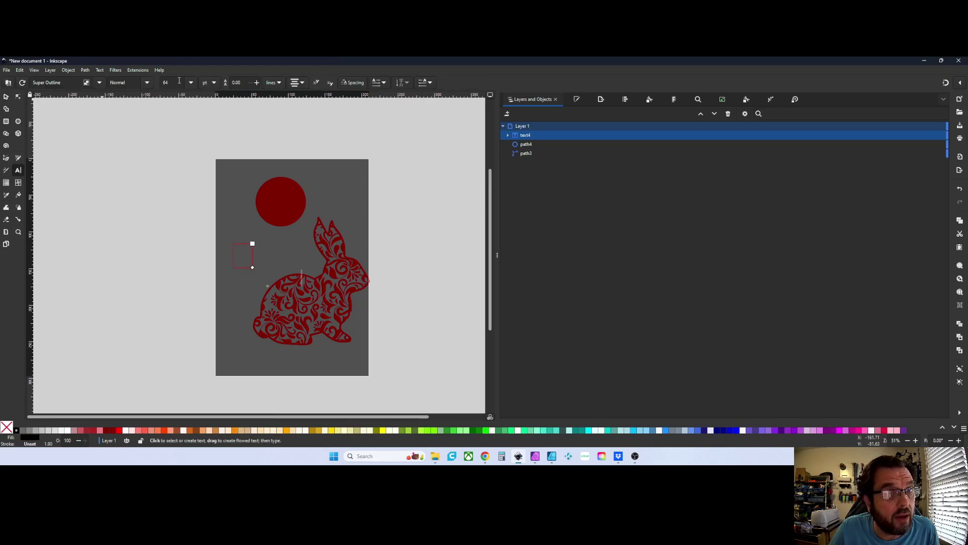
left_click(282, 258)
type("RA")
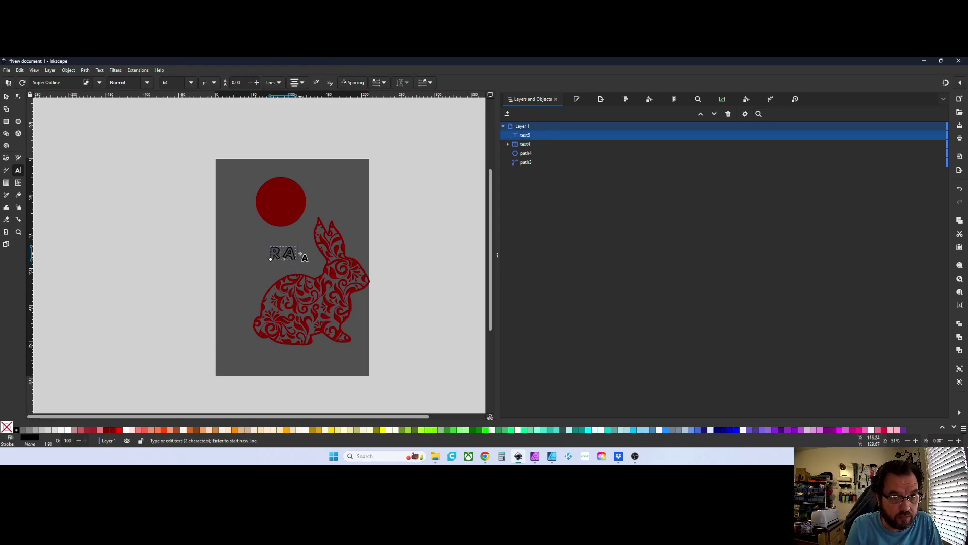
type("BBIT")
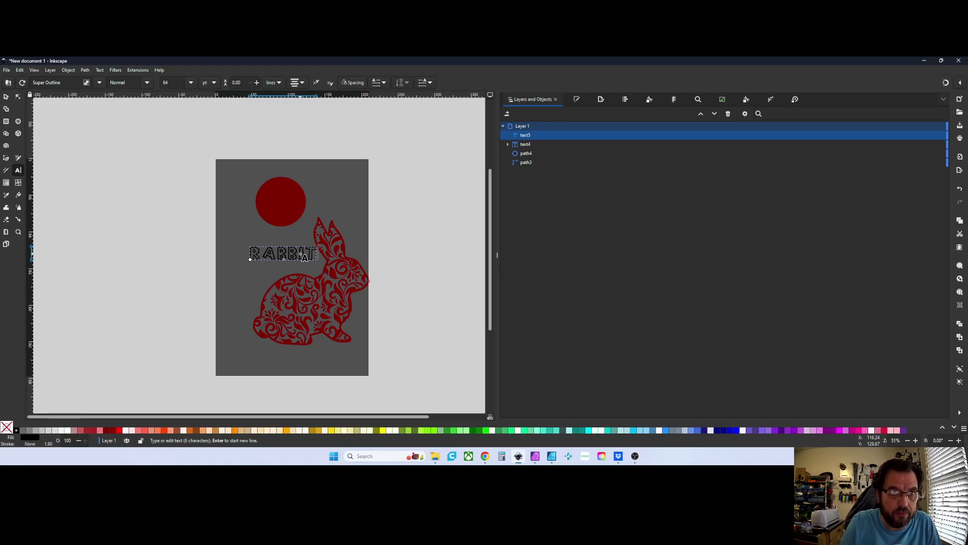
left_click(6, 97)
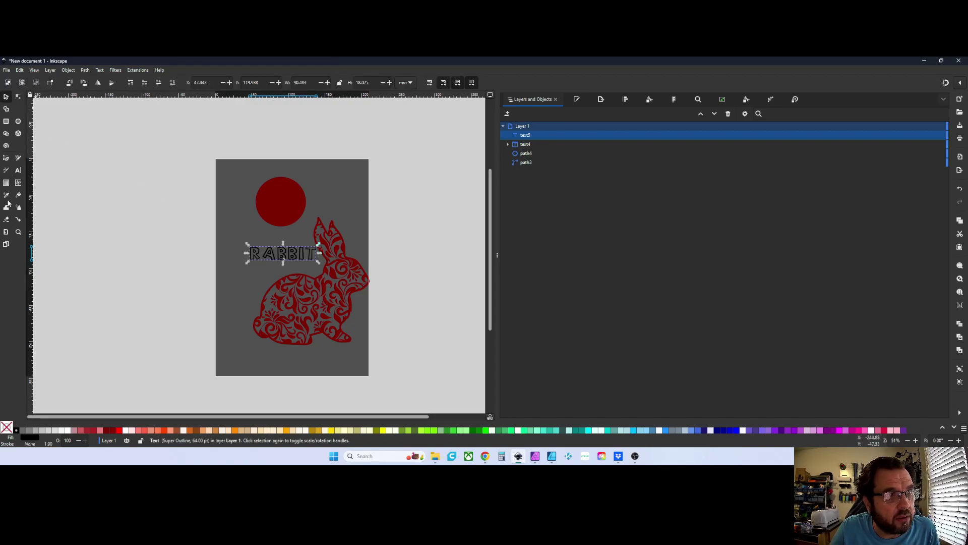
Try the StewartsHand font on the RABBIT text, and change it to Stone Sans SC ITC TT
left_click(18, 170)
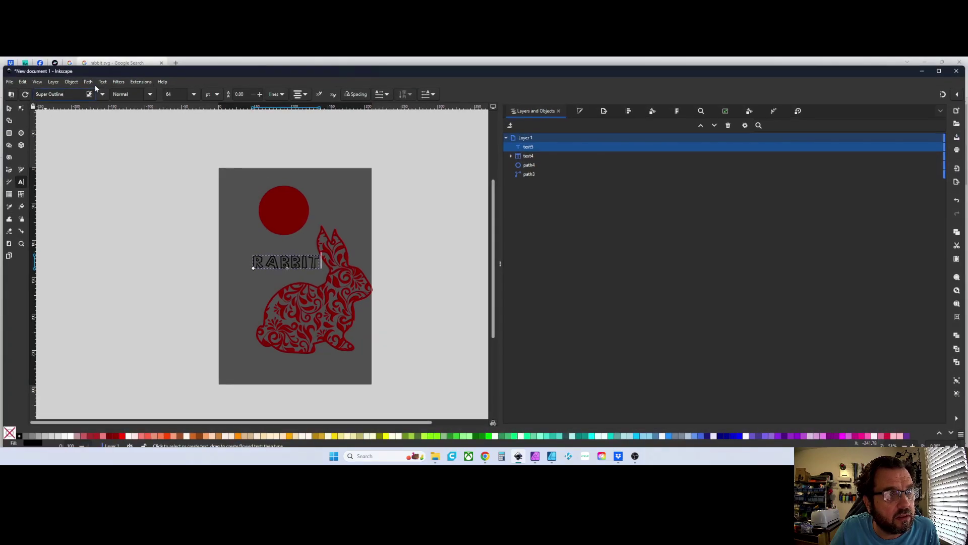
left_click(103, 95)
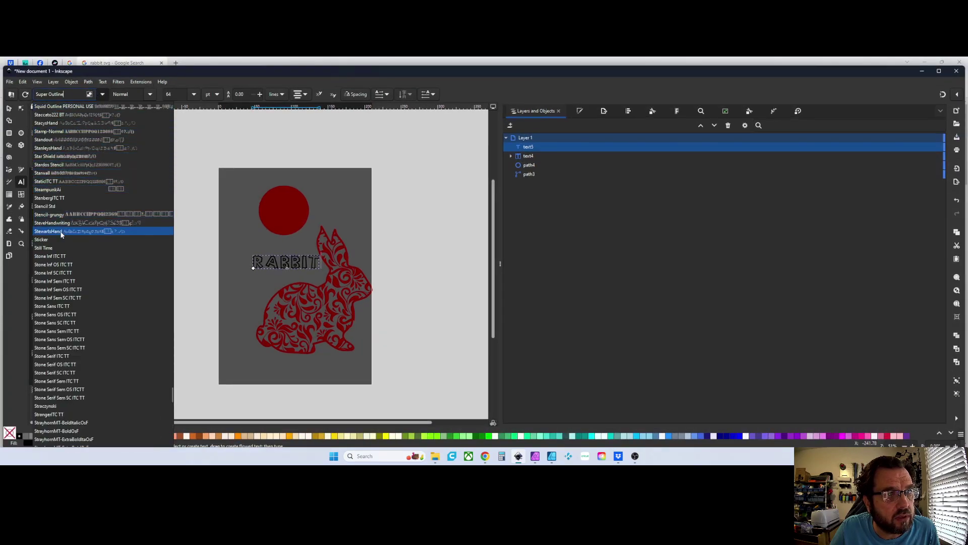
left_click(63, 232)
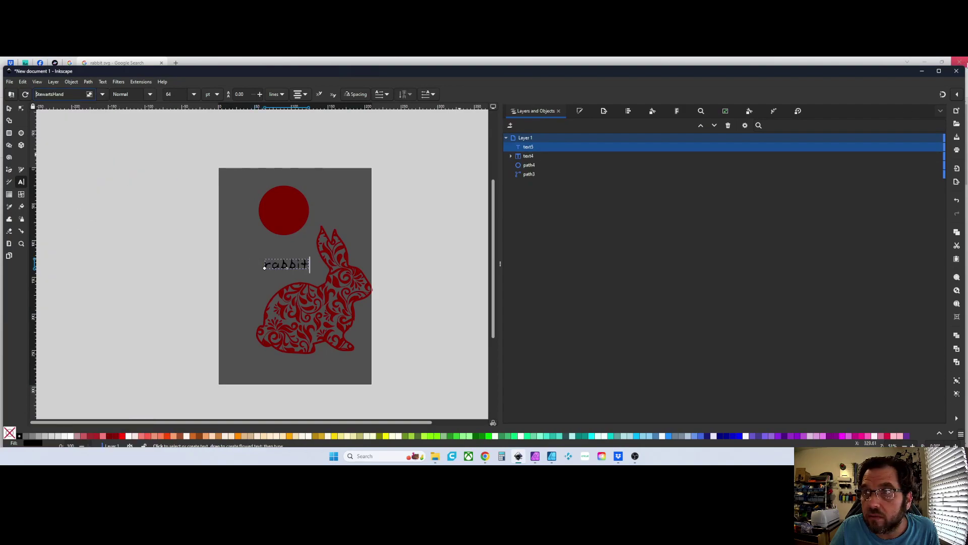
left_click(939, 71)
scroll(311, 277, "up", 4)
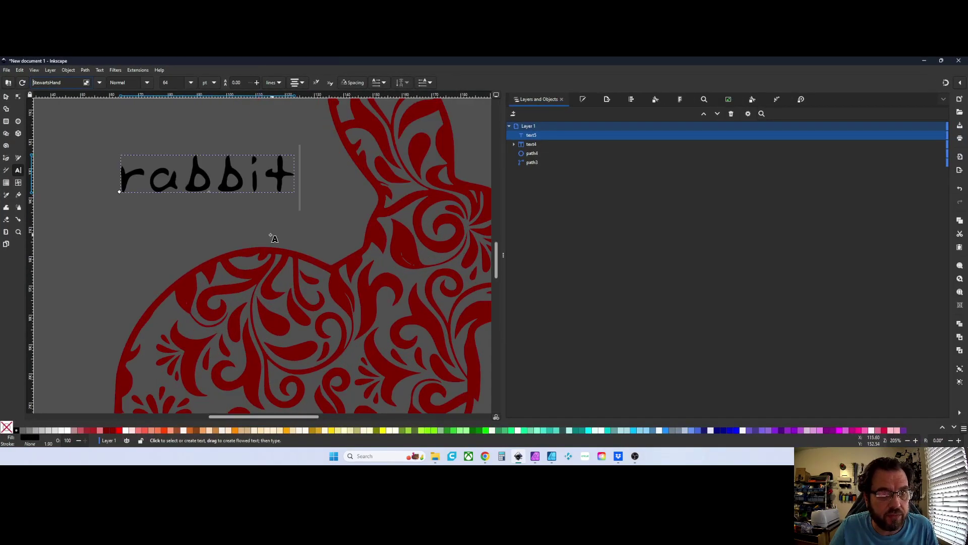
left_click(96, 82)
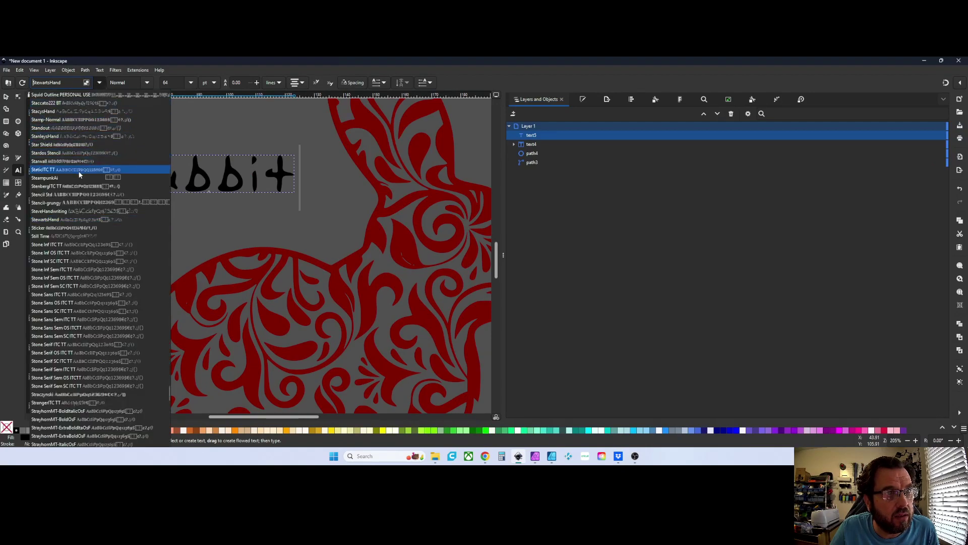
left_click(59, 312)
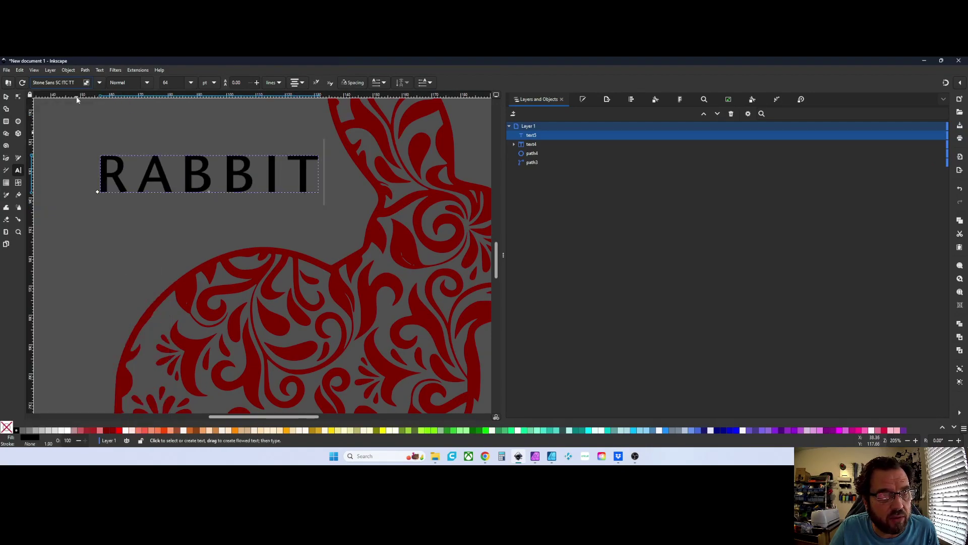
scroll(315, 287, "down", 3, "ctrl")
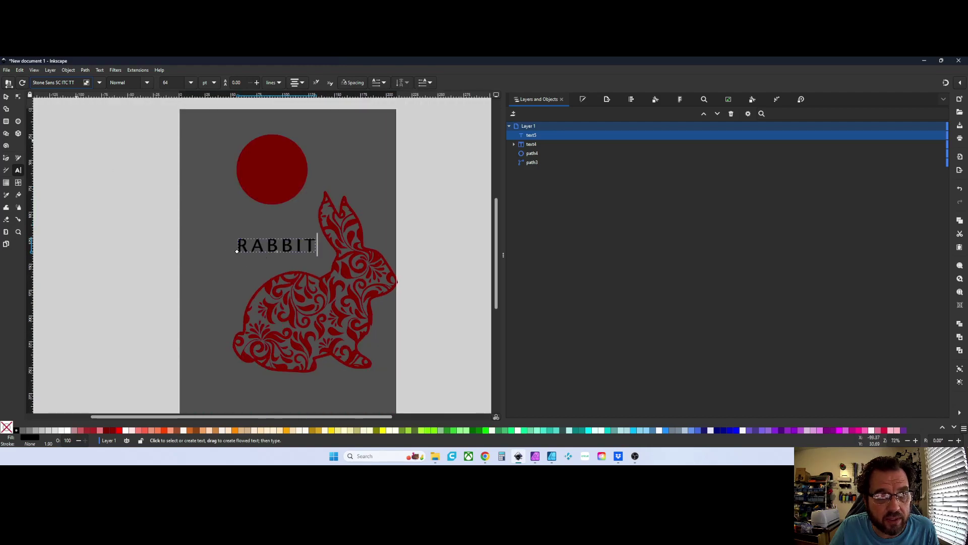
Move the rabbit down clear of the RABBIT text, and delete the text and the circle
left_click(7, 97)
left_click(325, 291)
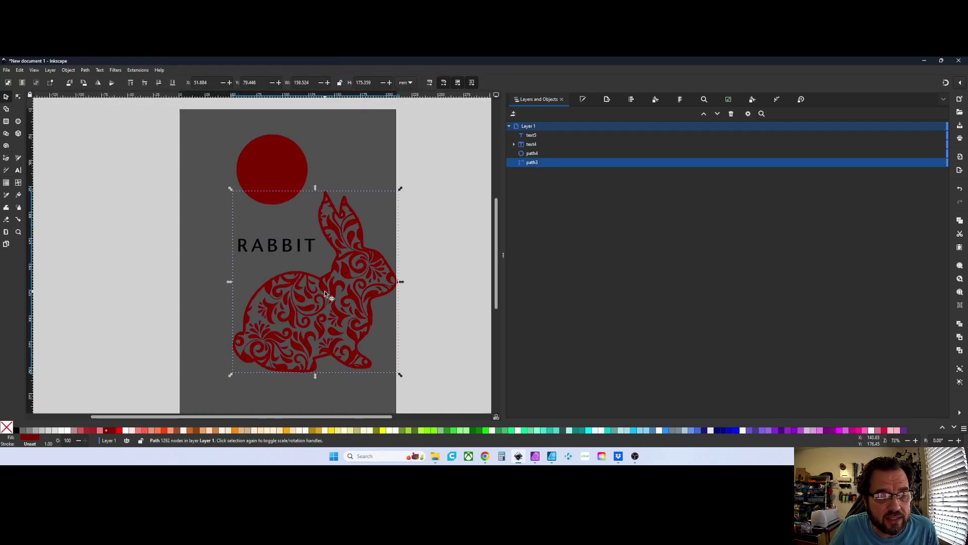
left_click_drag(325, 291, 340, 313)
left_click(280, 246)
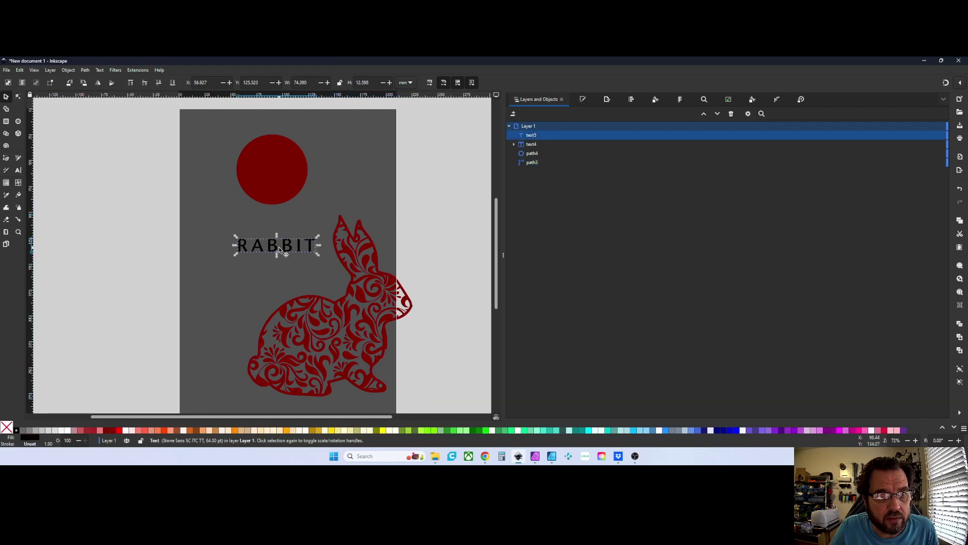
key("Delete")
left_click(270, 199)
key("Delete")
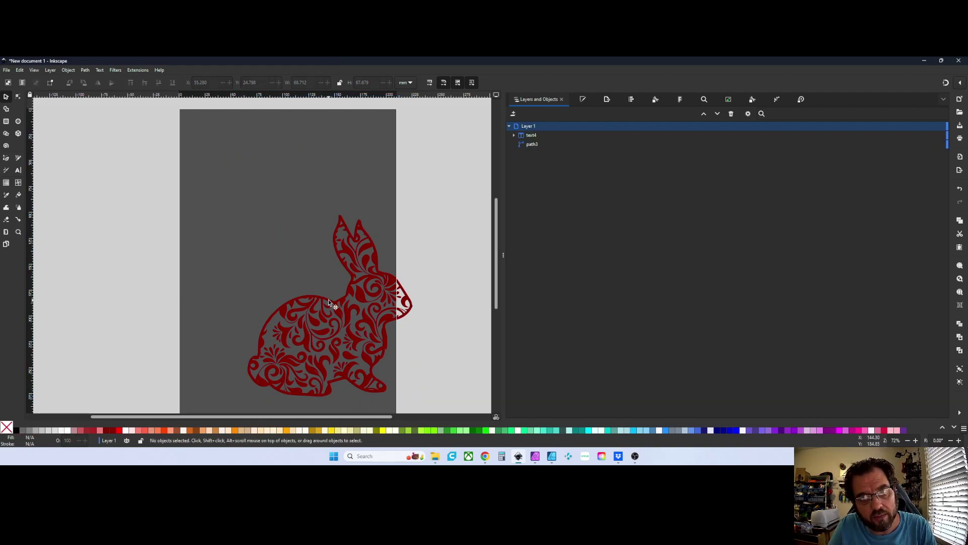
Move the rabbit back fully onto the page near its middle, and open the export settings
left_click_drag(334, 310, 298, 250)
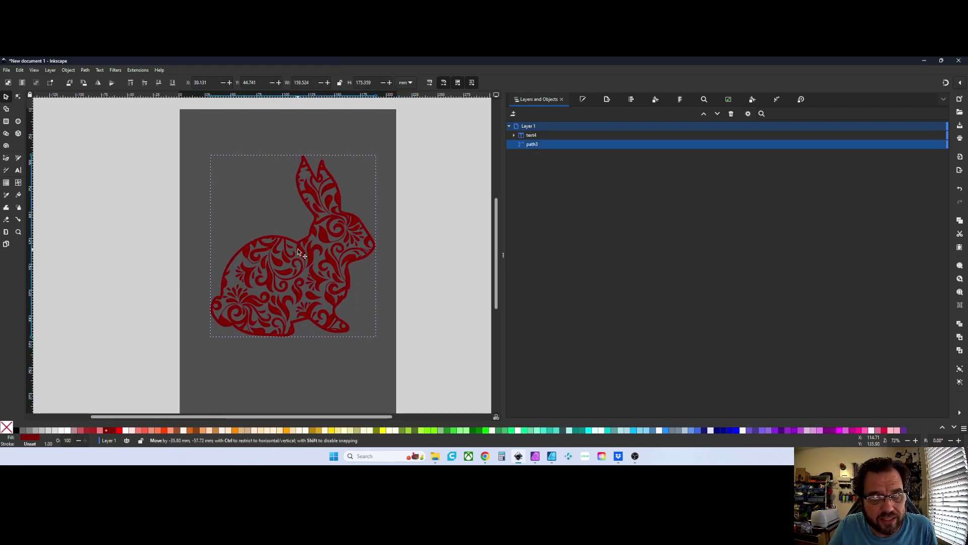
left_click(7, 71)
left_click(20, 185)
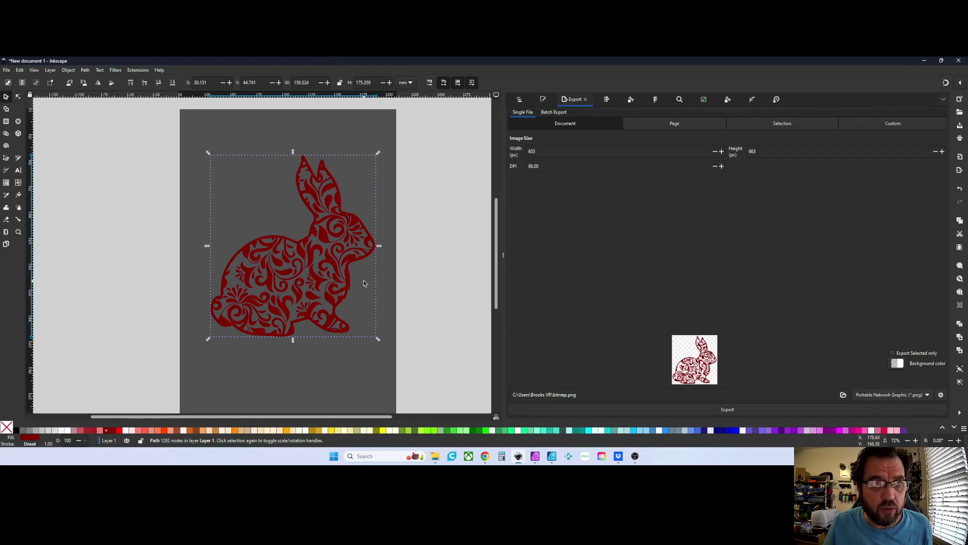
Examine the edge quality of the traced rabbit's outline and scrollwork around the chest at high magnification
scroll(353, 285, "up", 10)
scroll(326, 276, "up", 12)
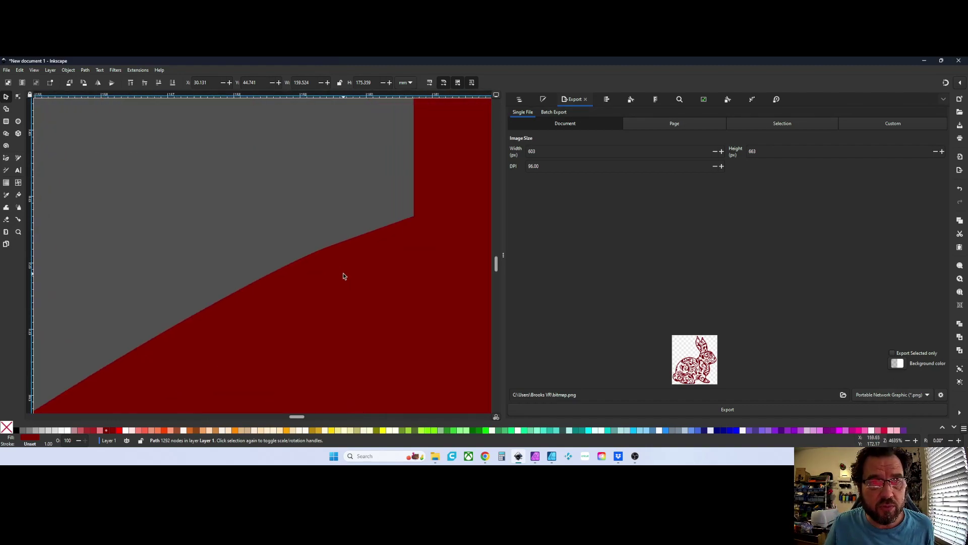
scroll(317, 232, "down", 20)
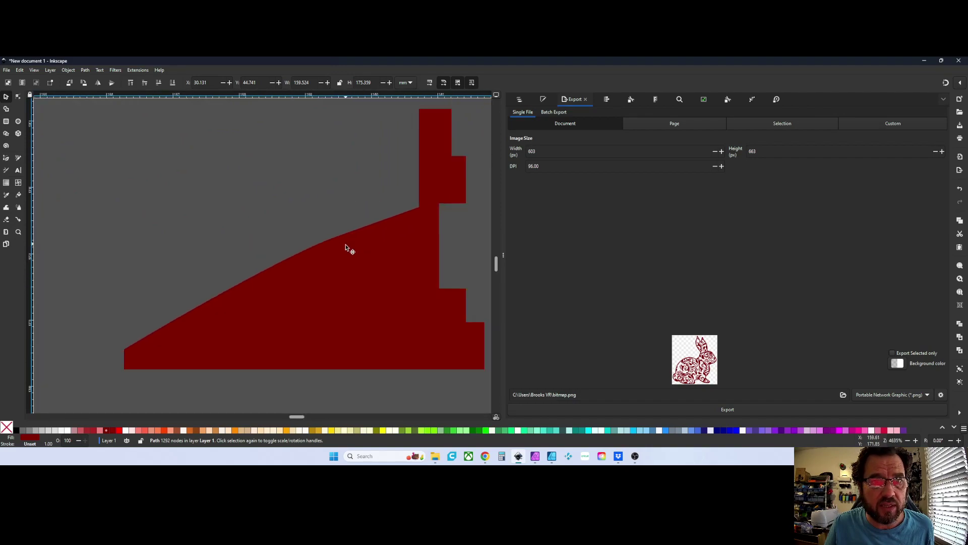
scroll(328, 254, "up", 5)
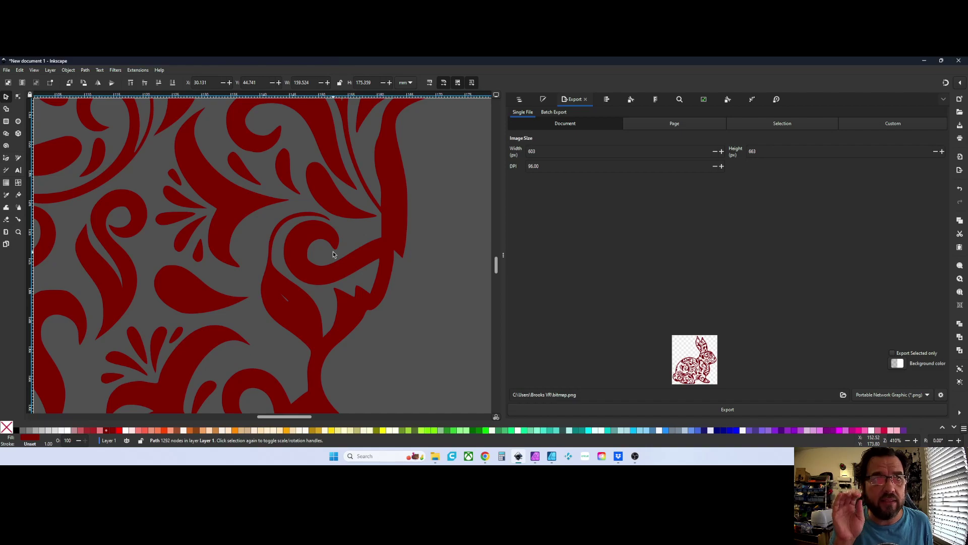
scroll(363, 267, "down", 5)
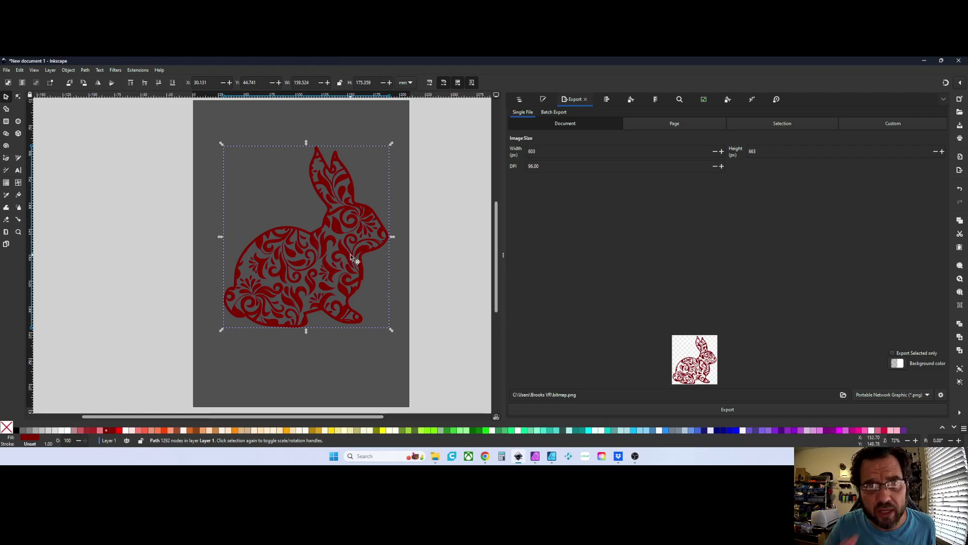
scroll(350, 255, "up", 8)
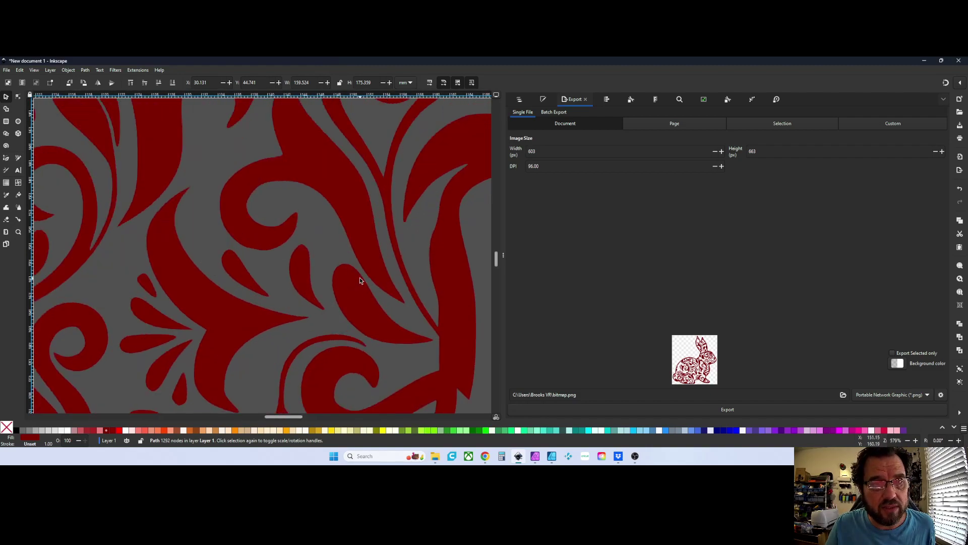
scroll(359, 279, "down", 6)
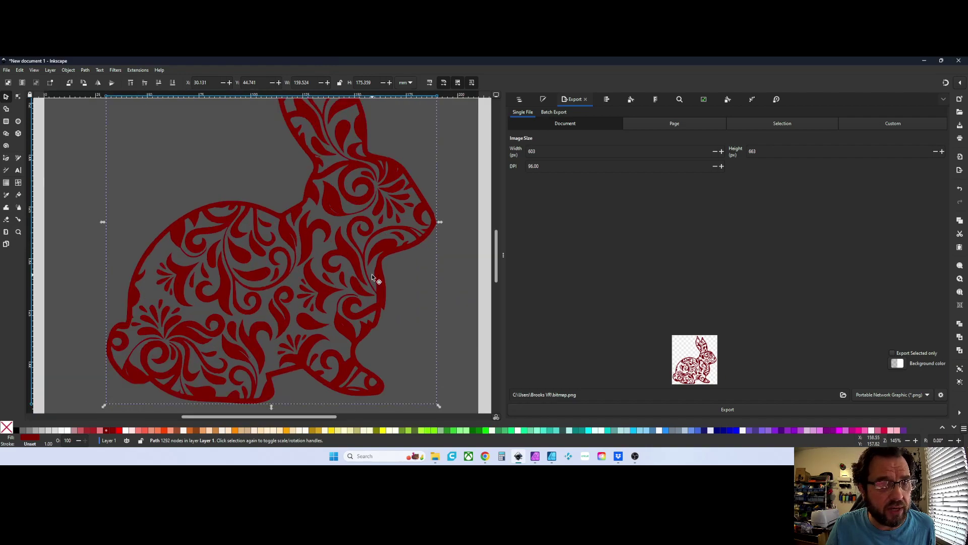
scroll(374, 275, "up", 7)
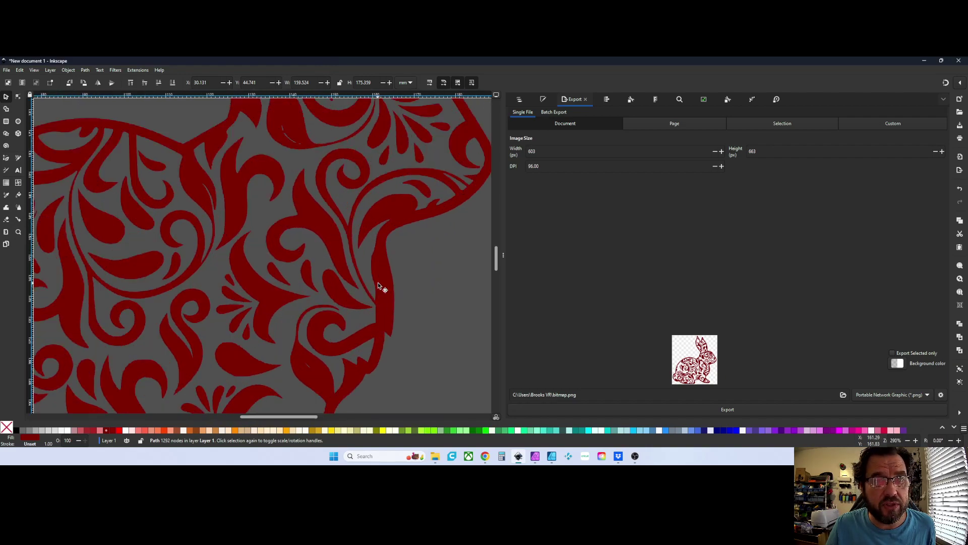
scroll(353, 272, "up", 3)
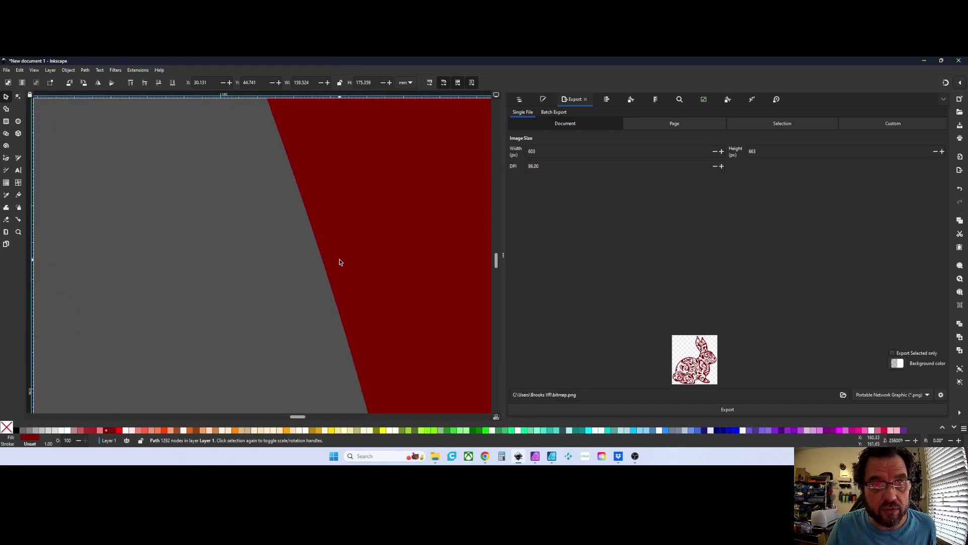
scroll(343, 280, "down", 5)
scroll(337, 279, "down", 6)
Shift the rabbit slightly up and to the right on the page
left_click_drag(338, 280, 376, 297)
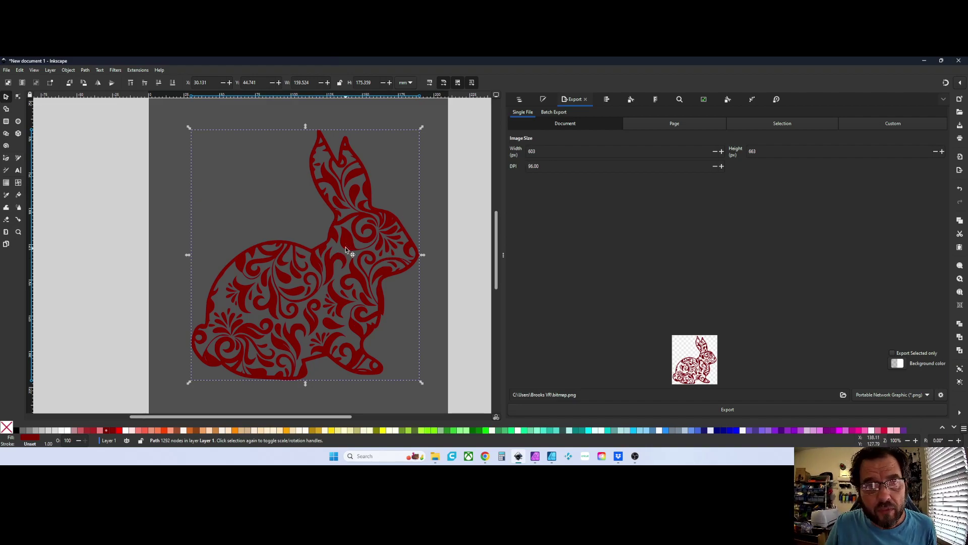
left_click_drag(349, 245, 351, 225)
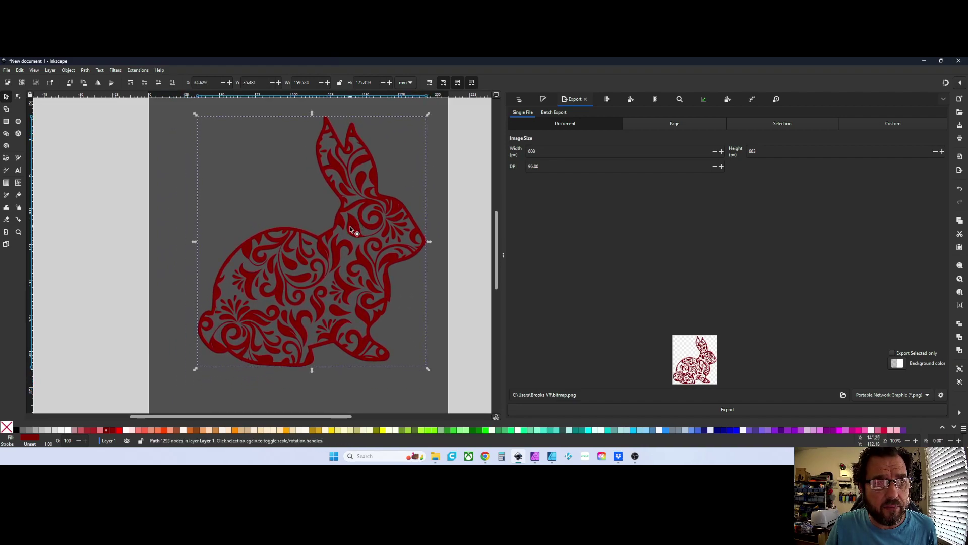
Examine the traced edges around the rabbit's neck, head and upper chest at several magnifications
scroll(346, 244, "up", 7)
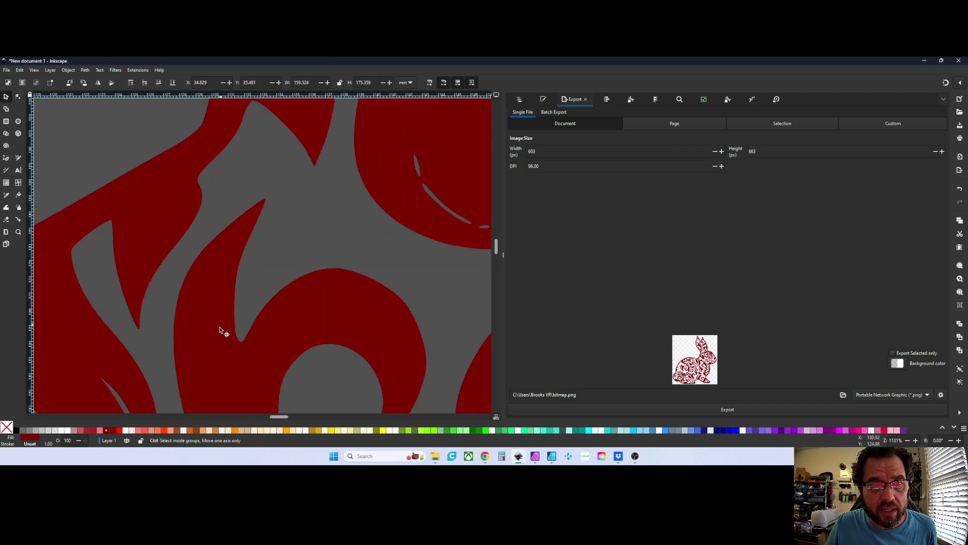
scroll(298, 316, "down", 4)
scroll(272, 292, "up", 3)
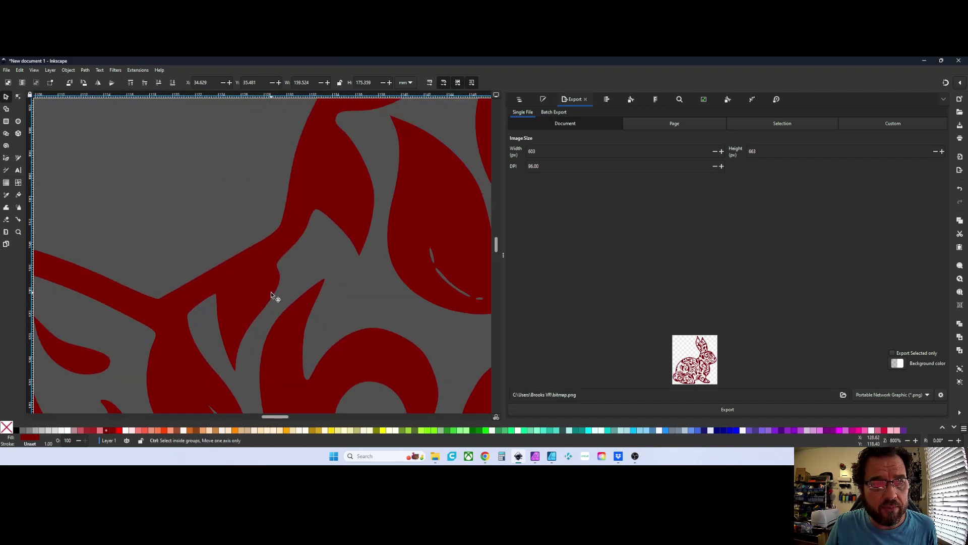
scroll(271, 291, "down", 3)
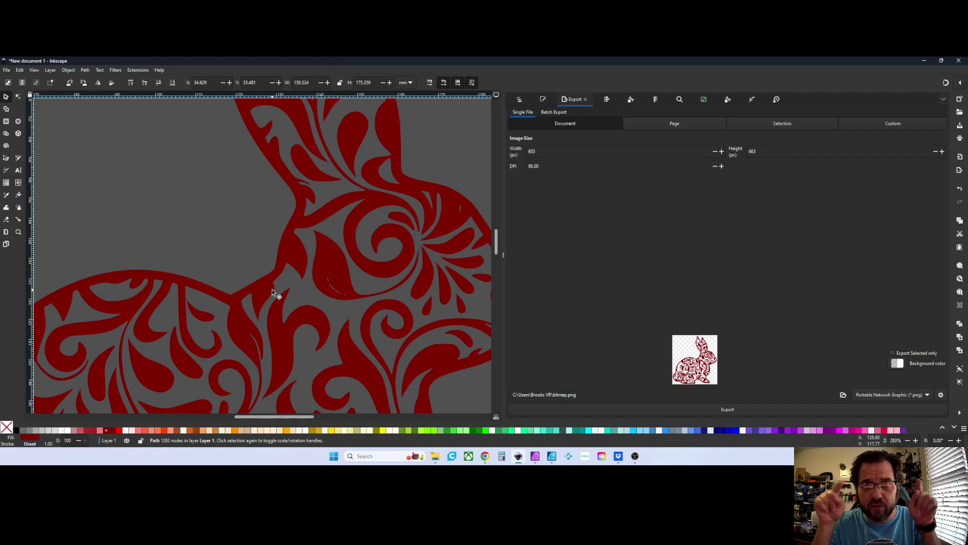
scroll(274, 285, "down", 2)
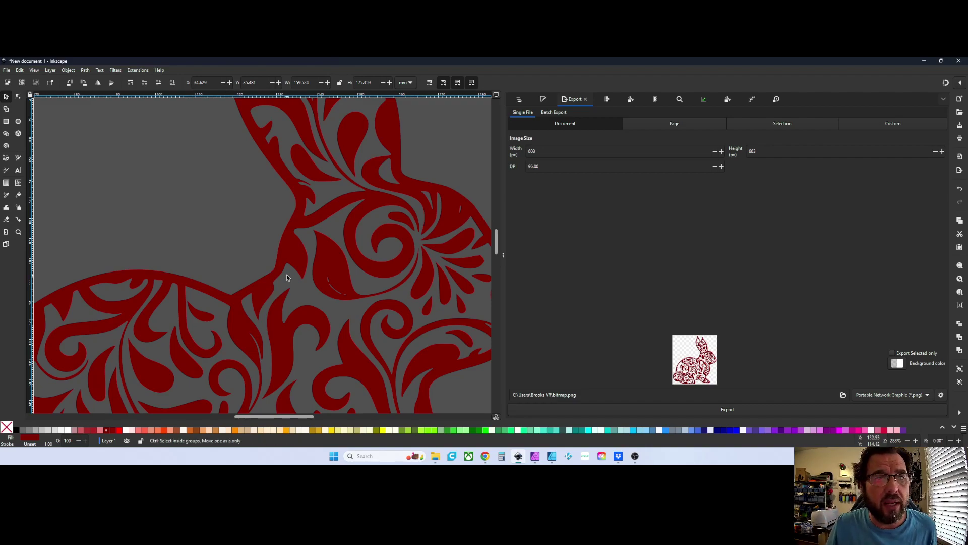
scroll(259, 221, "up", 4)
scroll(249, 271, "down", 2)
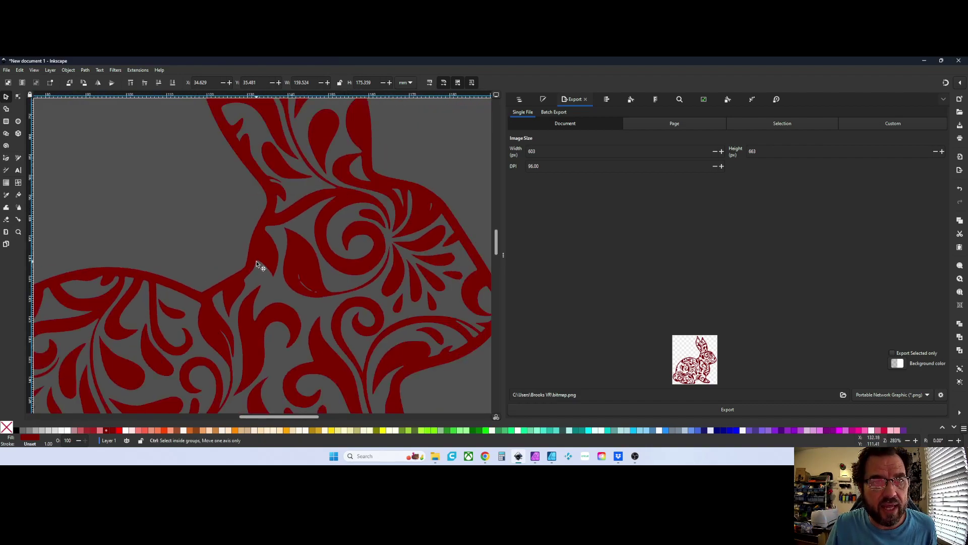
Show the rabbit path's nodes, reshape the underside of the tail by adjusting one node's curve, and leave node editing with nothing selected
scroll(432, 348, "down", 4)
scroll(324, 311, "up", 8)
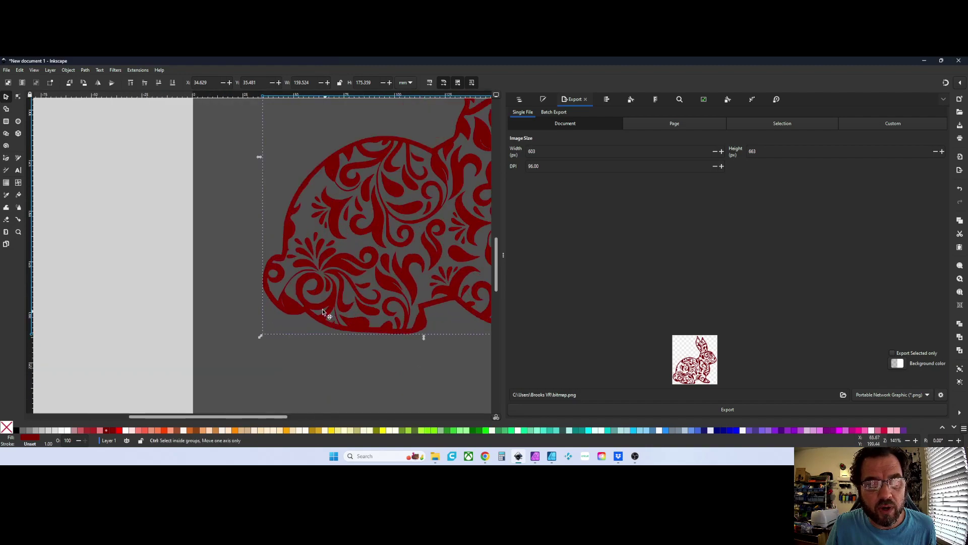
scroll(197, 310, "up", 1)
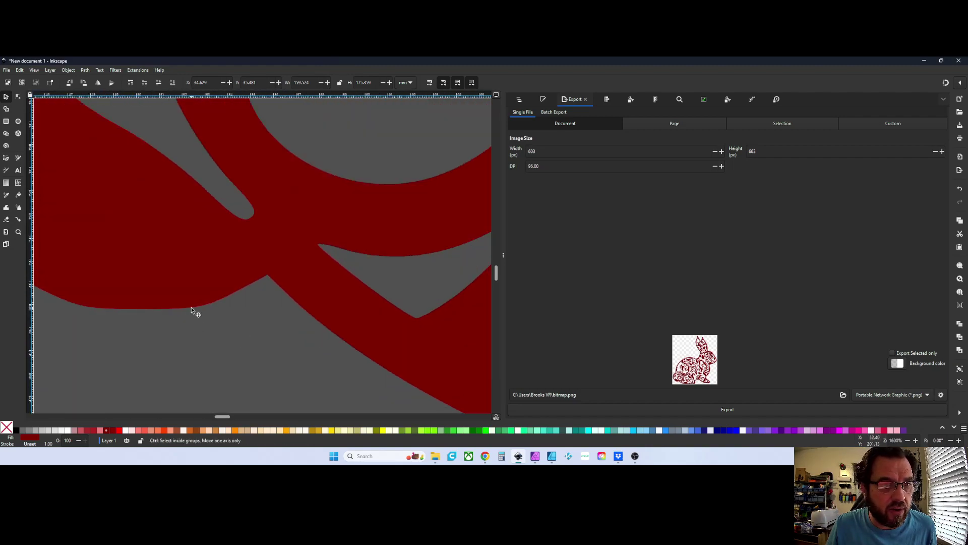
left_click(18, 99)
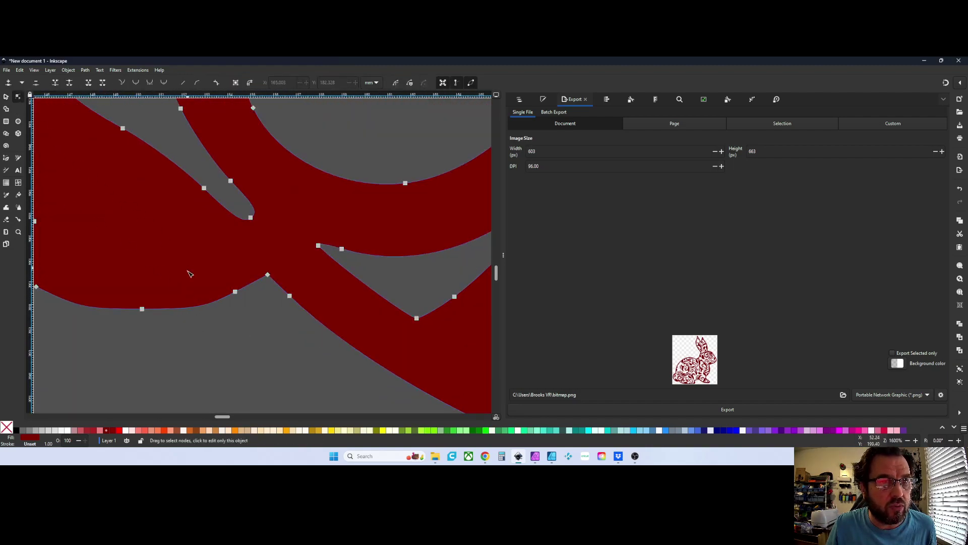
left_click(142, 309)
left_click_drag(197, 309, 143, 325)
left_click(198, 328)
scroll(286, 320, "down", 7)
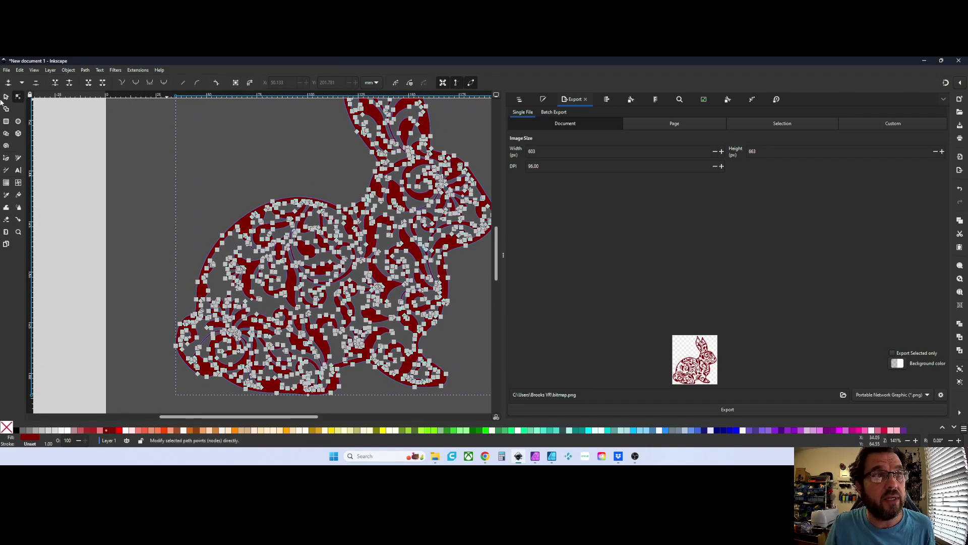
key("s")
key("Escape")
scroll(383, 221, "down", 3)
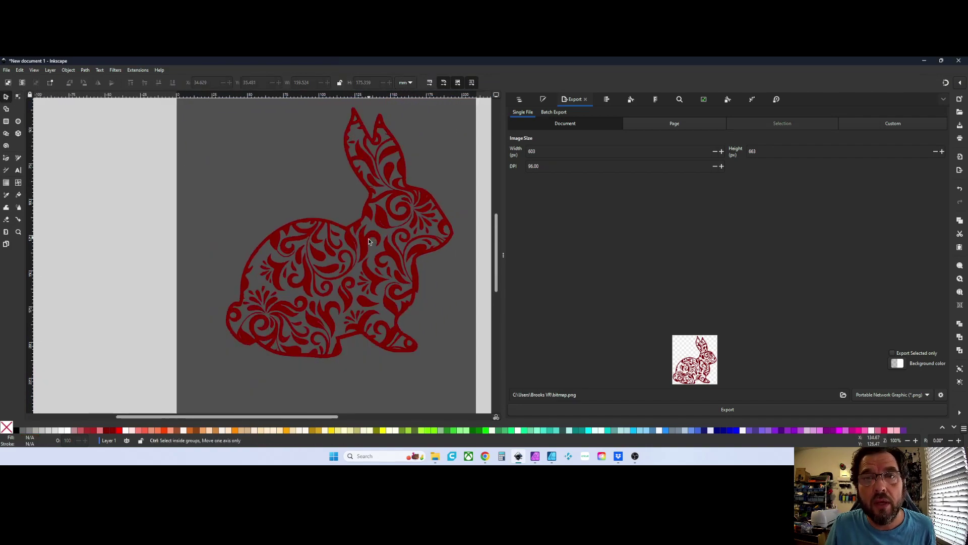
Select the whole rabbit and set the export file format to Inkscape SVG
left_click(366, 238)
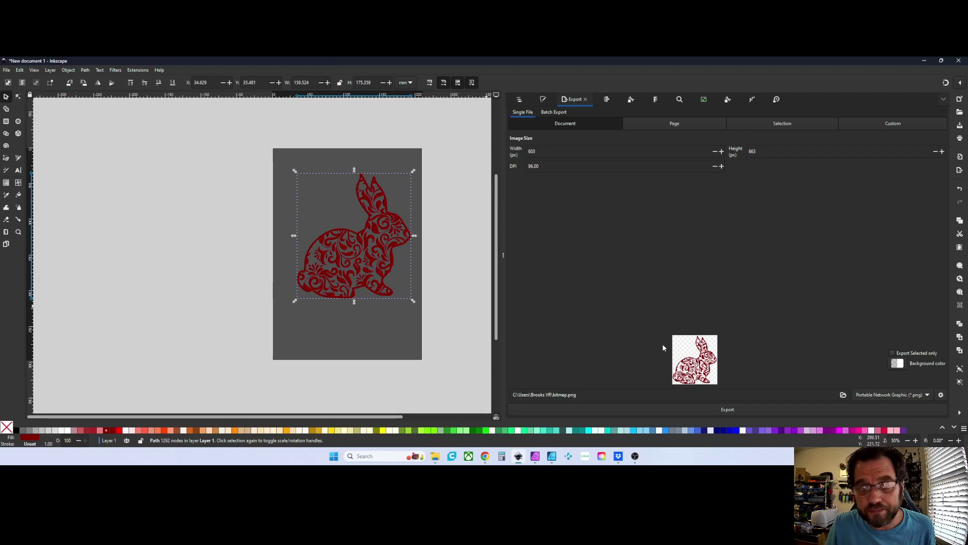
left_click(907, 395)
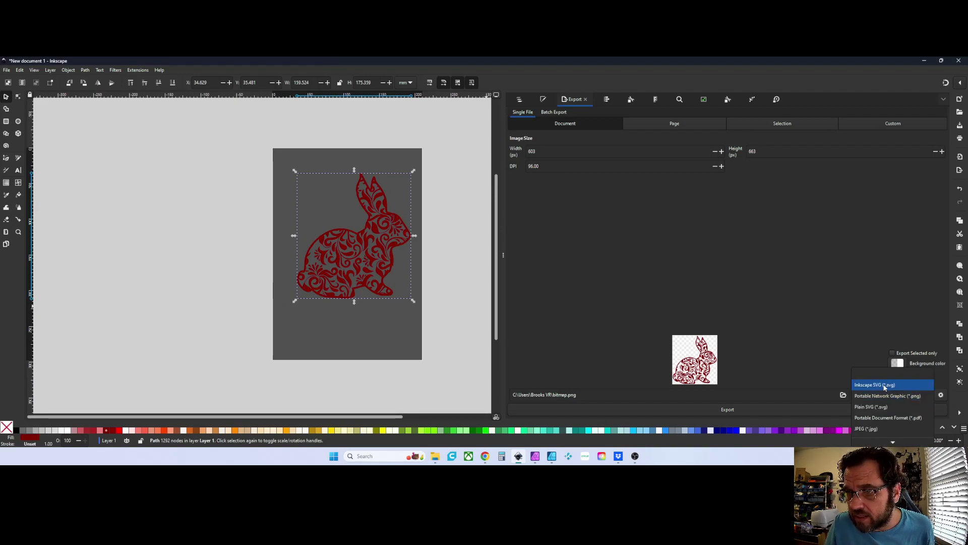
left_click(869, 407)
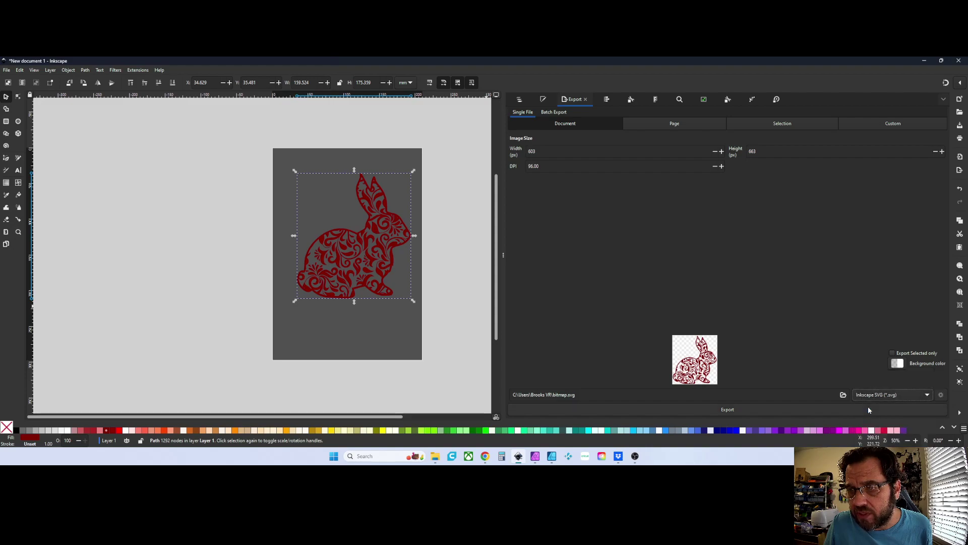
Export the drawing to the Downloads folder with Plain SVG as file type, naming the file for the rabbit and its recipient
left_click(843, 395)
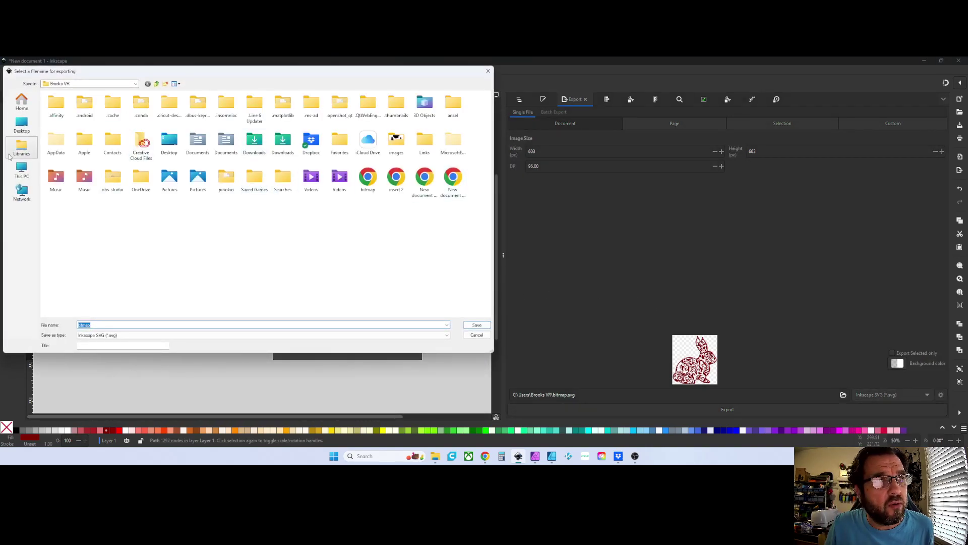
left_click(22, 106)
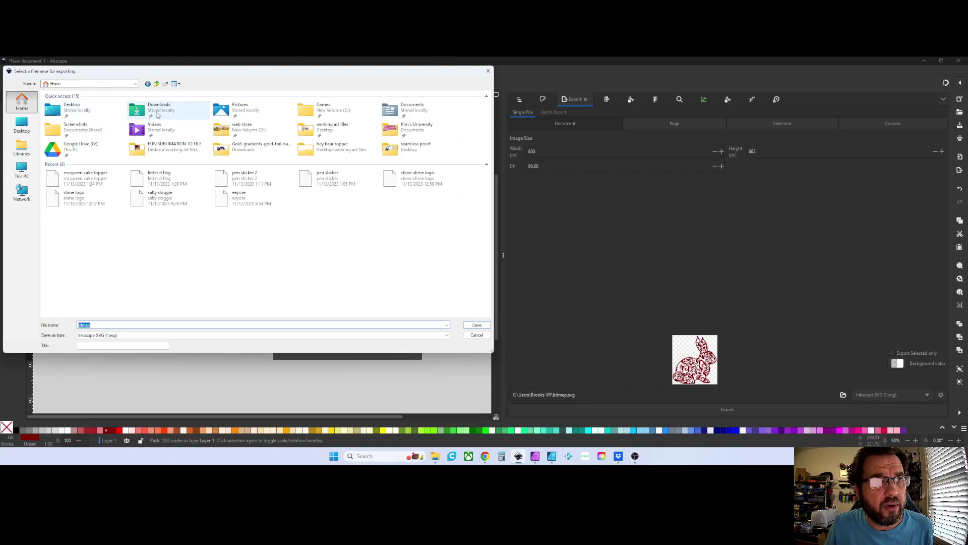
double_click(158, 115)
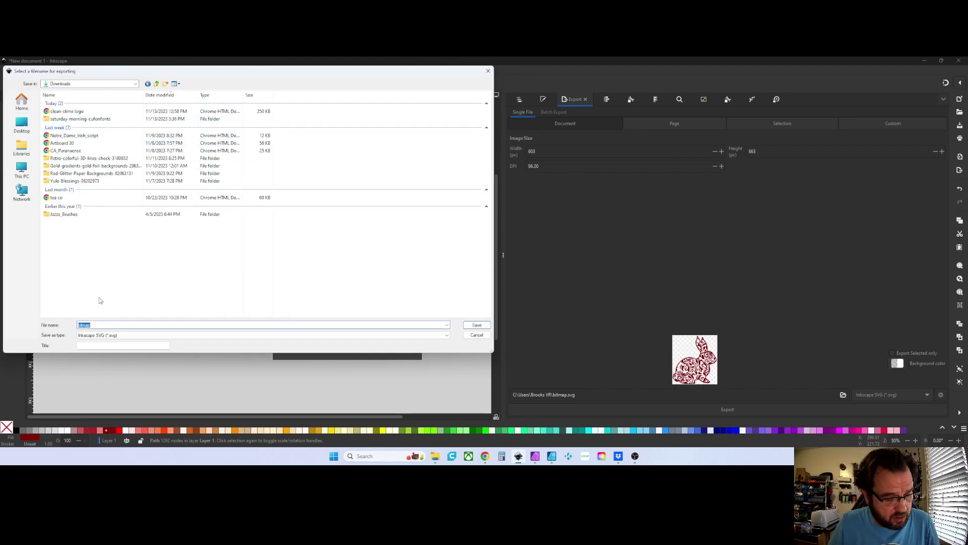
type("rab")
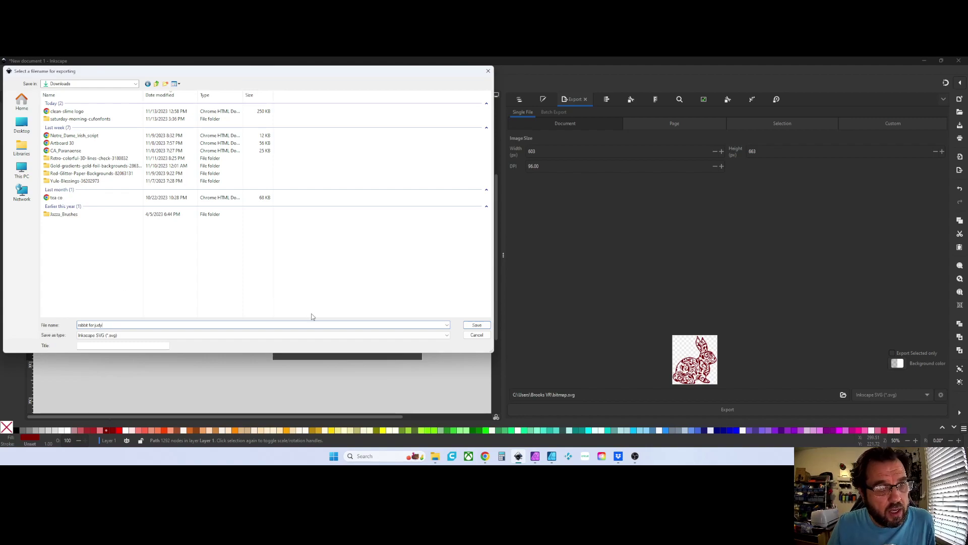
left_click(397, 335)
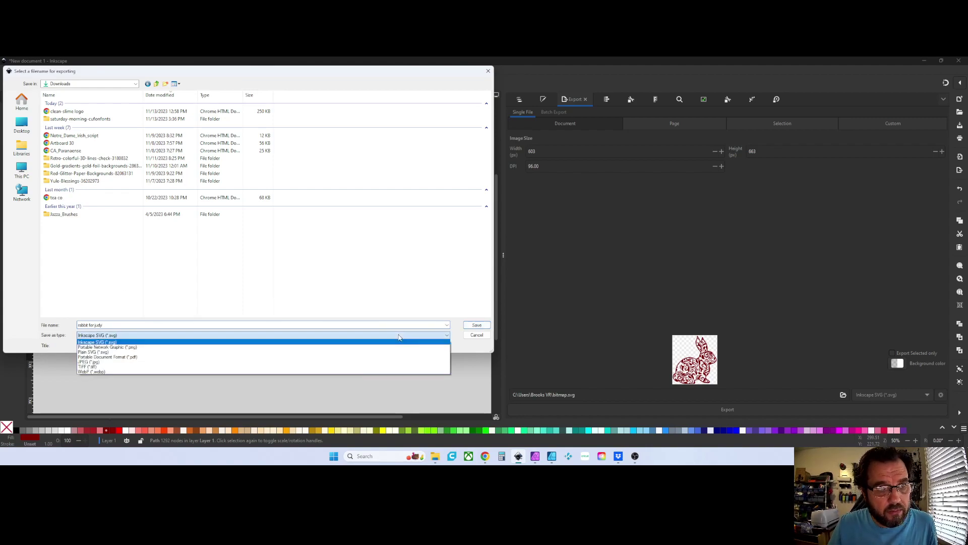
left_click(367, 352)
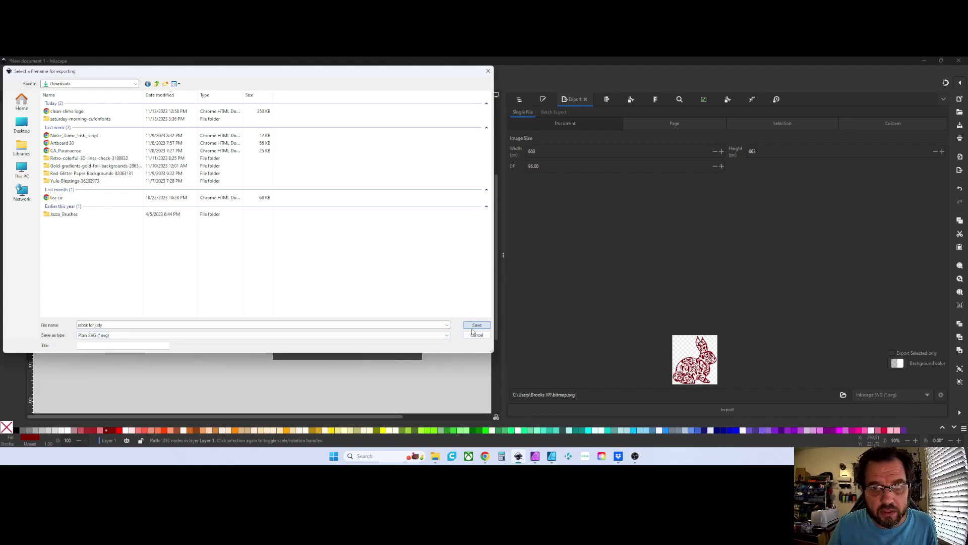
left_click(477, 325)
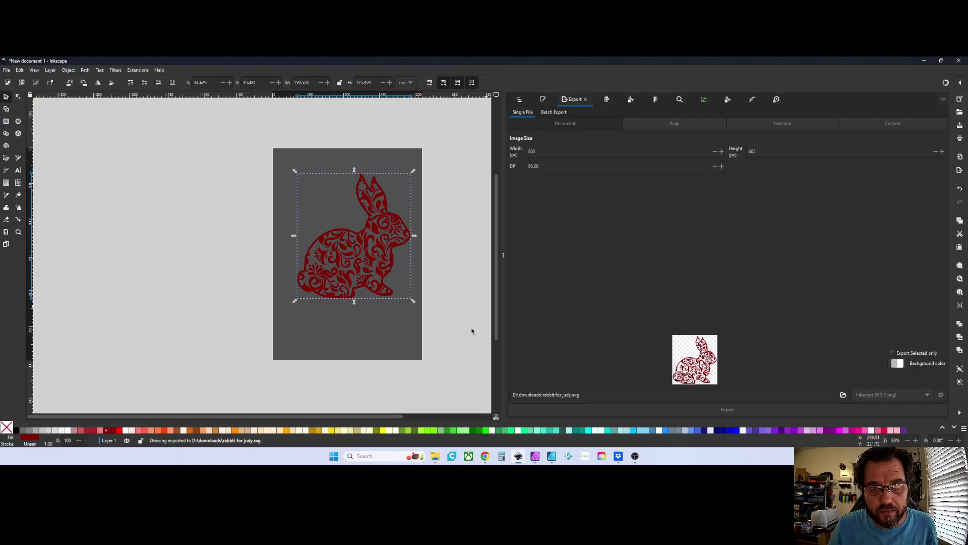
Switch to Cricut Design Space, start a new project and begin an image upload
left_click(601, 456)
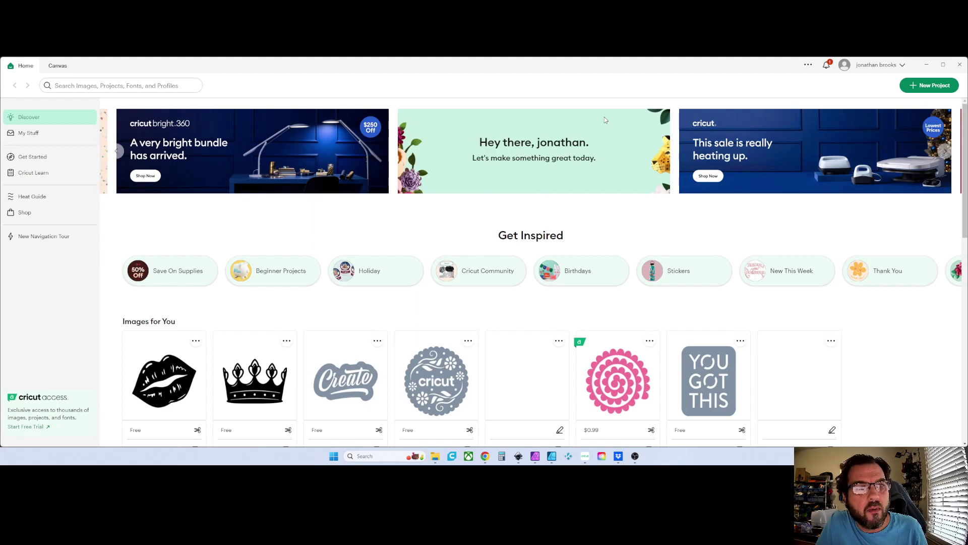
left_click(918, 87)
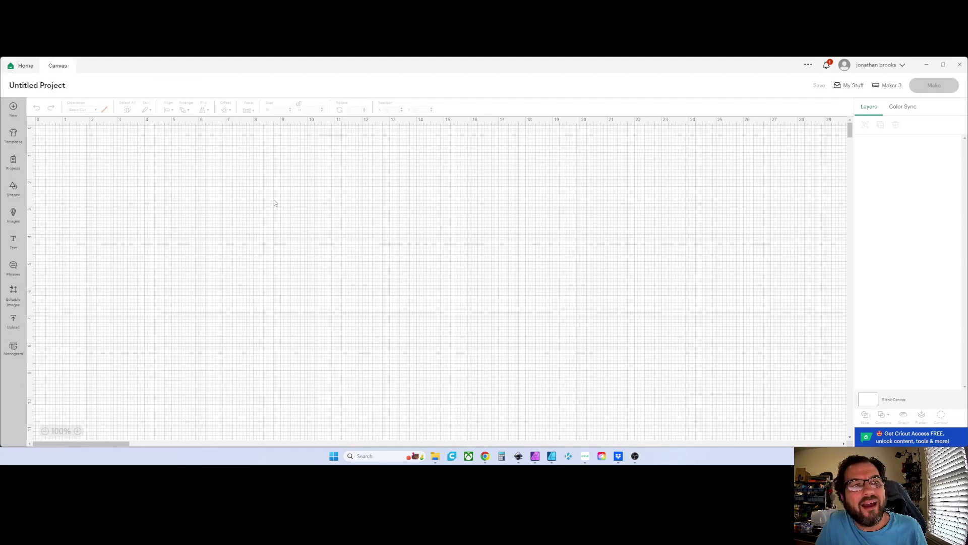
left_click(14, 321)
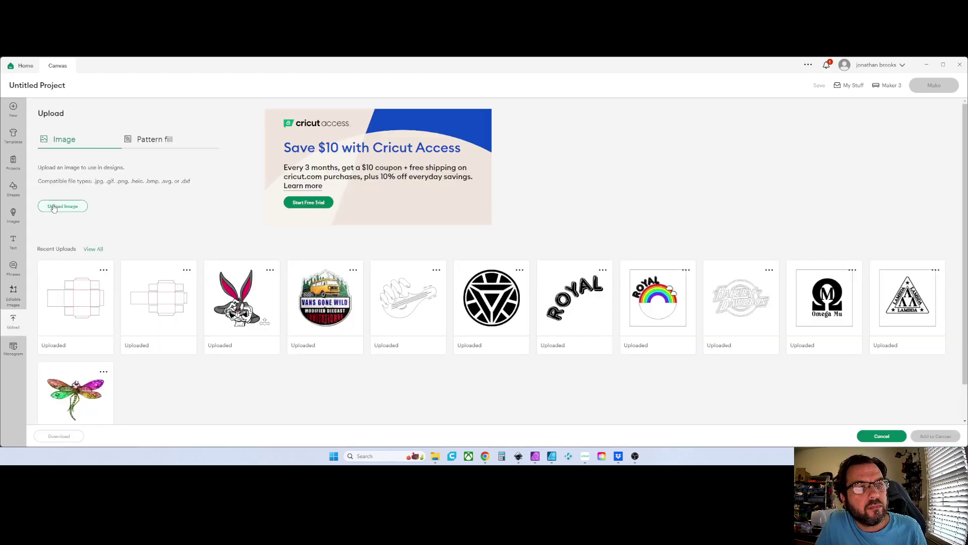
left_click(55, 211)
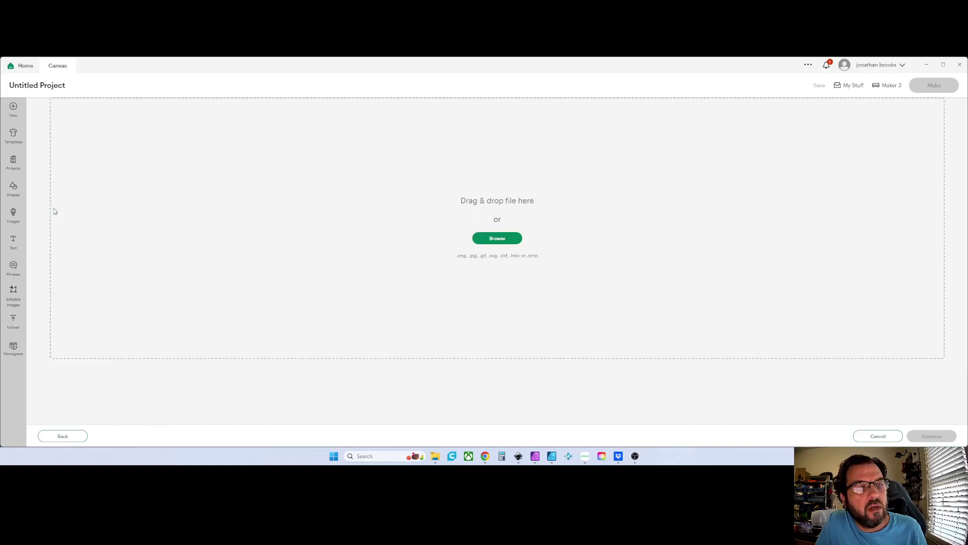
Upload the exported rabbit SVG from the Downloads folder and add it to the canvas
left_click(492, 239)
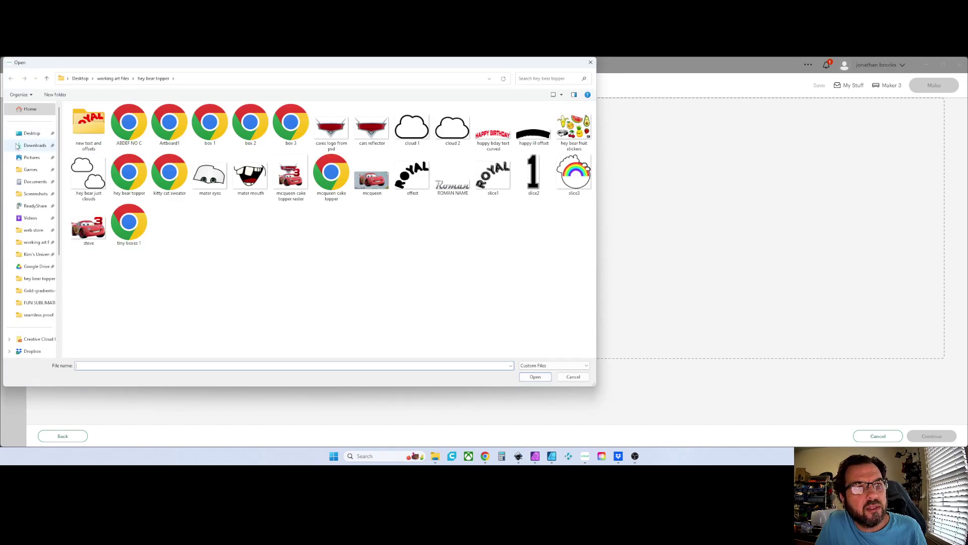
left_click(31, 145)
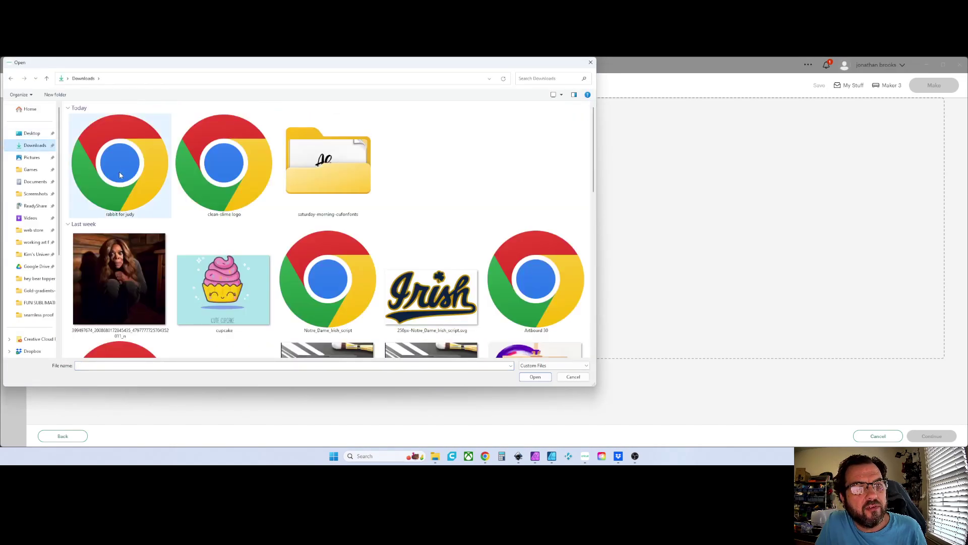
double_click(120, 175)
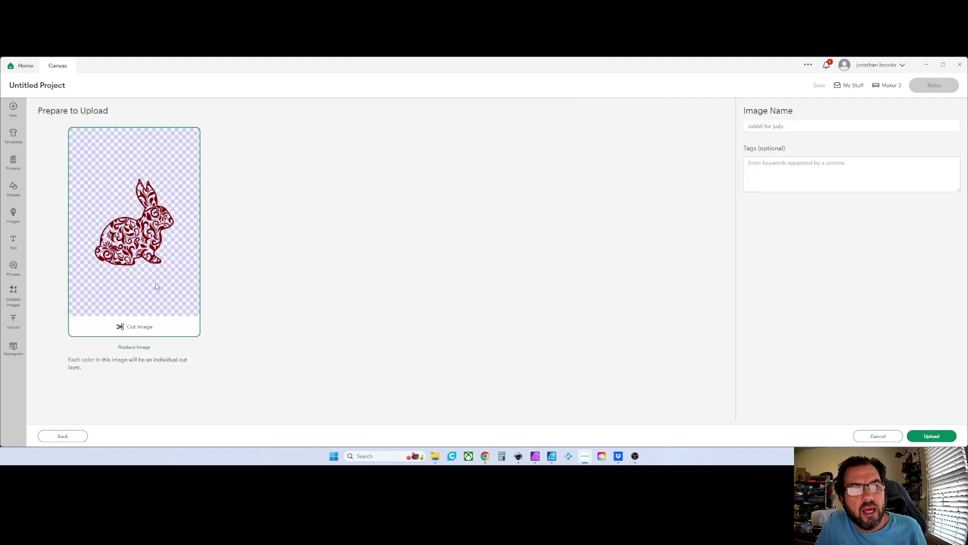
left_click(921, 436)
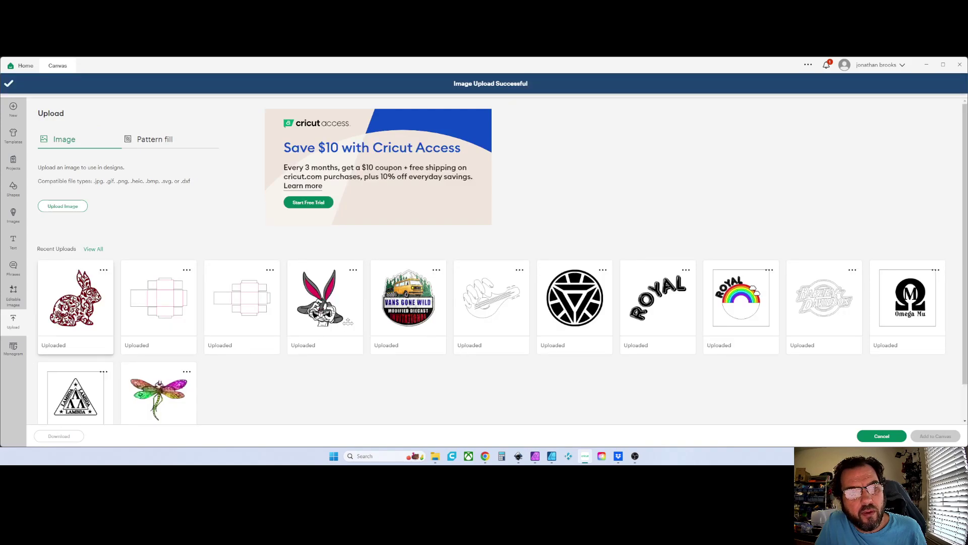
left_click(915, 437)
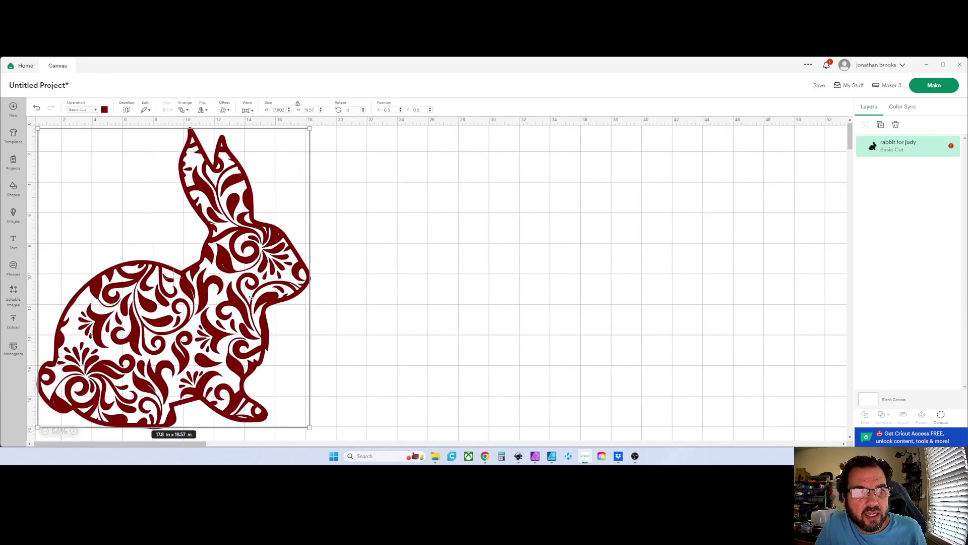
Scale the rabbit down proportionally to about 6.83 by 7.51 in on the canvas
scroll(245, 279, "right", 3)
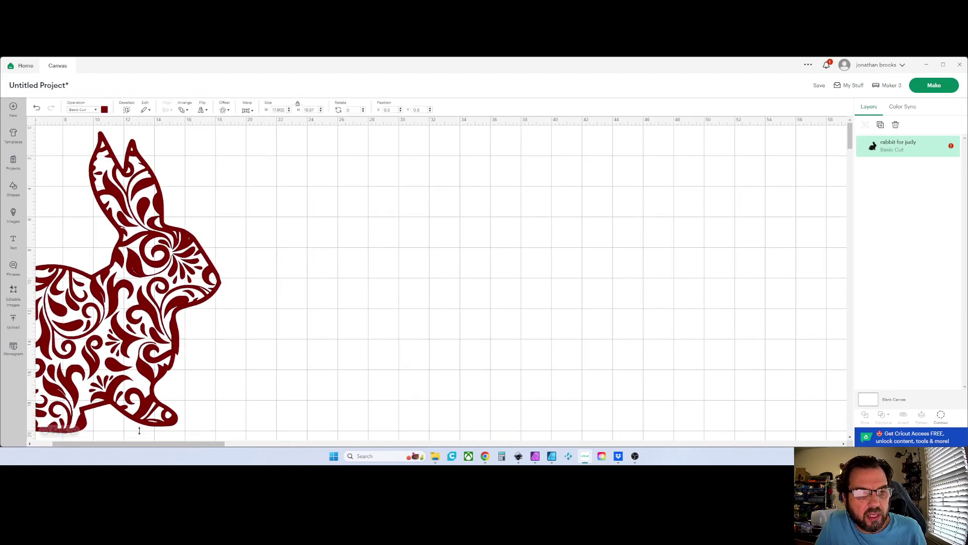
left_click_drag(106, 443, 67, 447)
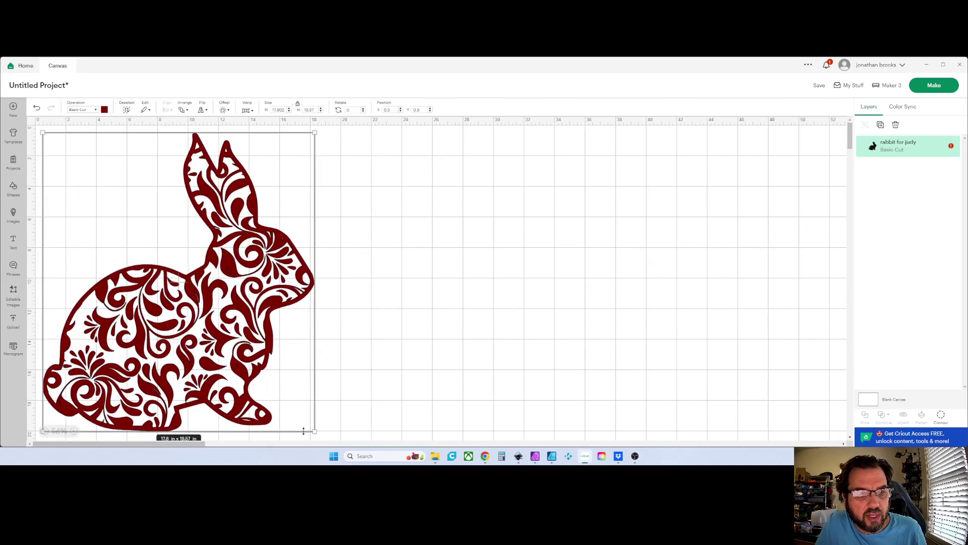
left_click_drag(313, 431, 88, 220)
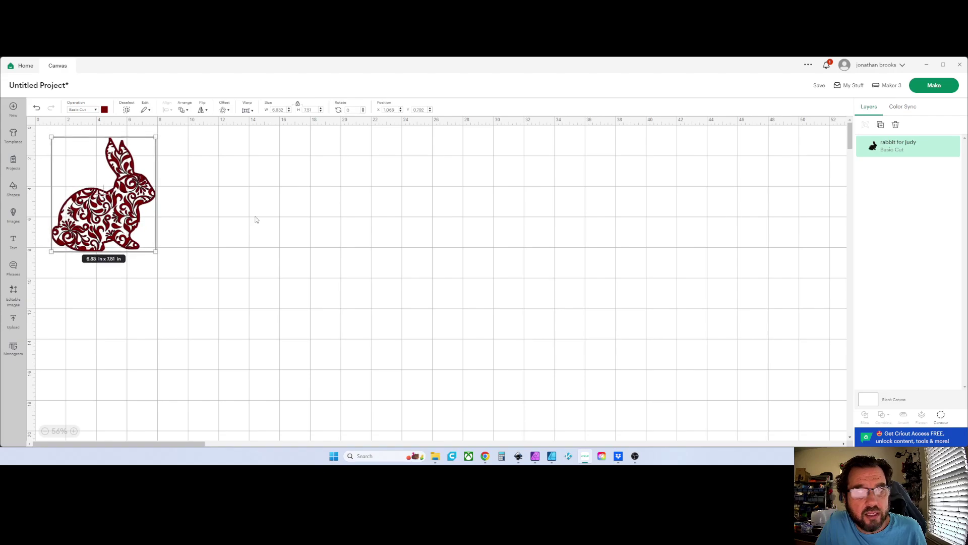
Preview the rabbit's cut layout with On Mat material loading, and return to the canvas
left_click(932, 86)
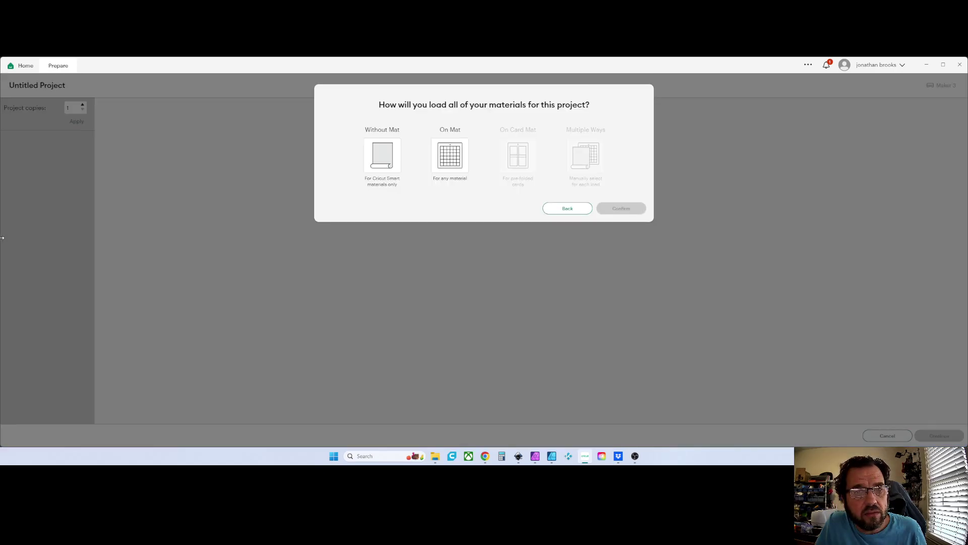
left_click(447, 162)
left_click(620, 233)
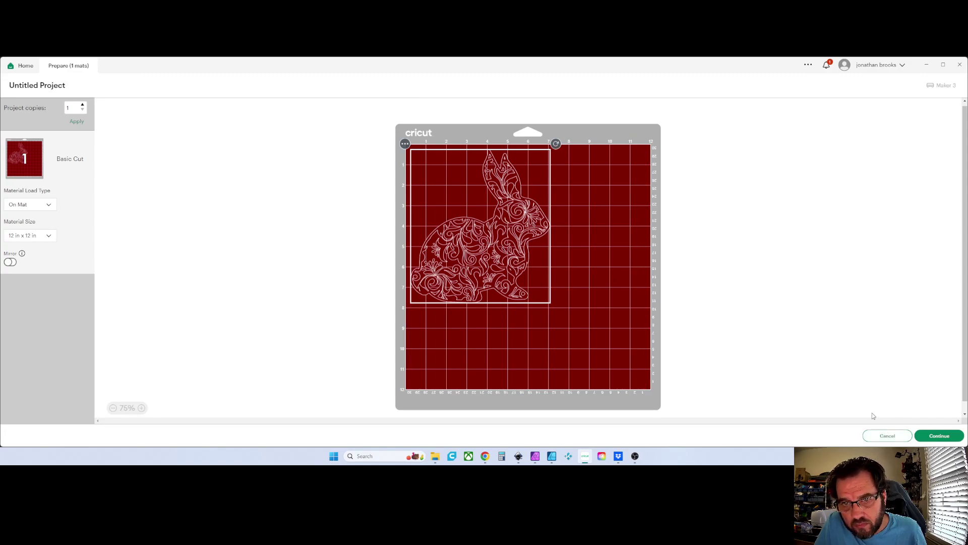
left_click(886, 435)
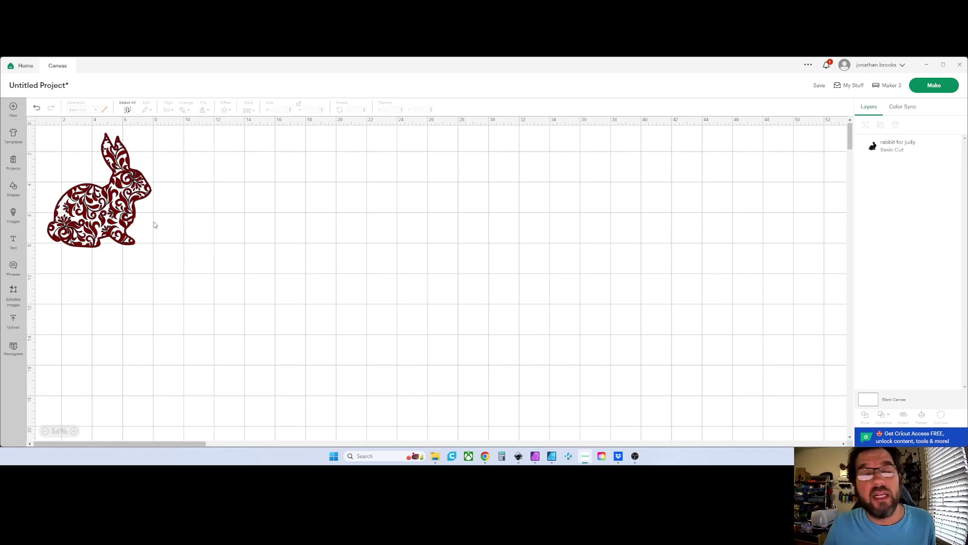
Reposition the rabbit design on the canvas and delete it
left_click(123, 244)
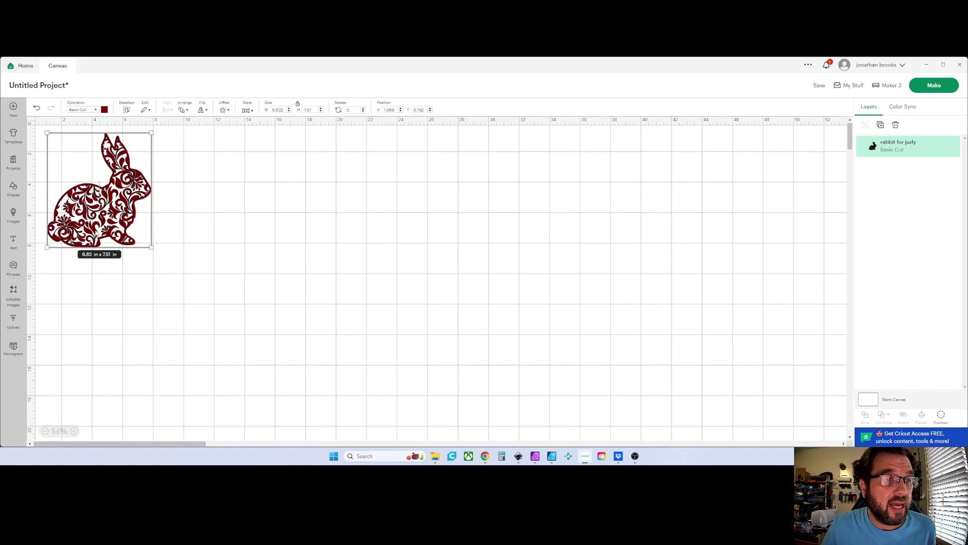
left_click_drag(94, 239, 101, 248)
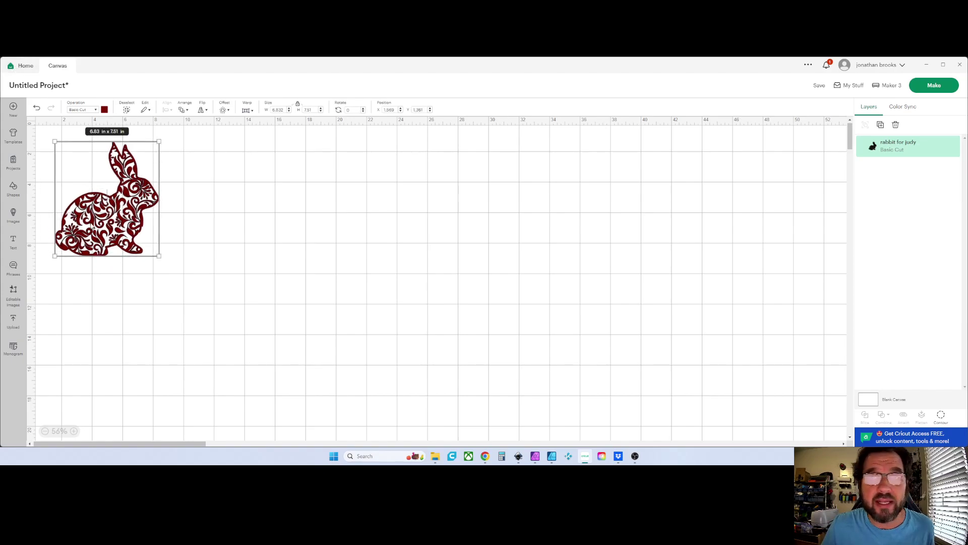
left_click_drag(92, 227, 111, 234)
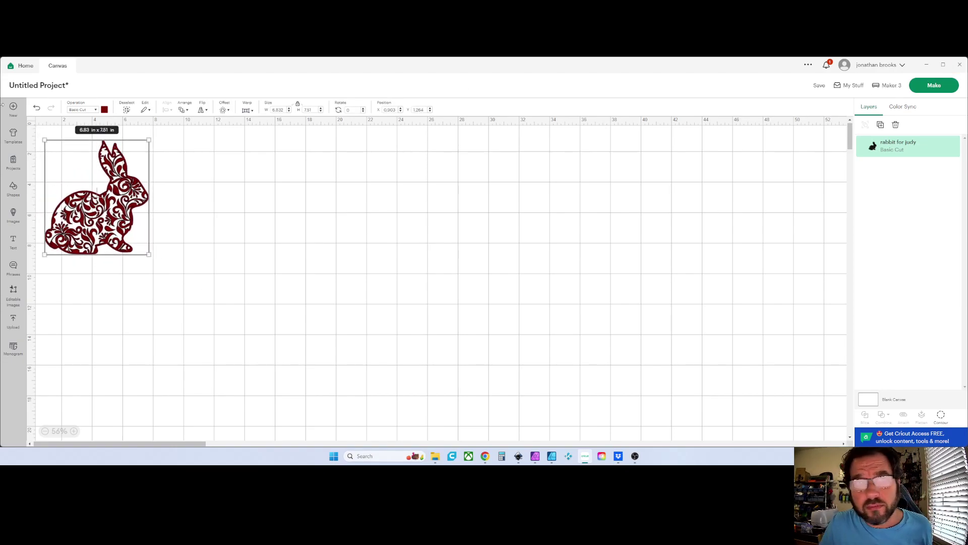
left_click_drag(81, 188, 123, 221)
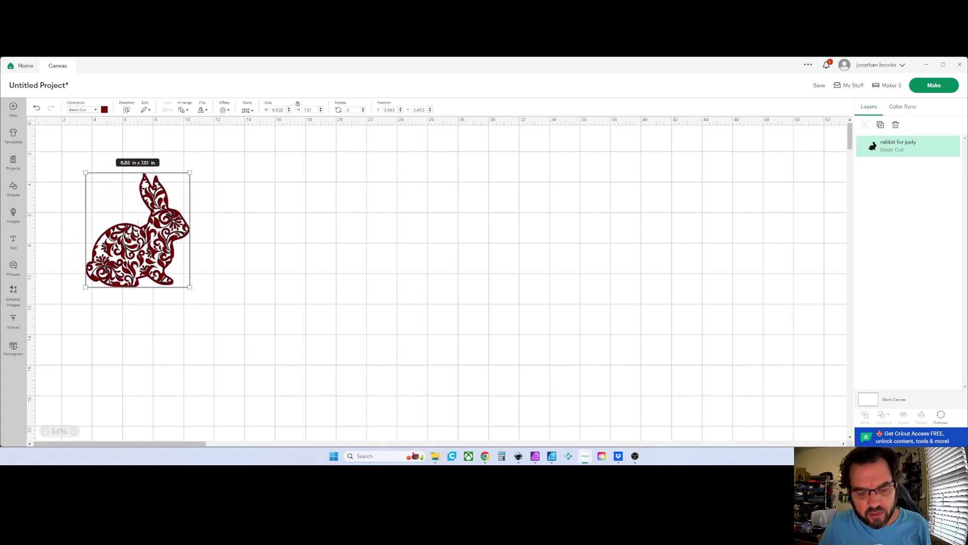
key("Delete")
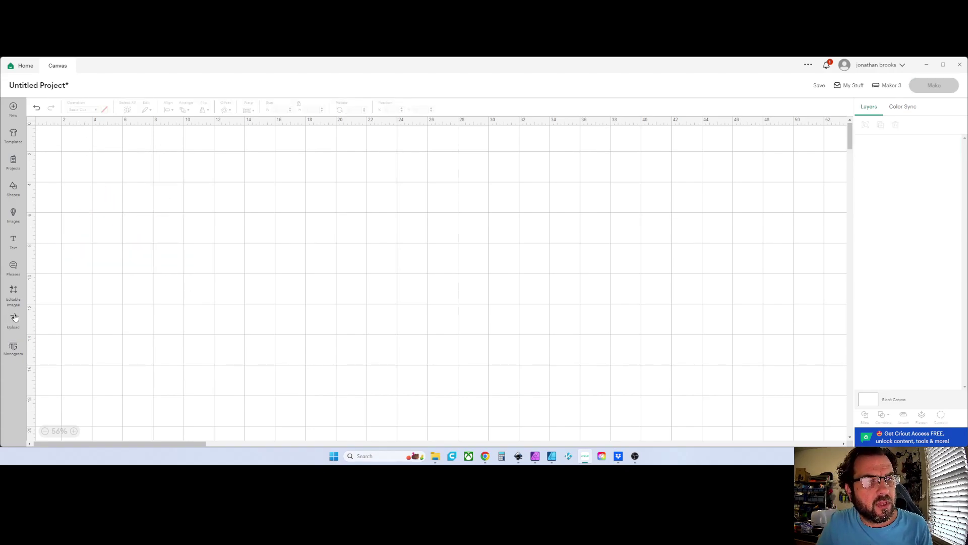
Add the previously uploaded Vans Gone Wild logo to the canvas, shift it, and delete it
left_click(14, 319)
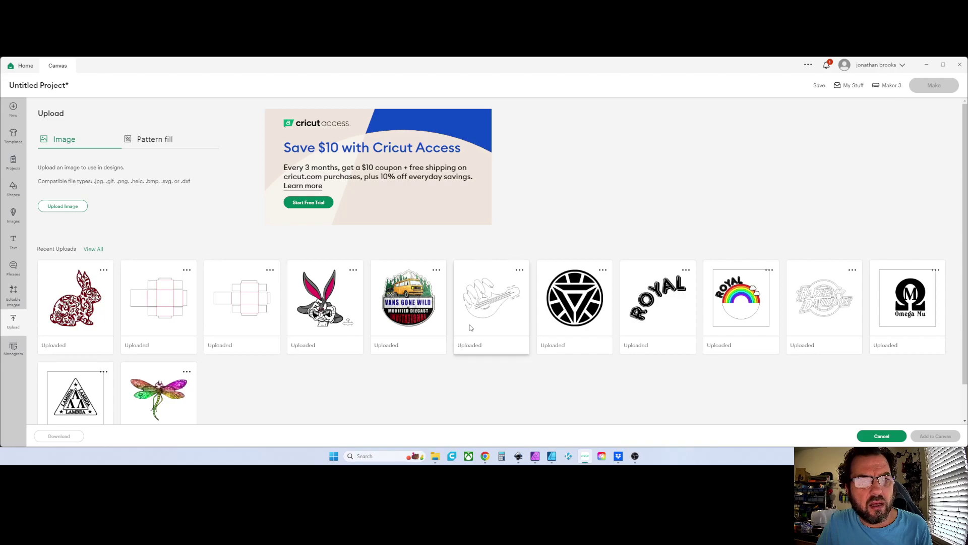
left_click(398, 305)
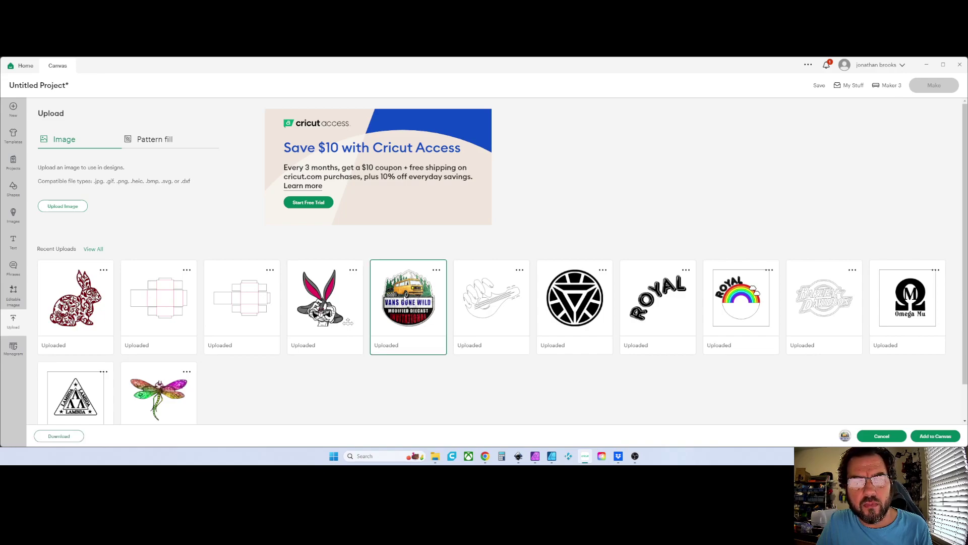
left_click(937, 436)
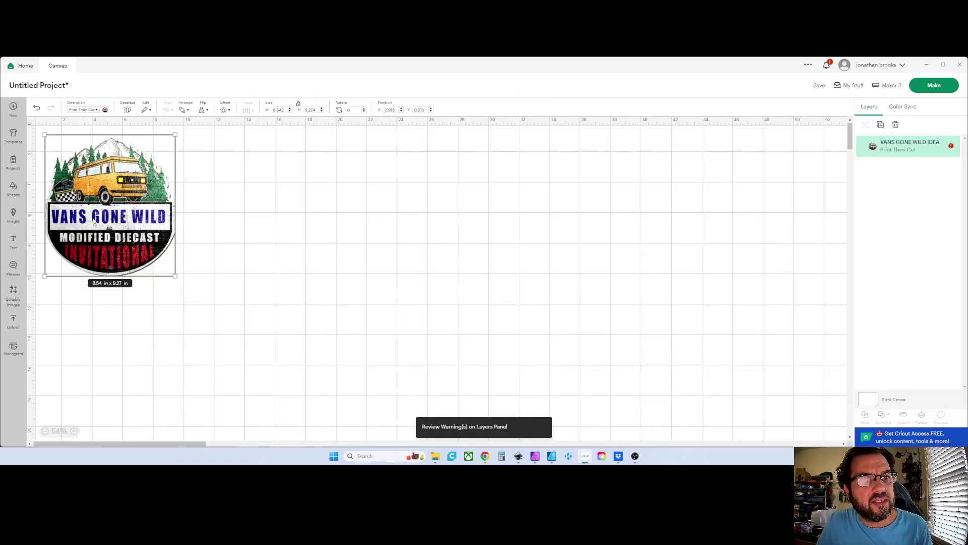
left_click_drag(93, 218, 133, 250)
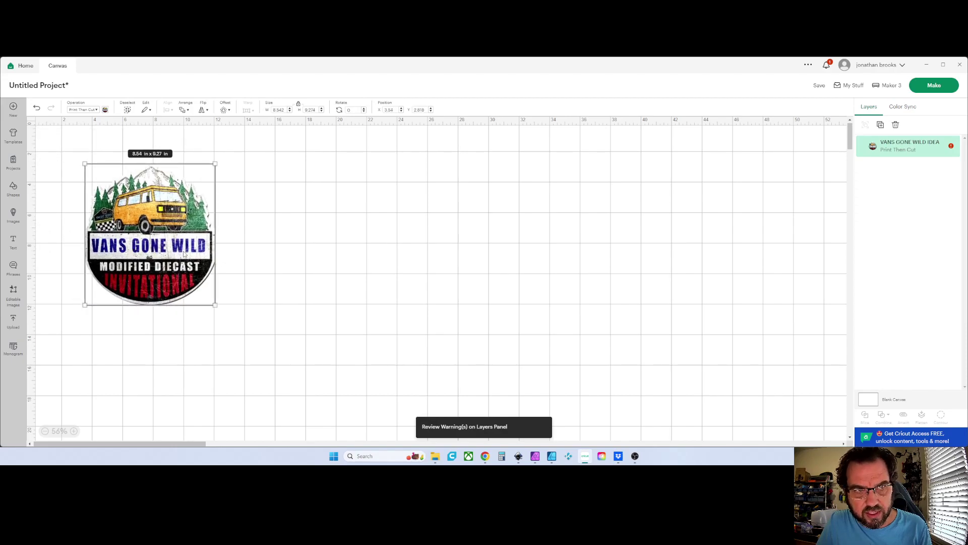
key("Delete")
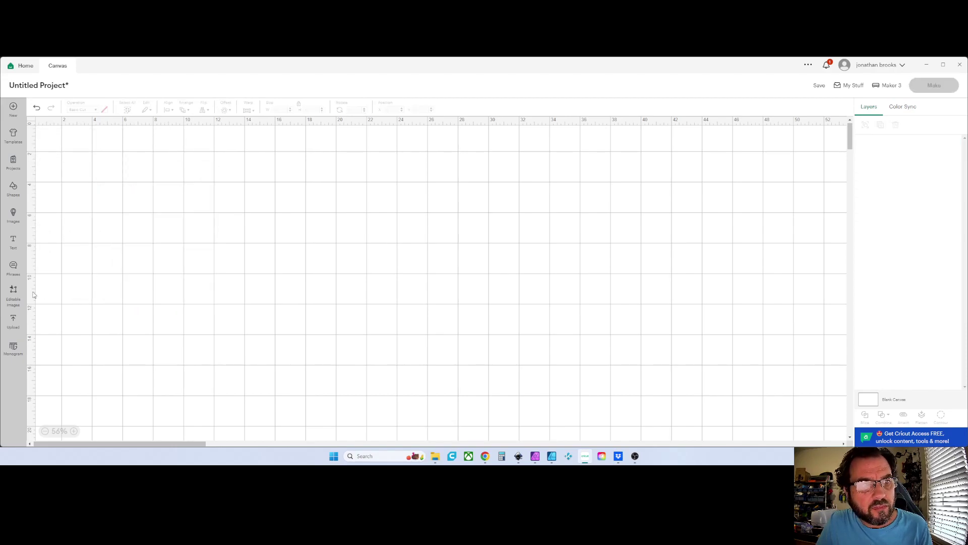
Load the photo of the crouching woman from the Downloads folder for upload, using the Complex image type
left_click(13, 321)
left_click(59, 210)
left_click(511, 238)
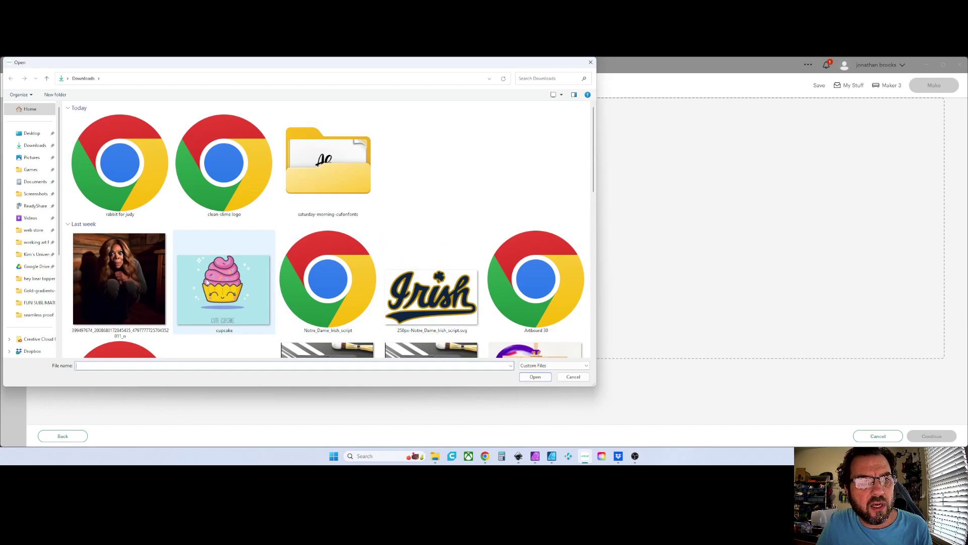
scroll(224, 280, "down", 3)
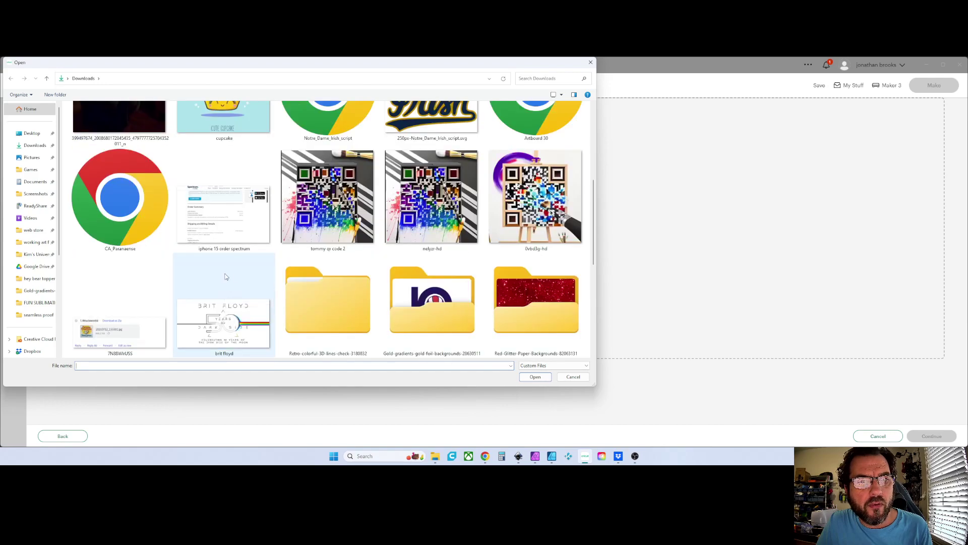
scroll(223, 278, "up", 3)
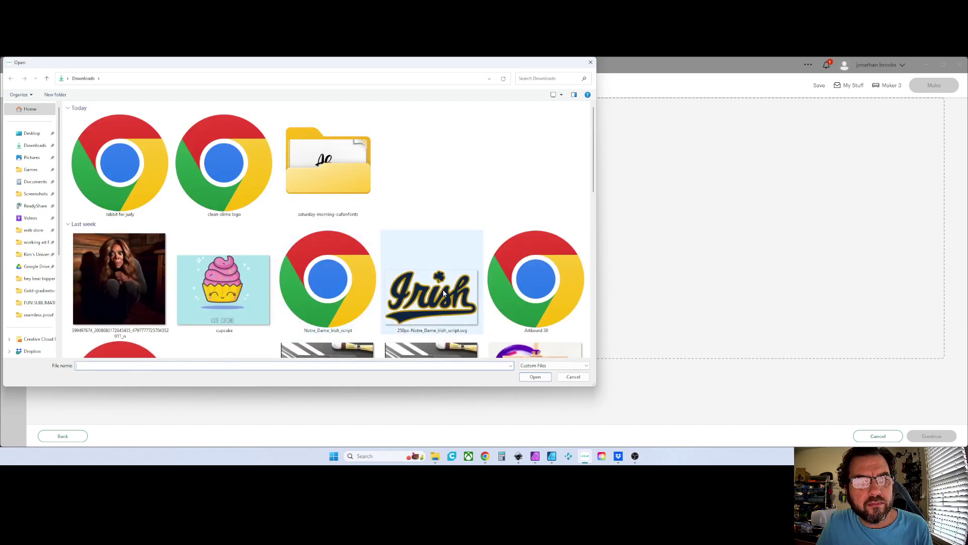
double_click(137, 276)
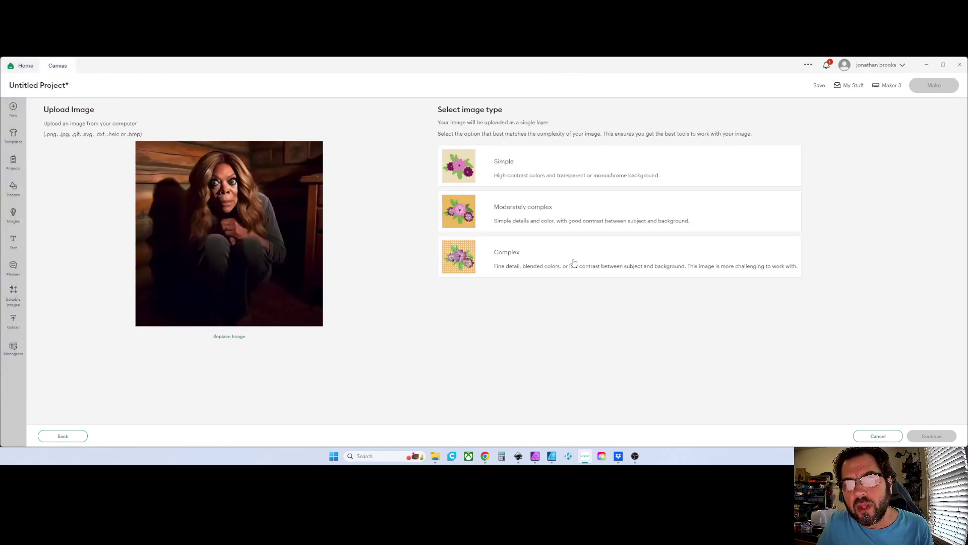
left_click(492, 259)
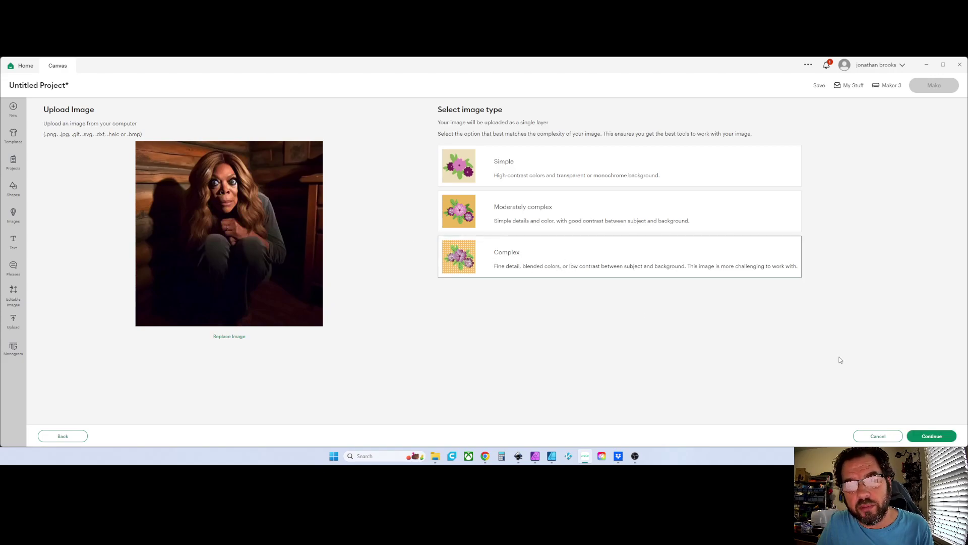
left_click(931, 435)
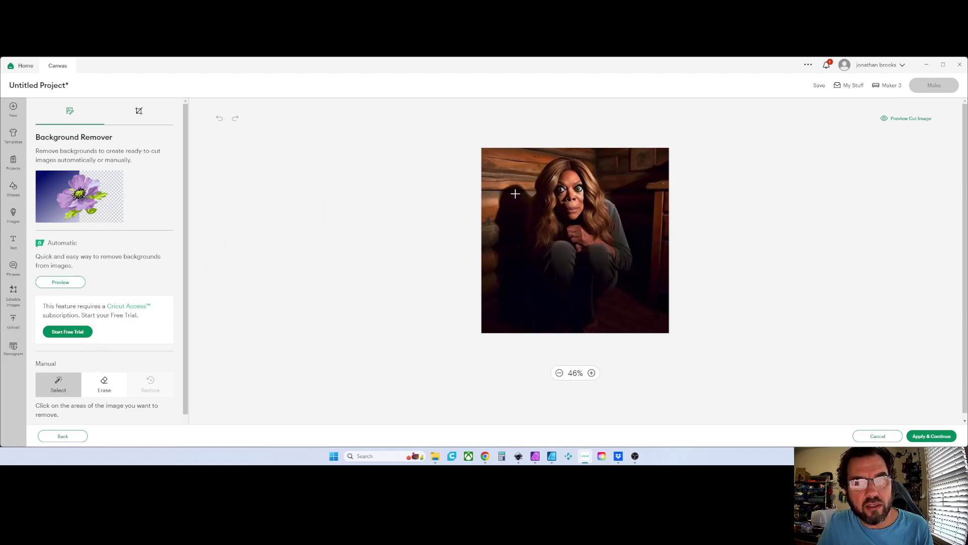
Try removing the photo's wooden wall and dark shadow areas manually, apply the removal, and cancel the upload
left_click(527, 166)
left_click(529, 181)
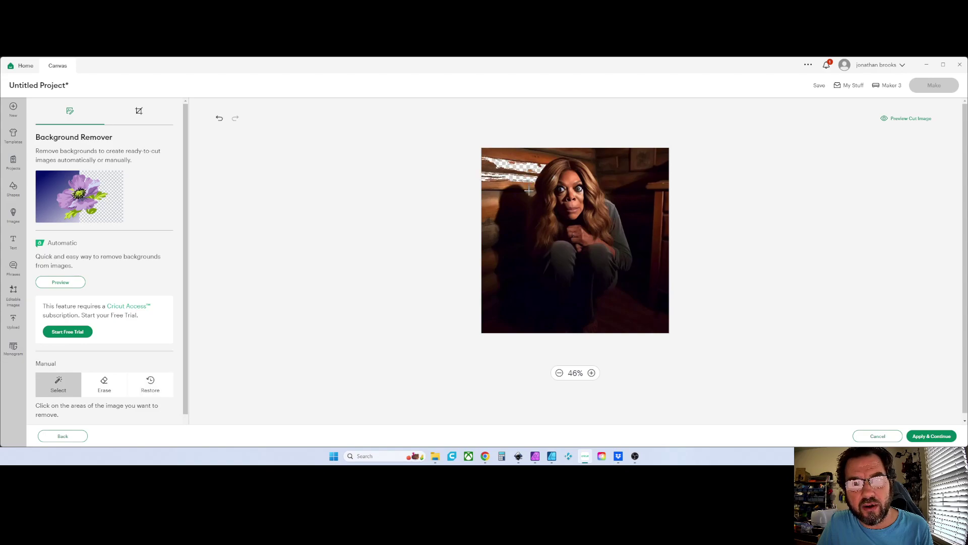
left_click(523, 218)
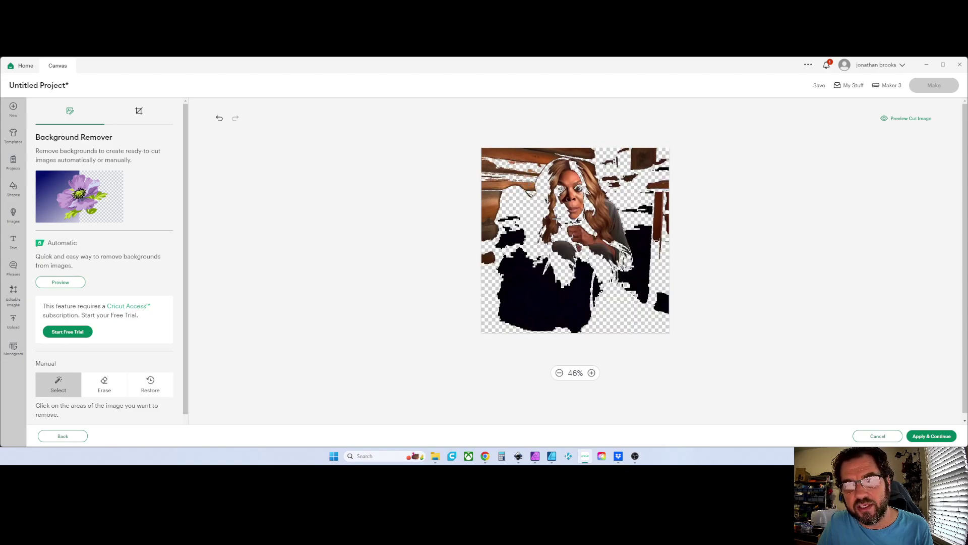
left_click(936, 435)
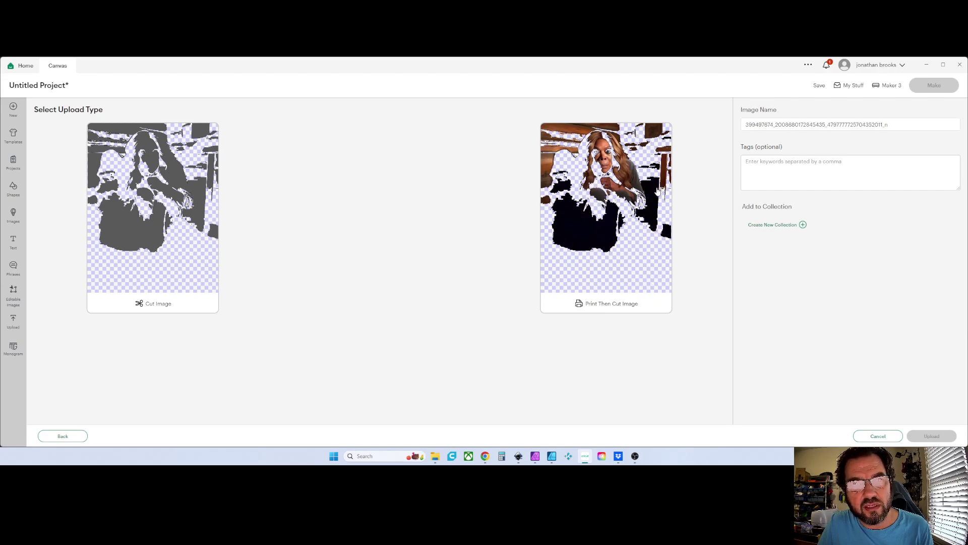
left_click(878, 436)
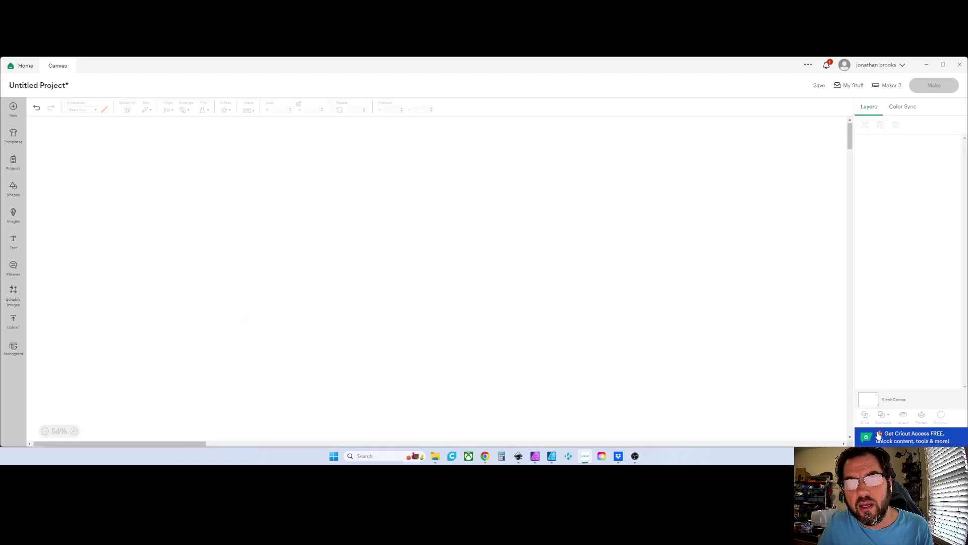
Load the cupcake image from the Downloads folder for upload, using the Complex image type
left_click(13, 319)
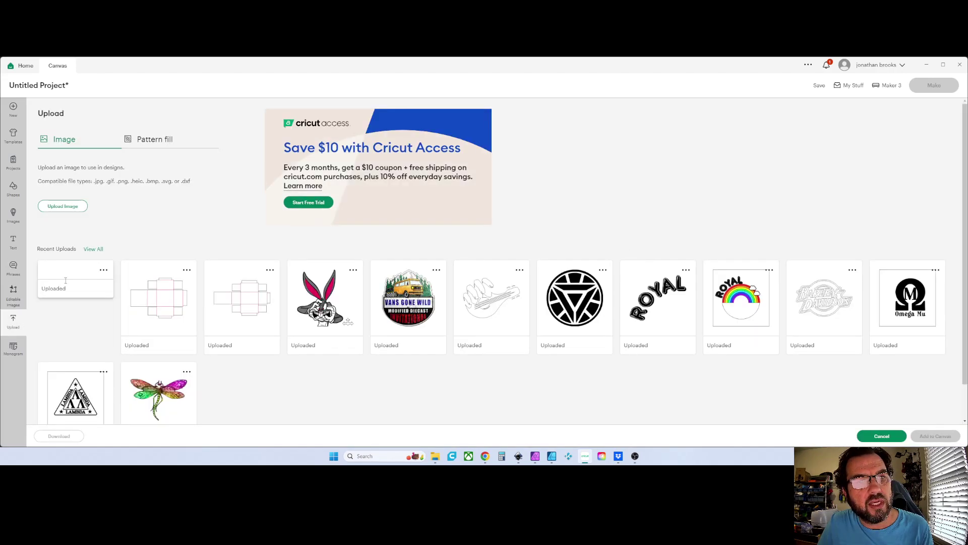
left_click(62, 205)
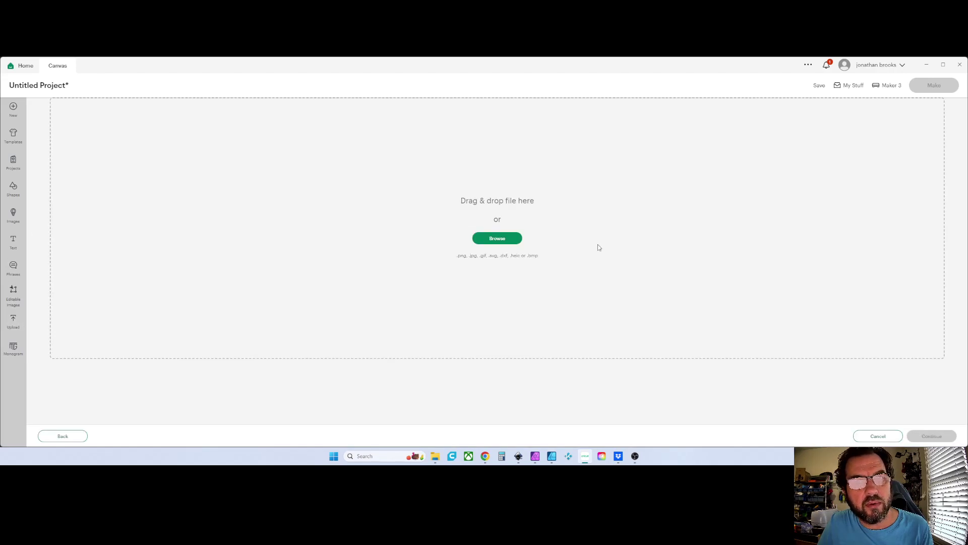
left_click(493, 237)
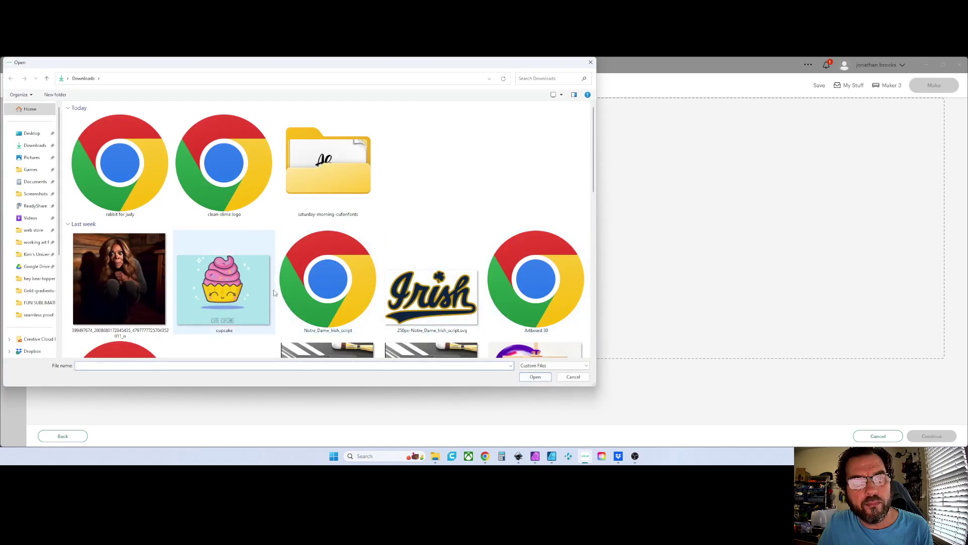
left_click(227, 292)
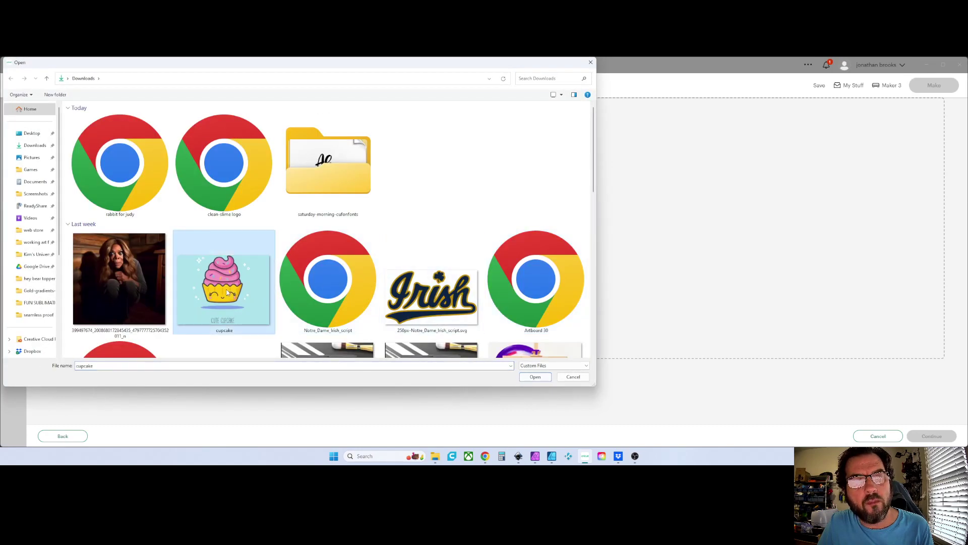
double_click(227, 292)
left_click(515, 261)
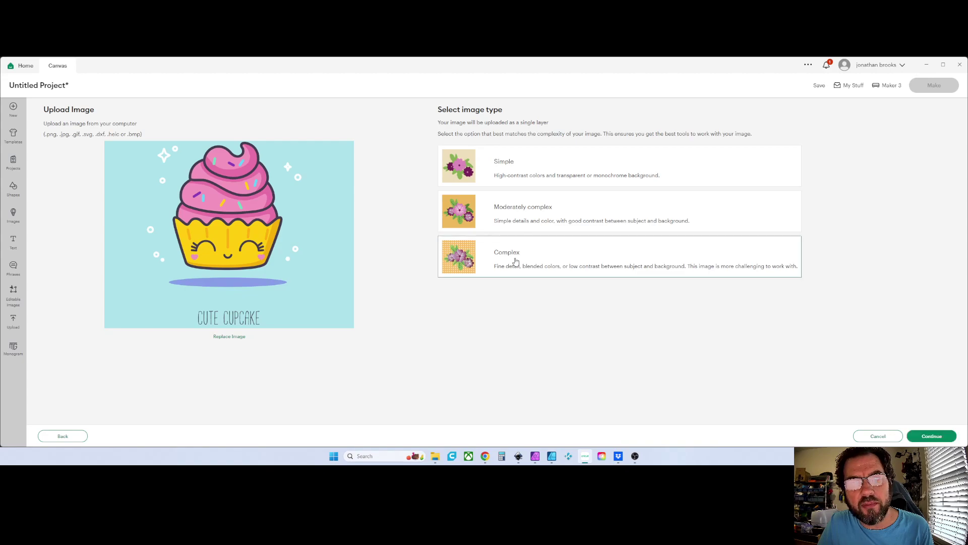
left_click(925, 435)
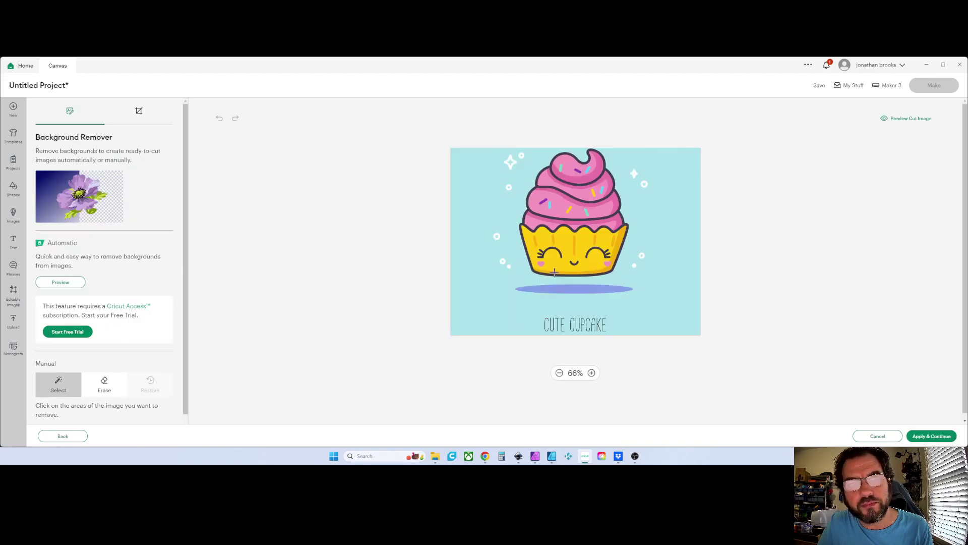
Remove the light blue background and the blue shadow beneath the cupcake, and apply the removal
left_click(492, 210)
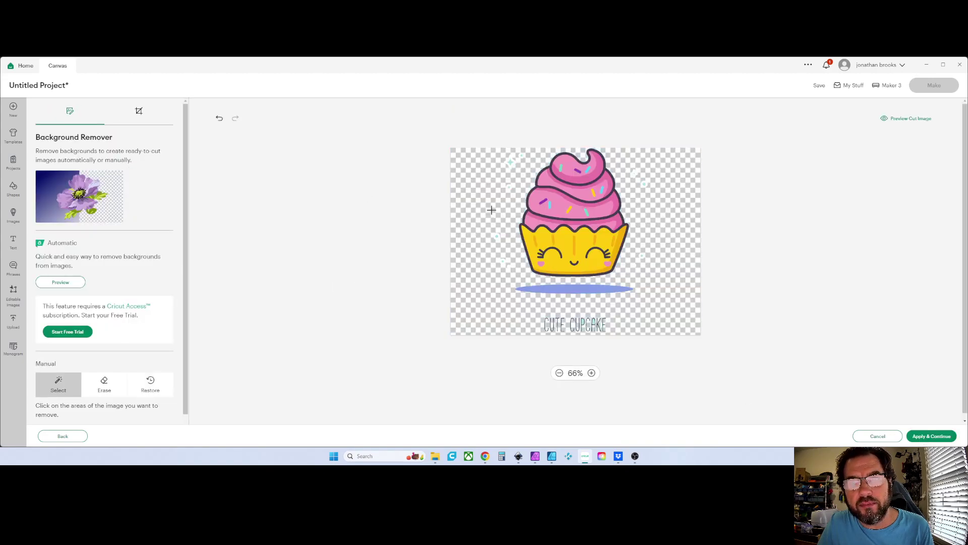
left_click(561, 289)
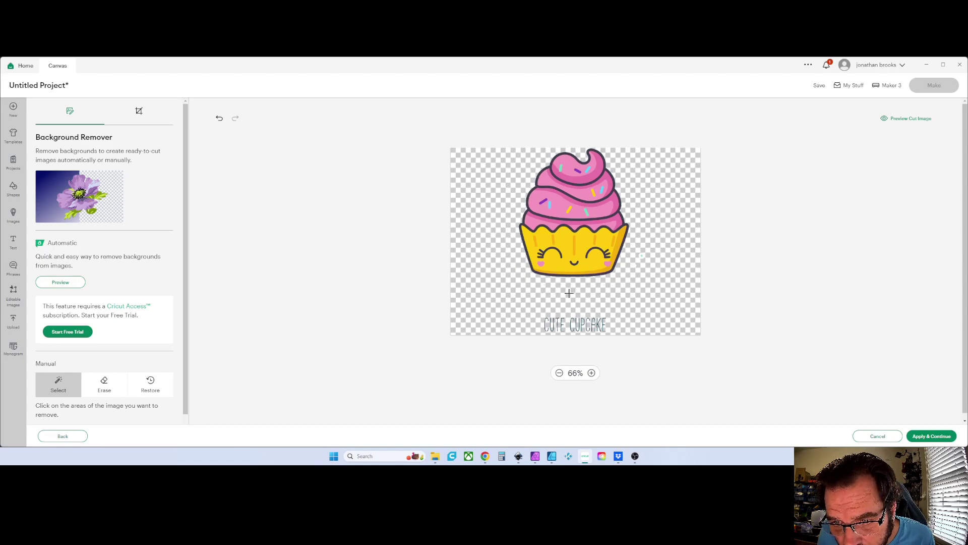
left_click(932, 435)
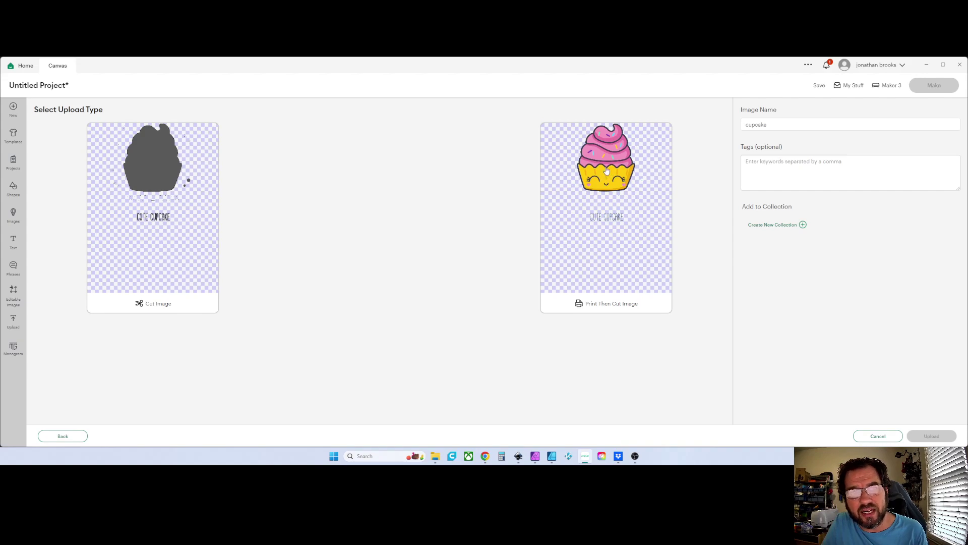
Upload the cupcake as a Print Then Cut image and add it to the canvas
left_click(607, 170)
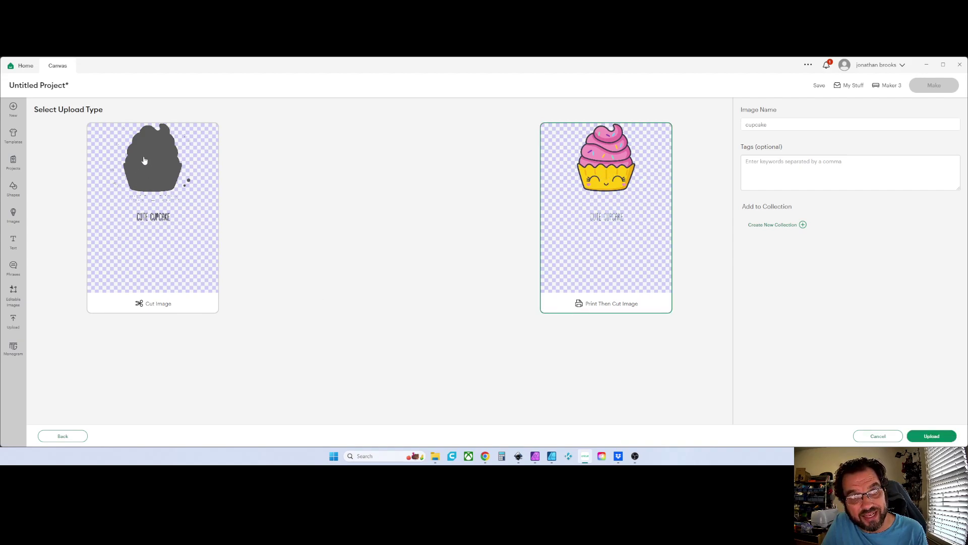
left_click(916, 435)
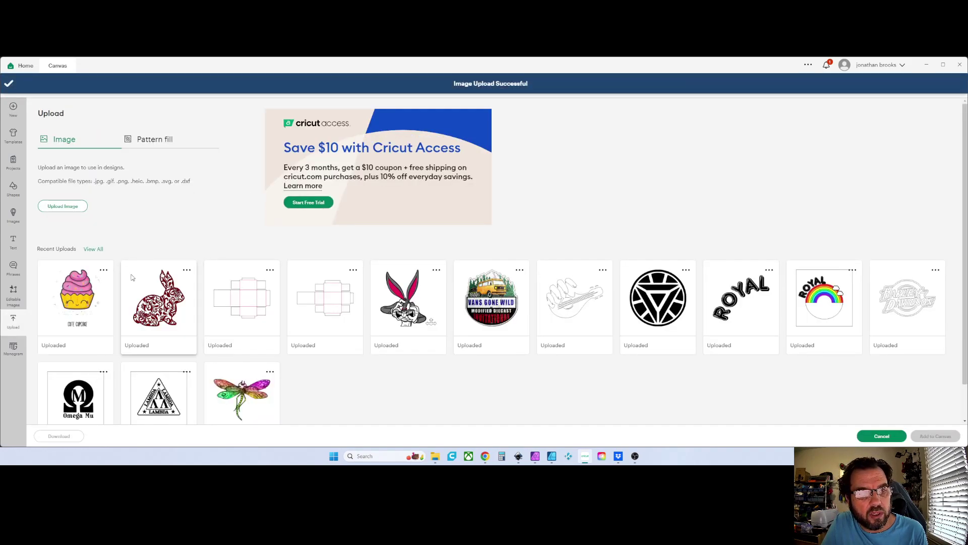
left_click(77, 317)
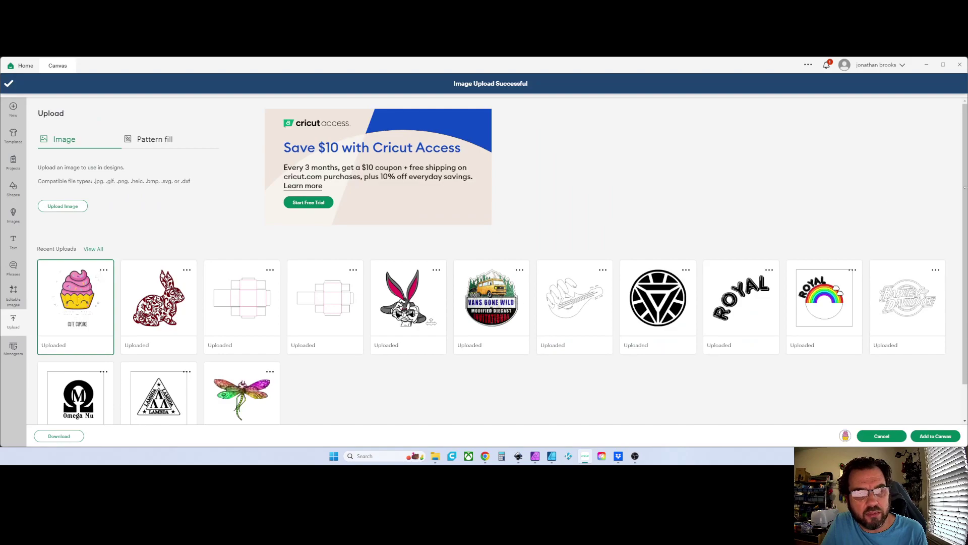
left_click(926, 437)
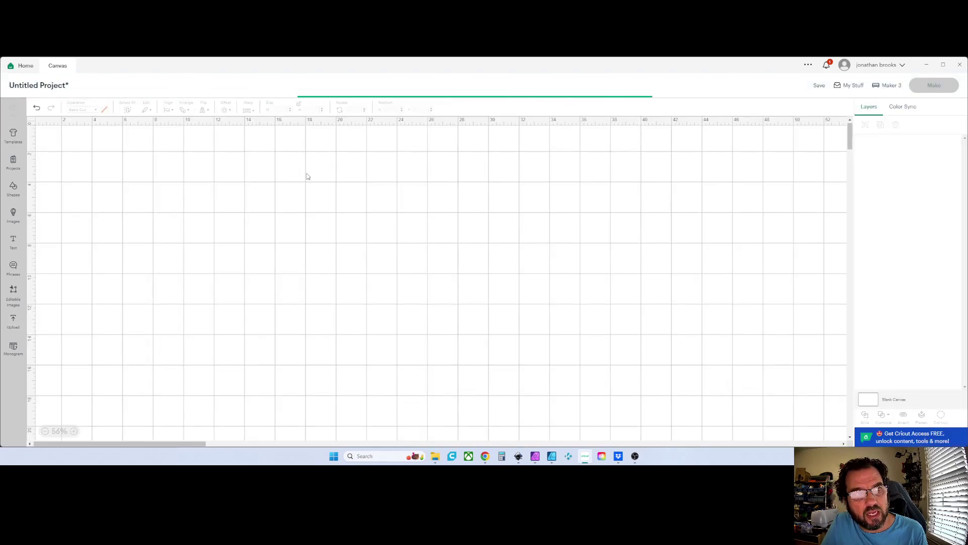
Move the cupcake inward on the canvas and examine the outline of its yellow wrapper up close
left_click_drag(107, 209, 256, 292)
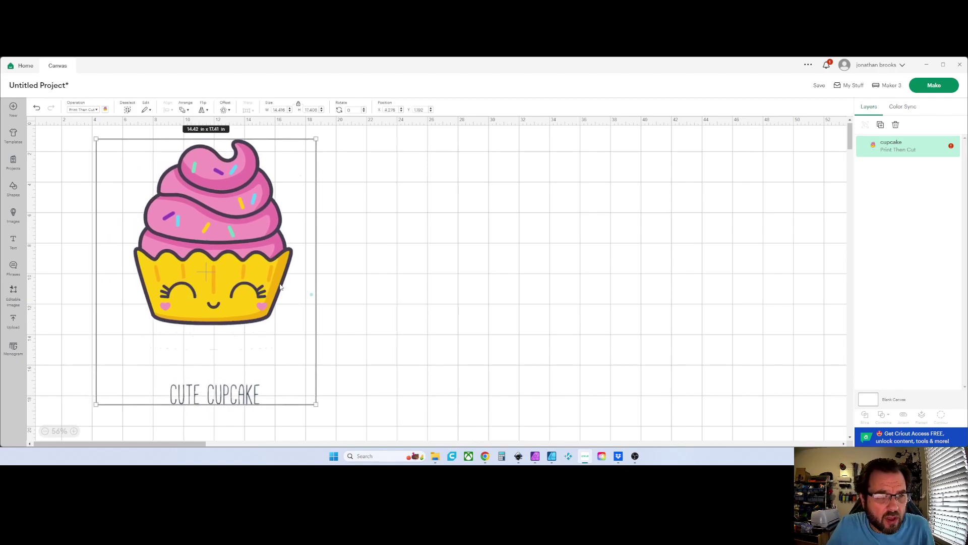
scroll(279, 279, "up", 10)
scroll(279, 279, "up", 5)
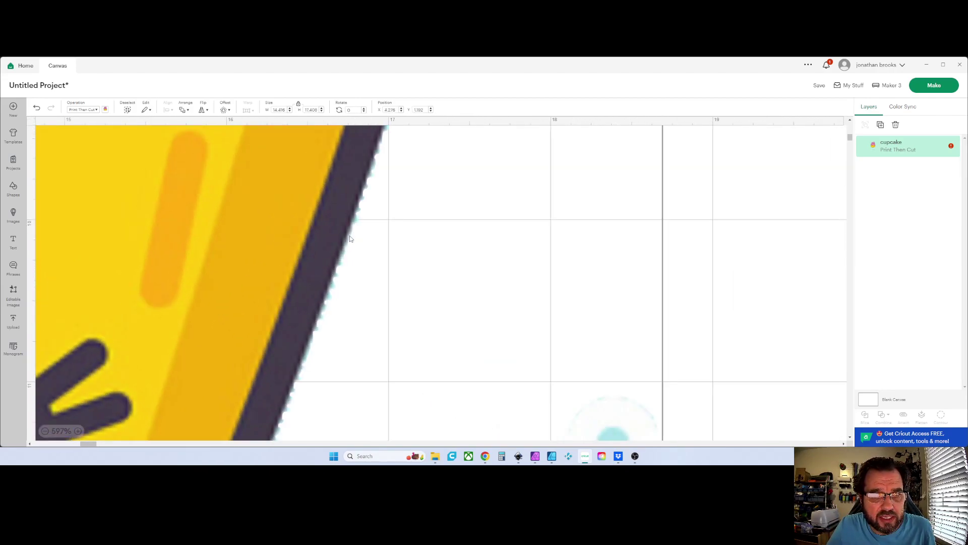
Preview a 0.25 in offset around the cupcake without applying it, and delete the cupcake from the canvas
scroll(341, 256, "down", 12)
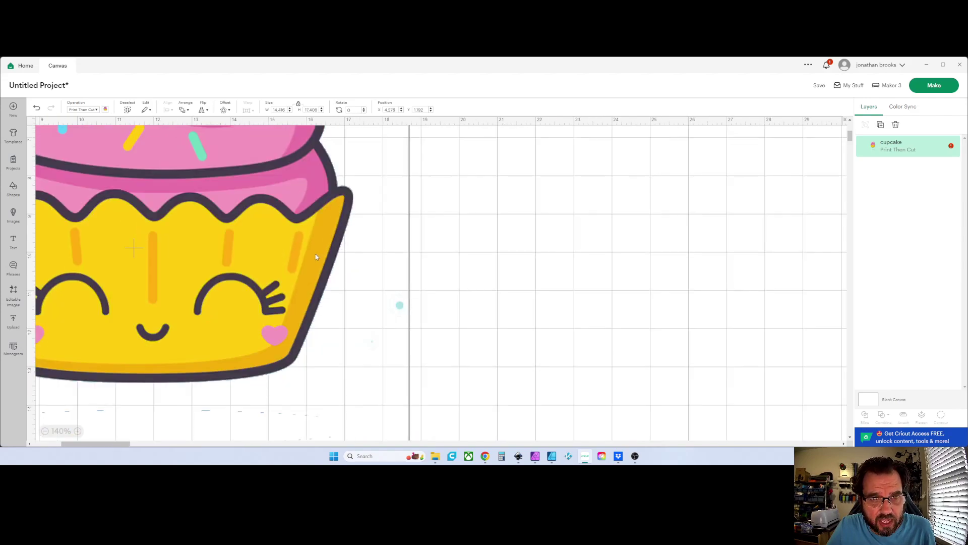
scroll(292, 268, "down", 6)
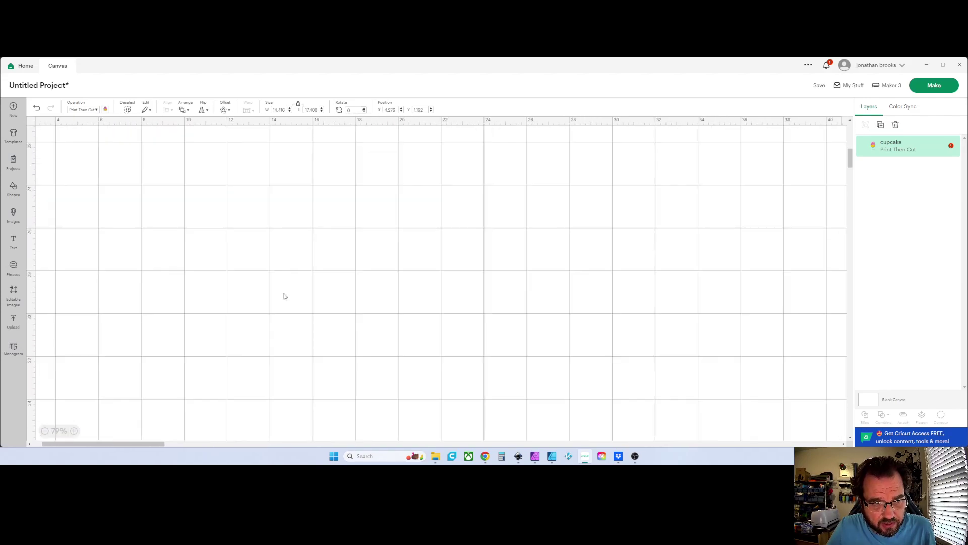
scroll(279, 262, "up", 2)
scroll(238, 267, "down", 8)
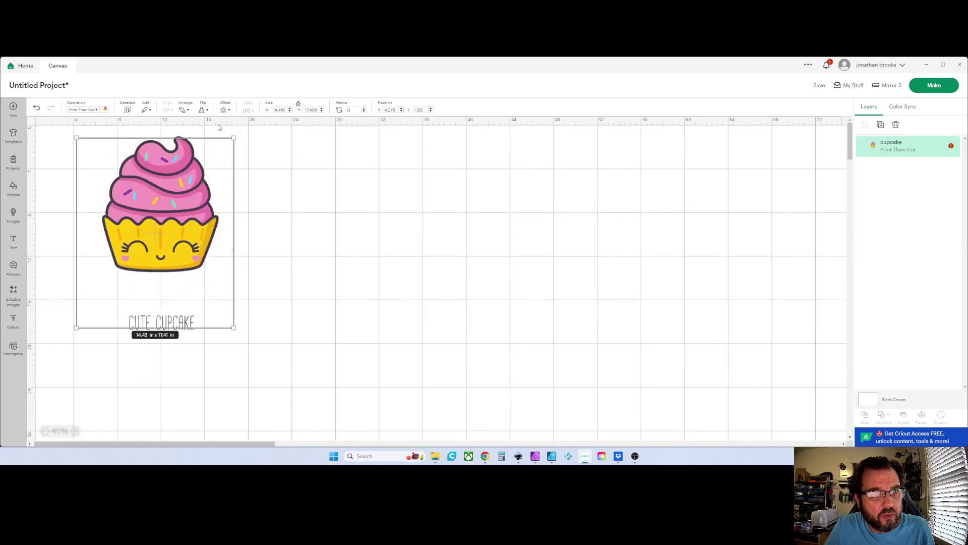
left_click(228, 111)
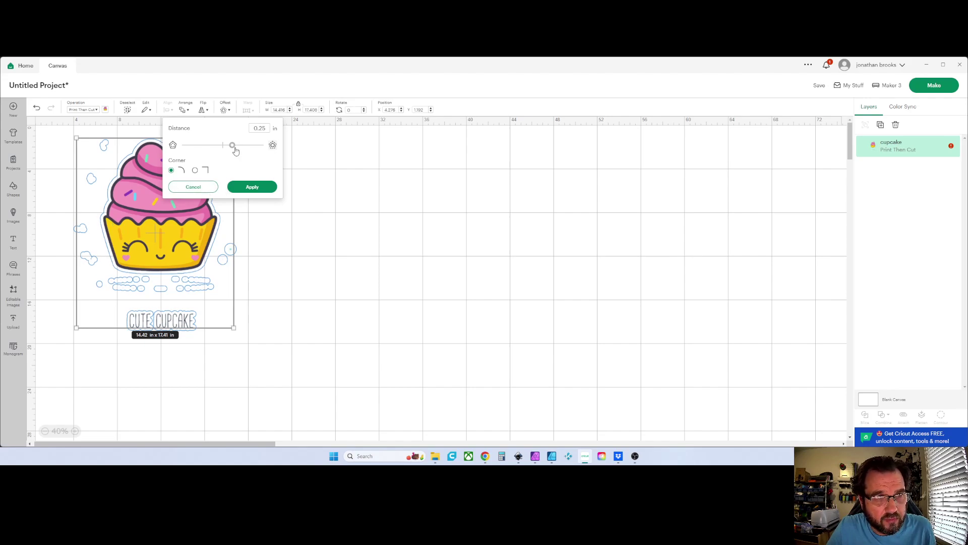
left_click_drag(235, 150, 229, 158)
left_click(206, 192)
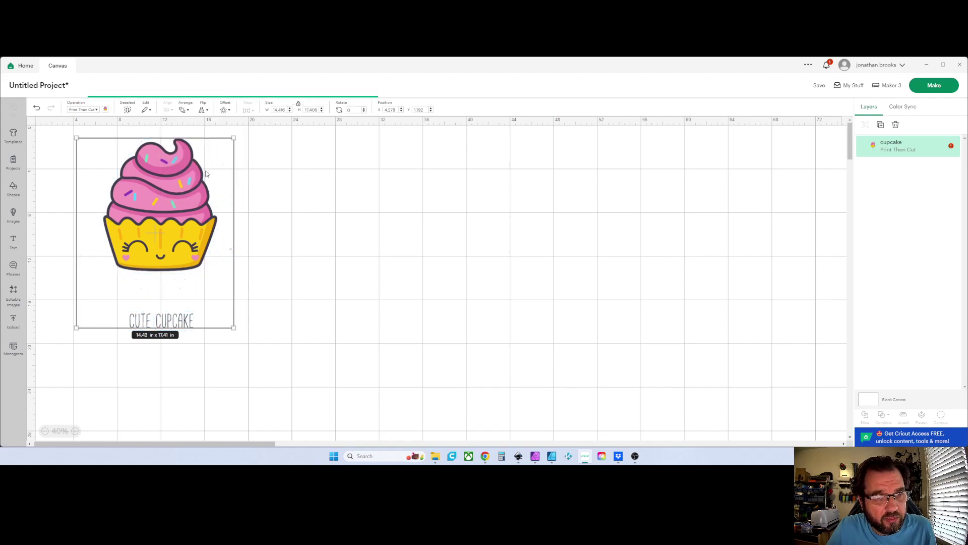
left_click(225, 110)
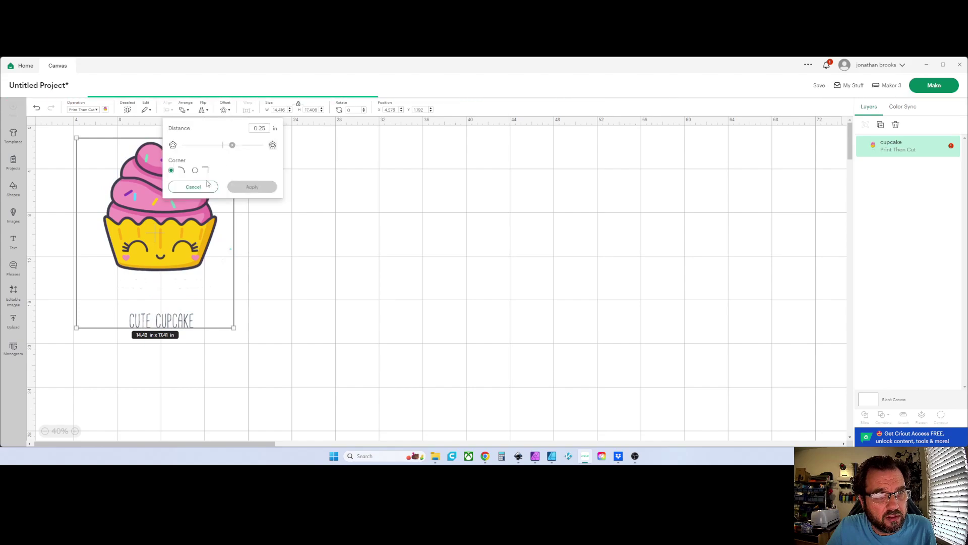
left_click(239, 188)
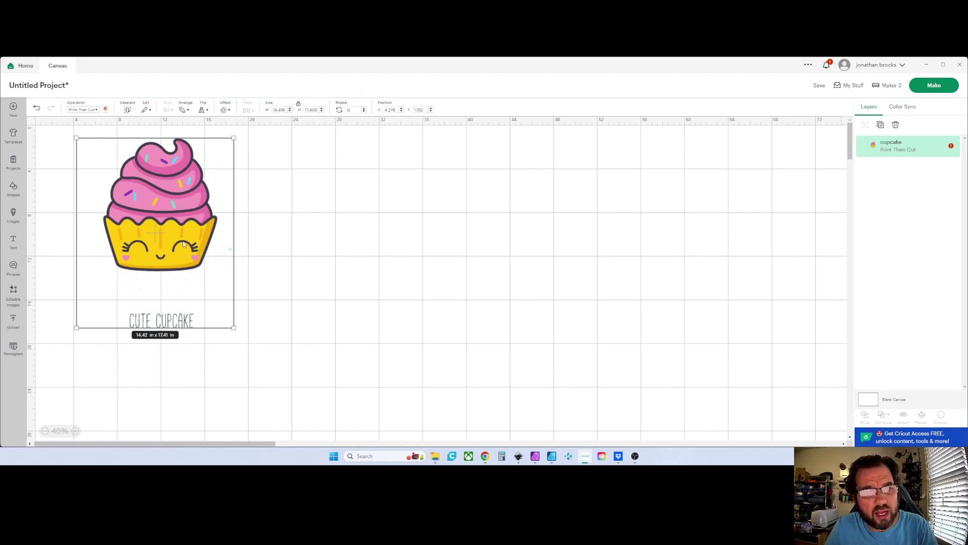
key("Delete")
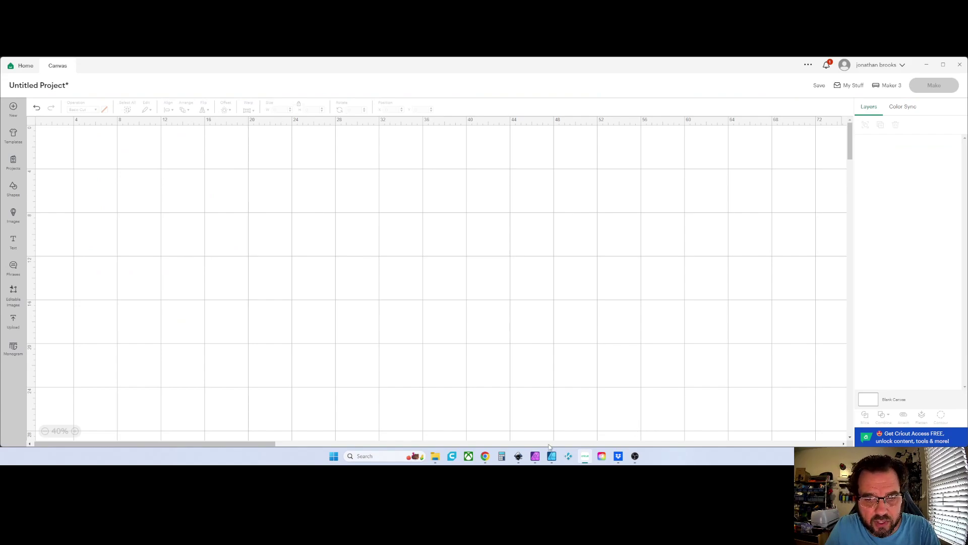
Switch to the Chrome browser and open the Photopea online editor at photopea.com
left_click(485, 458)
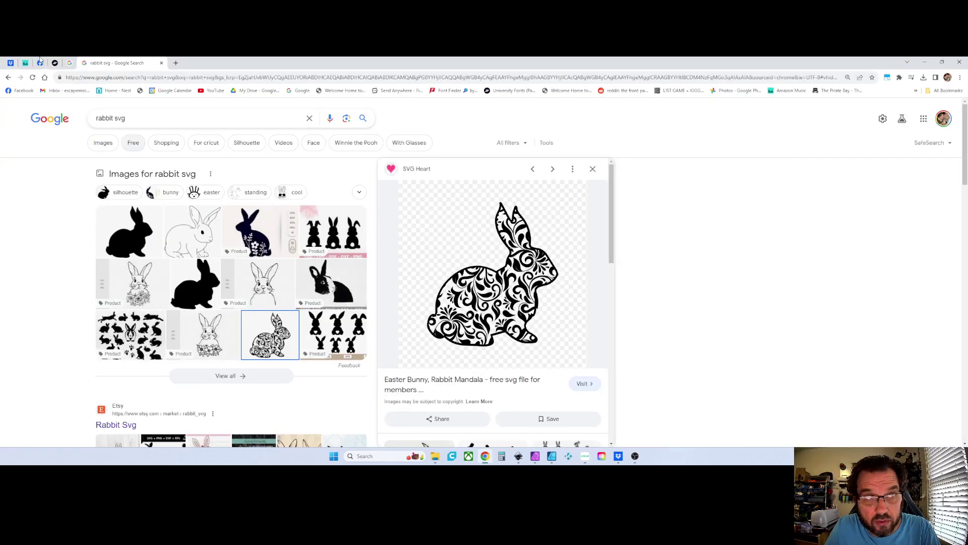
left_click(130, 76)
type("phtopea")
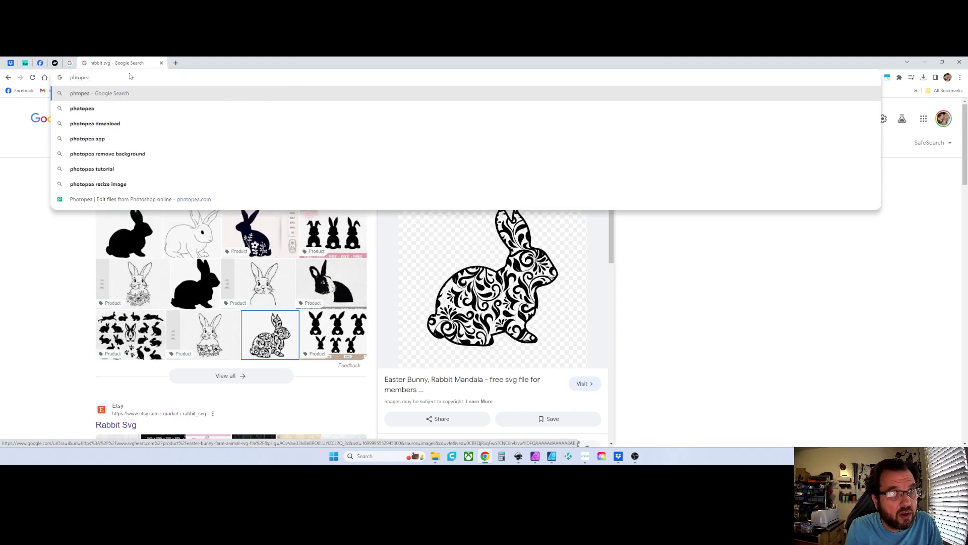
key("BackSpace")
key("BackSpace")
key("BackSpace")
key("BackSpace")
key("BackSpace")
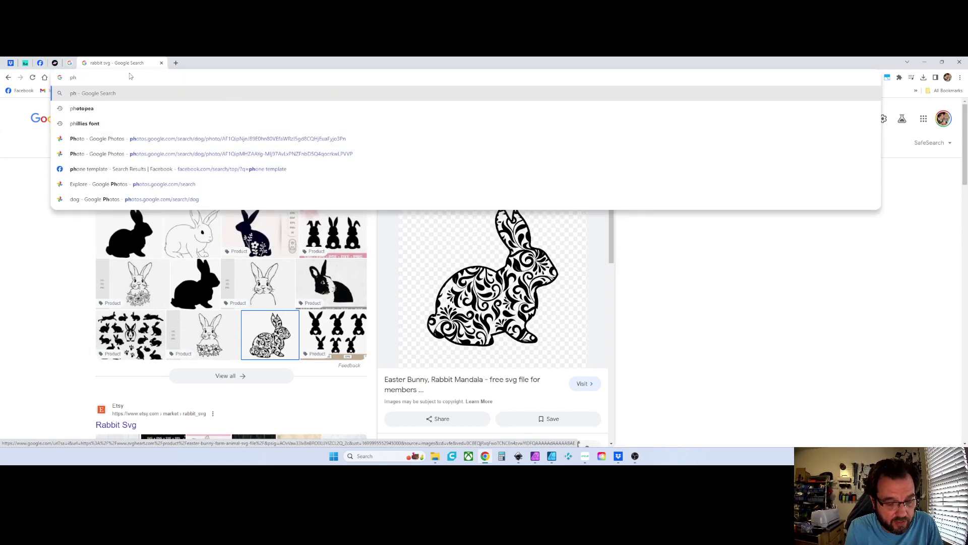
type("oto")
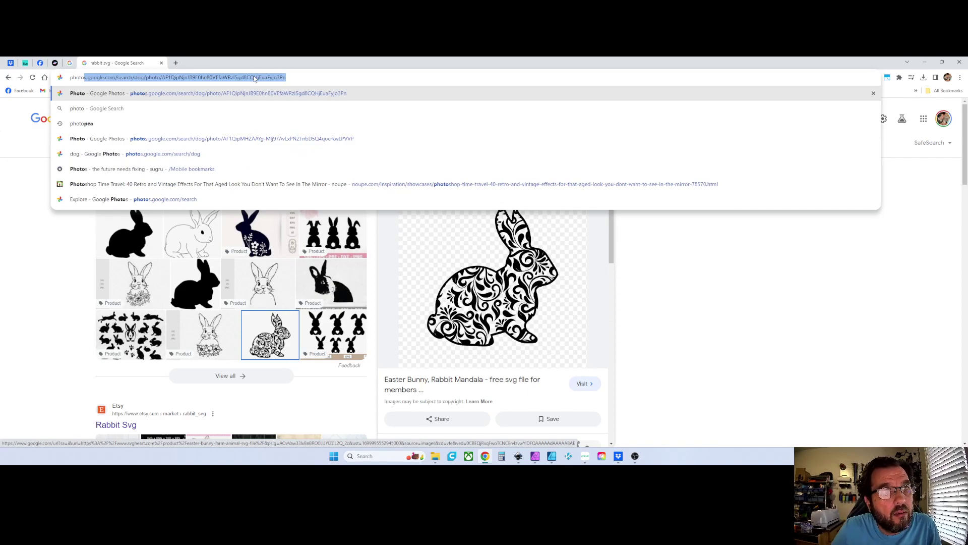
type("pea")
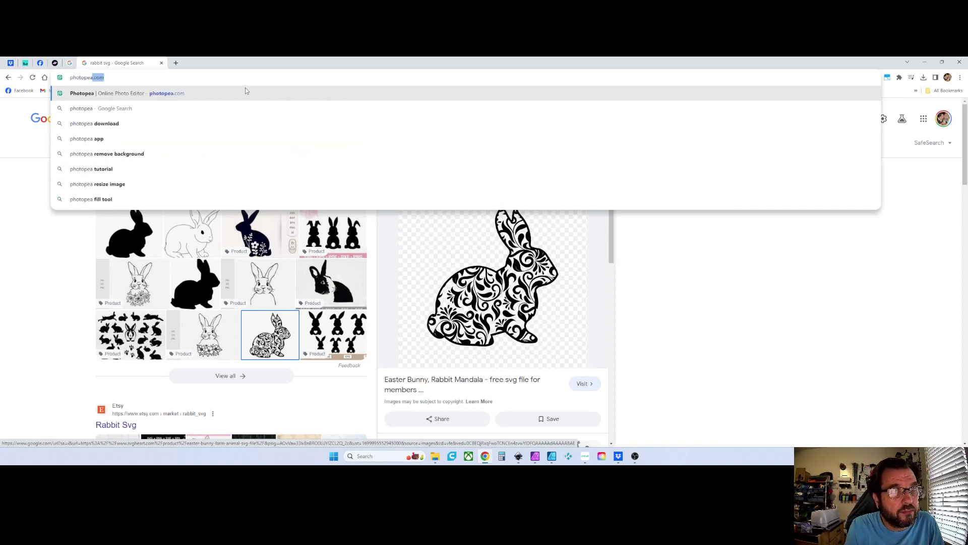
key("Return")
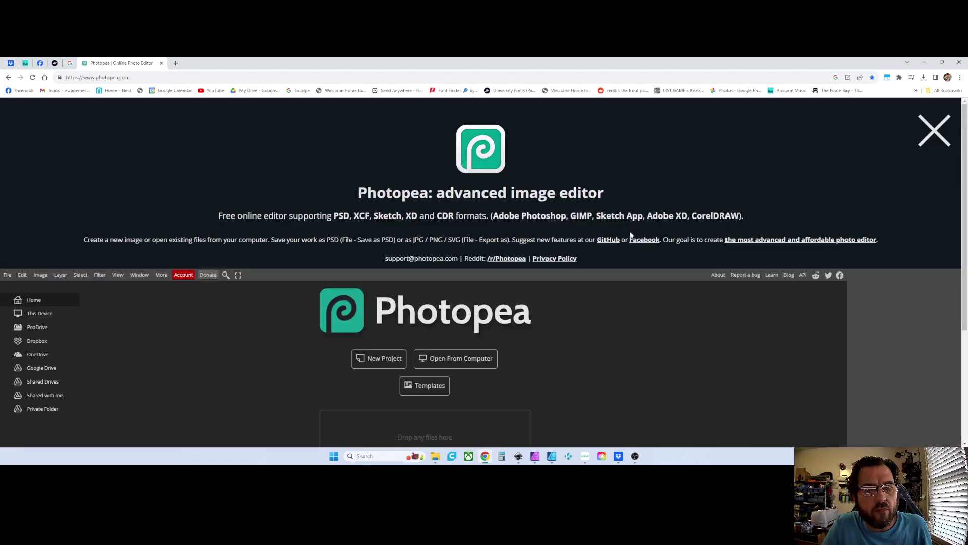
Open the cupcake image from the Downloads folder in Photopea
left_click(437, 363)
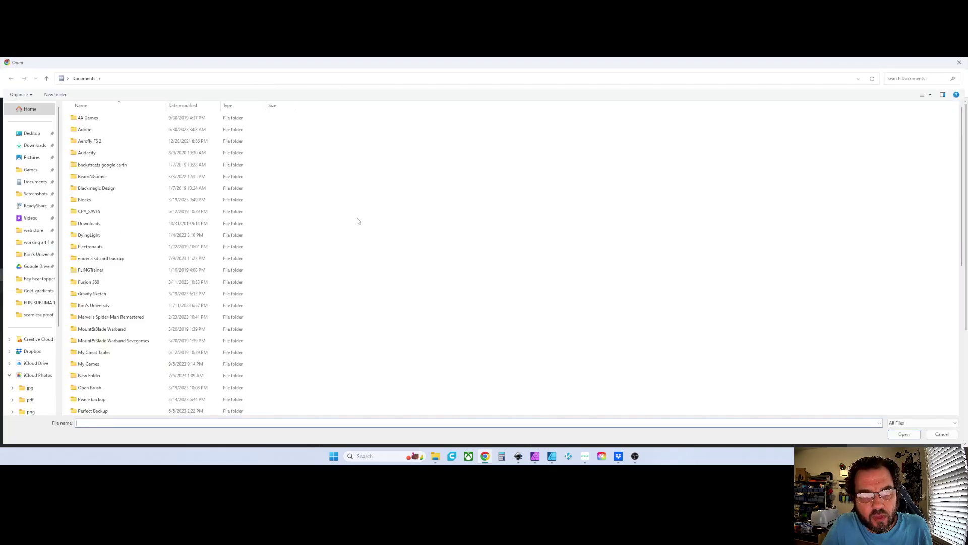
left_click(36, 243)
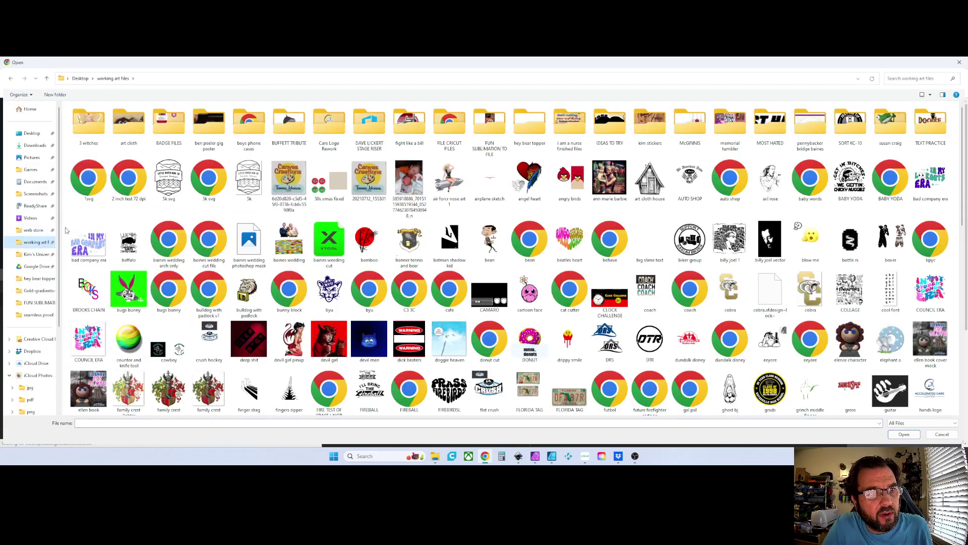
scroll(133, 175, "down", 10)
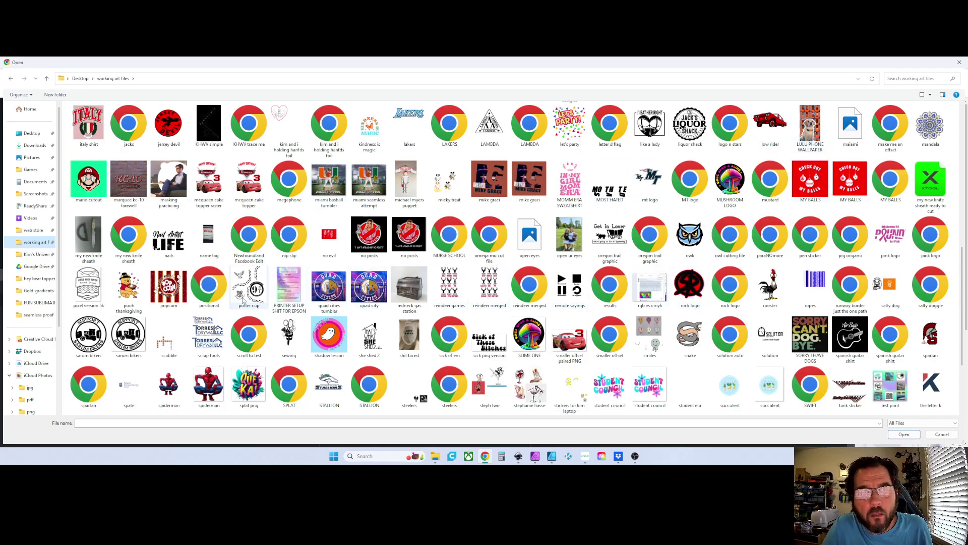
left_click(35, 145)
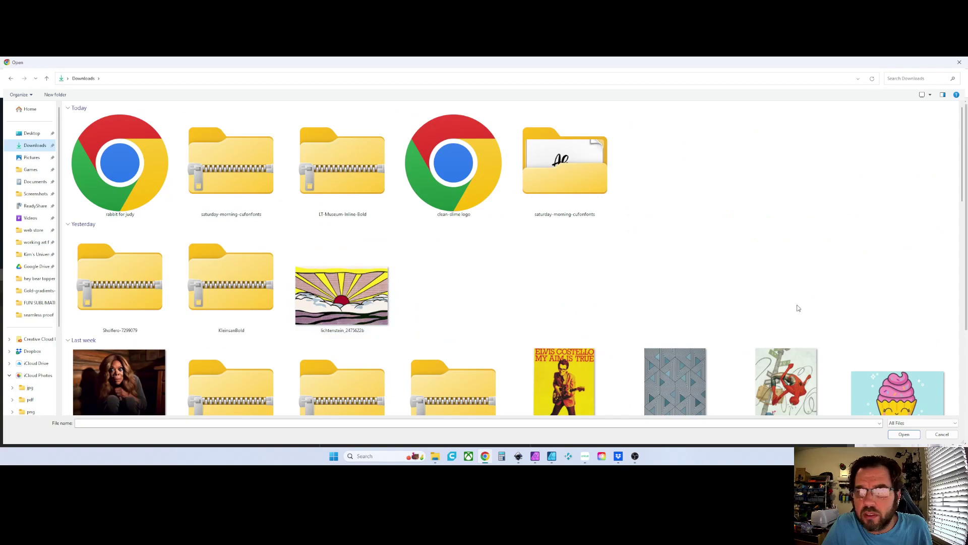
scroll(797, 307, "down", 5)
double_click(899, 166)
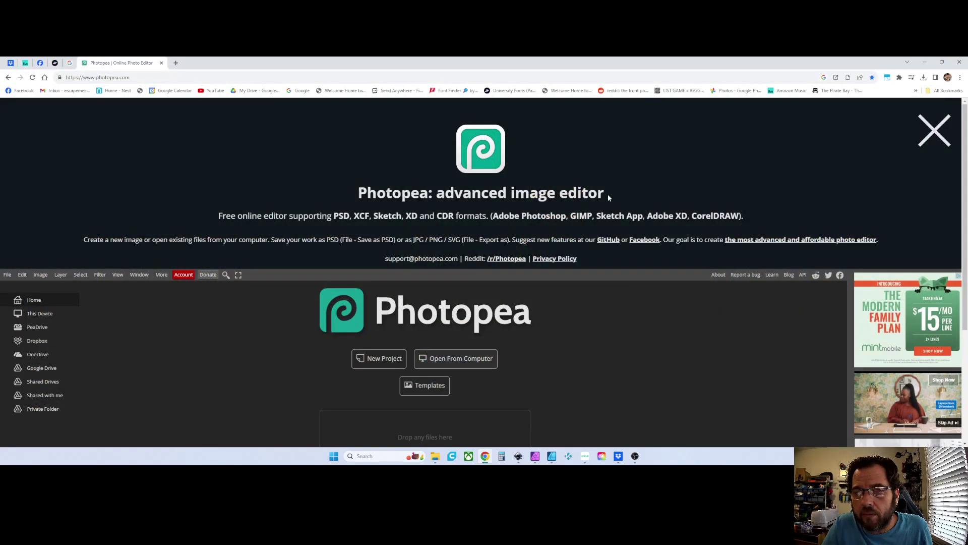
Close the introductory banner above the editor so the workspace fills the page
scroll(309, 299, "down", 1)
scroll(314, 289, "down", 4)
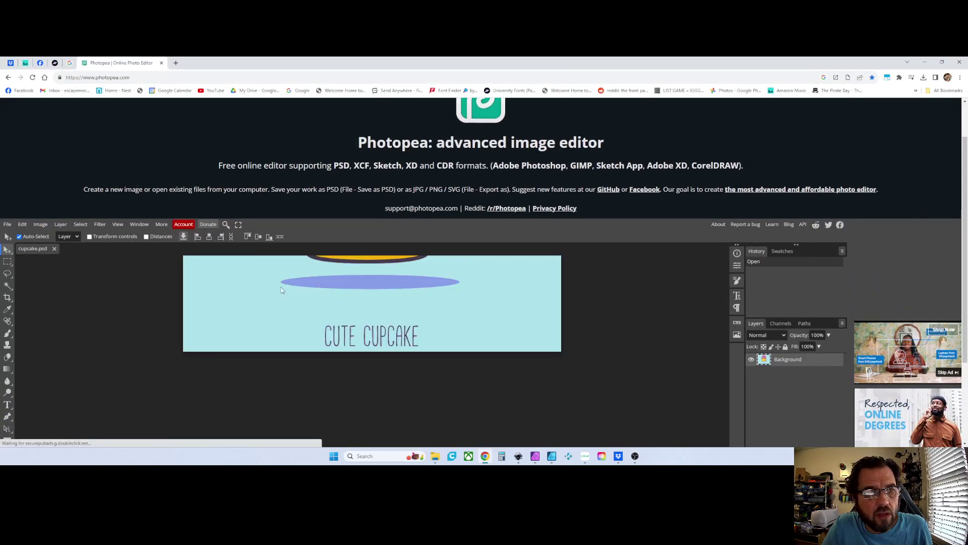
scroll(303, 289, "up", 3)
scroll(694, 295, "down", 1)
scroll(910, 260, "up", 1)
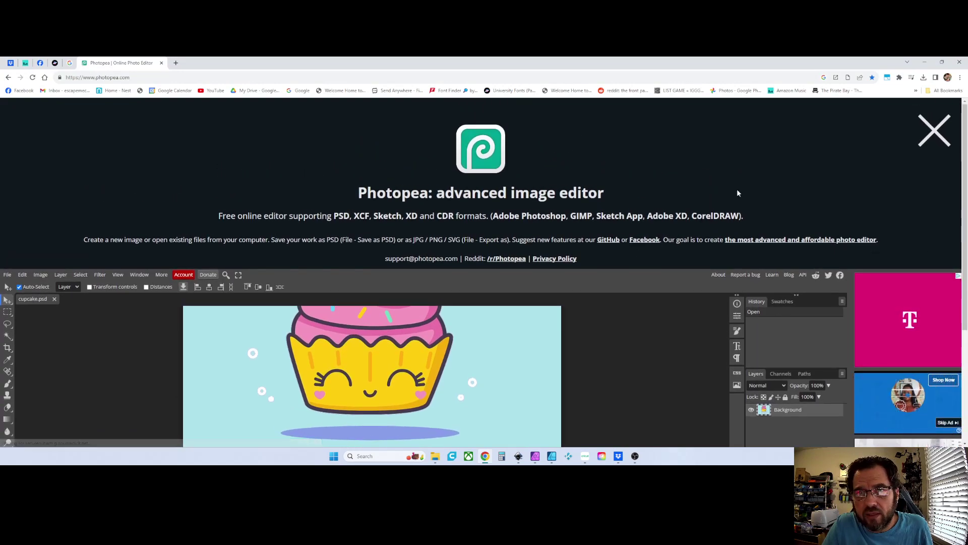
left_click(928, 125)
scroll(323, 236, "up", 2)
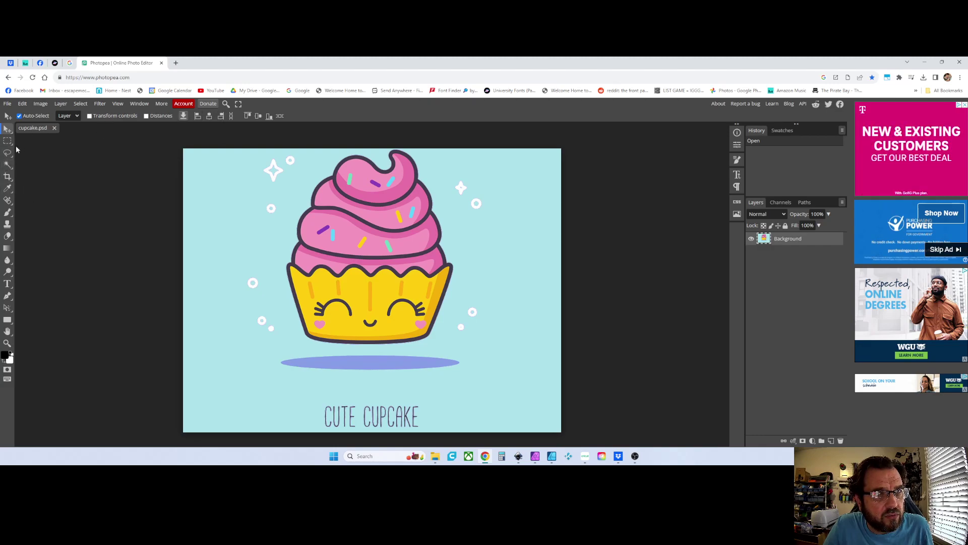
Select the cupcake with the Magic Wand's Select Subject option, invert the selection, and delete the background
left_click(7, 165)
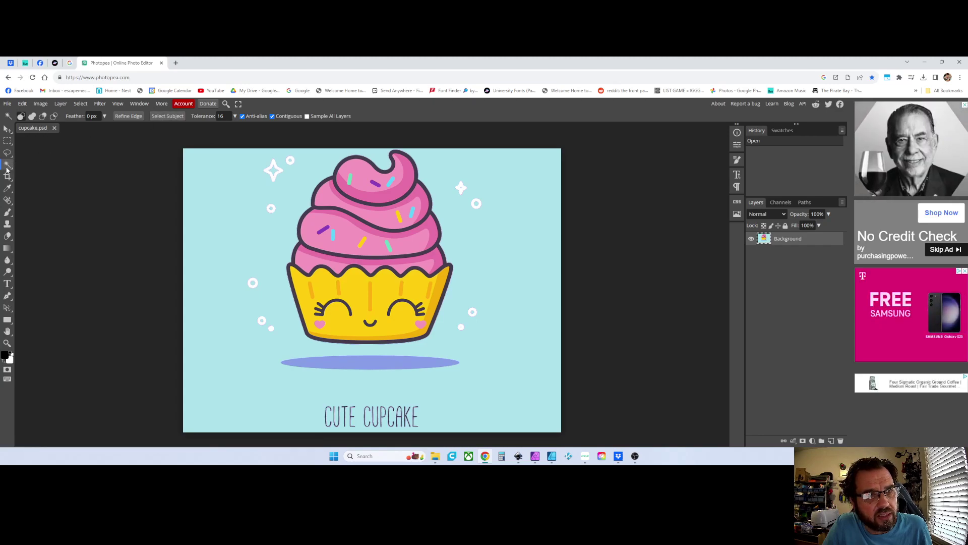
left_click(168, 116)
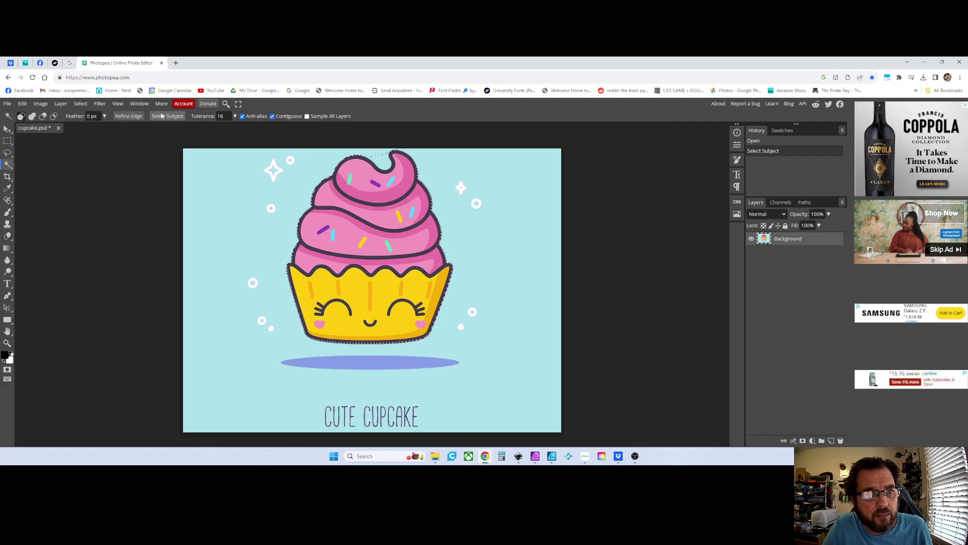
left_click(85, 108)
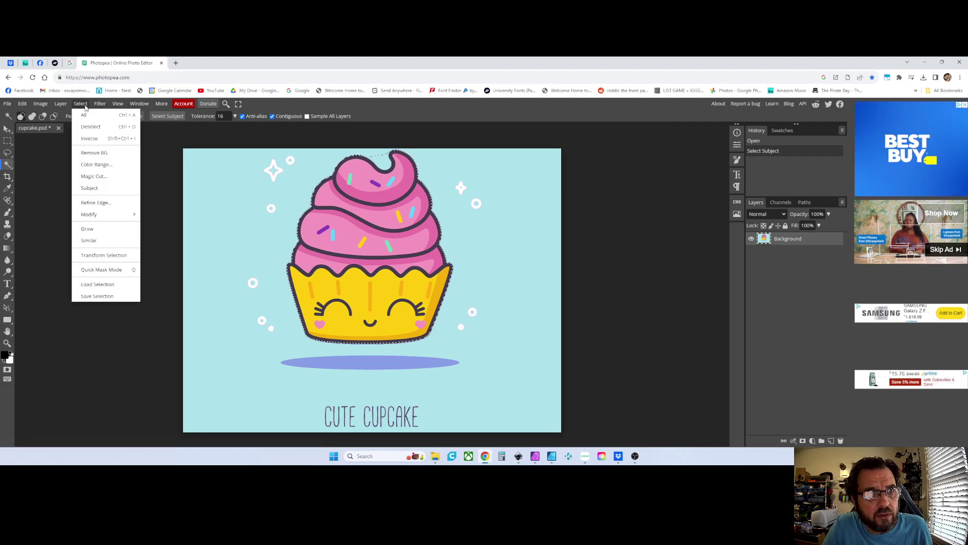
left_click(83, 145)
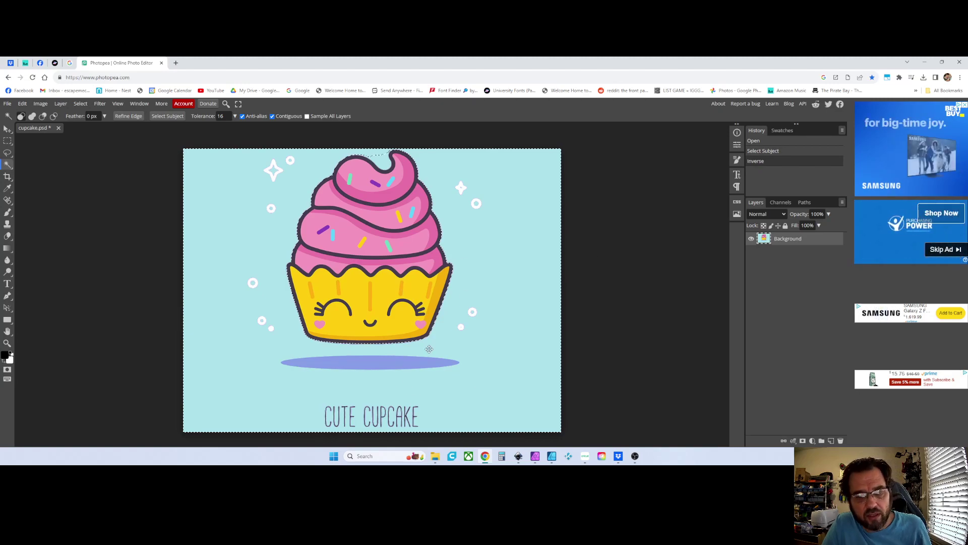
key("Delete")
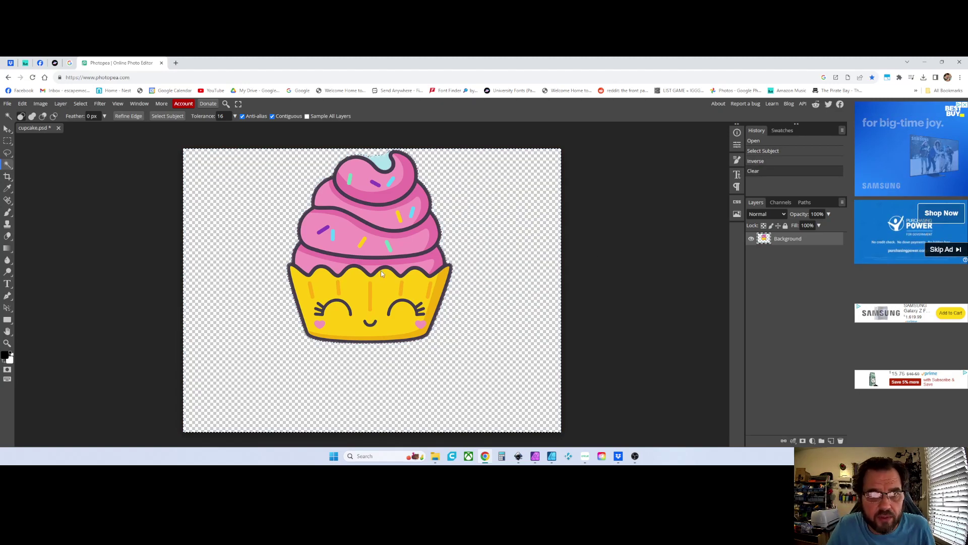
Select the light blue patch left between the frosting swirls with the Magic Wand and delete it
scroll(414, 323, "up", 2)
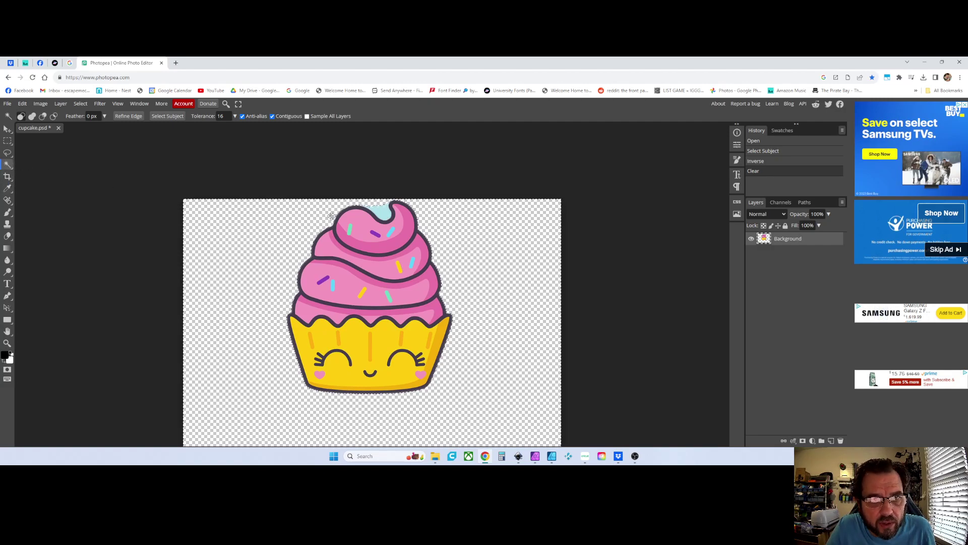
left_click(383, 214)
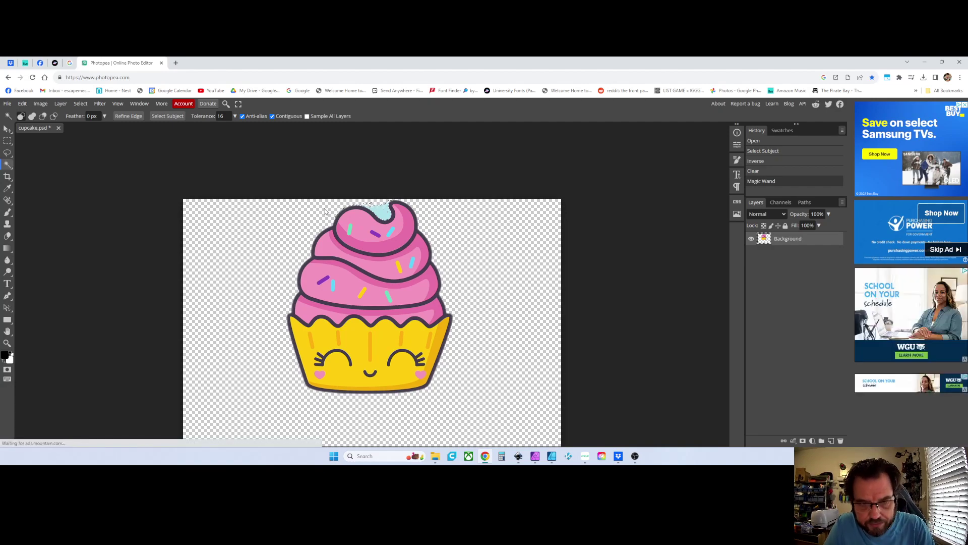
key("Delete")
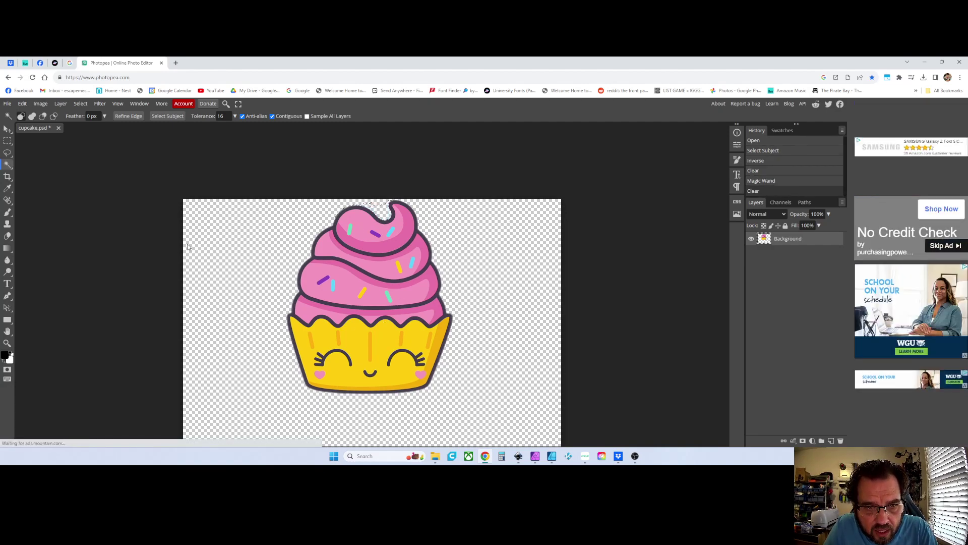
Move the cupcake down from the upper edge toward the middle of the transparent canvas and clear the selection
left_click(8, 129)
left_click_drag(338, 279, 347, 341)
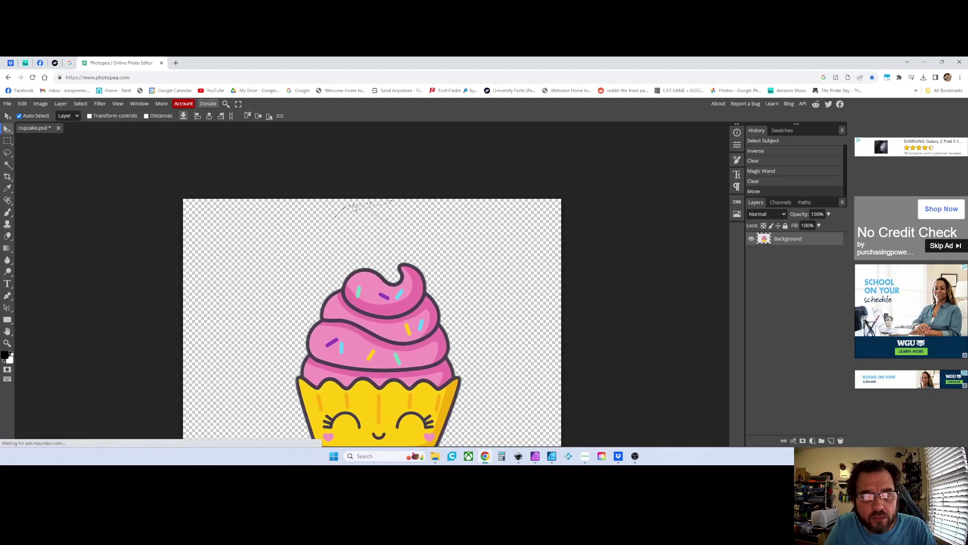
key("ctrl+d")
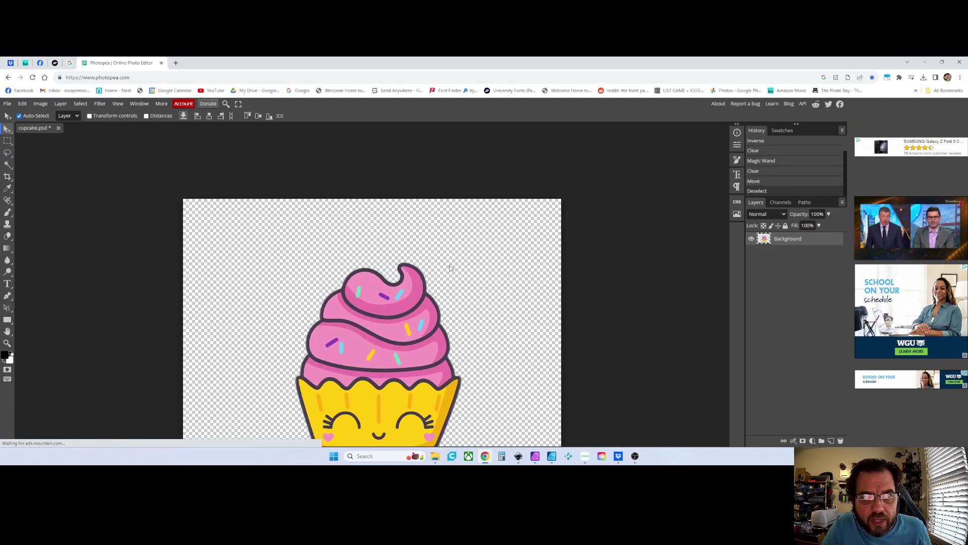
scroll(457, 275, "down", 4)
scroll(459, 277, "up", 2)
mouse_move(419, 281)
left_mouse_down()
mouse_move(413, 292)
mouse_move(425, 276)
left_mouse_up()
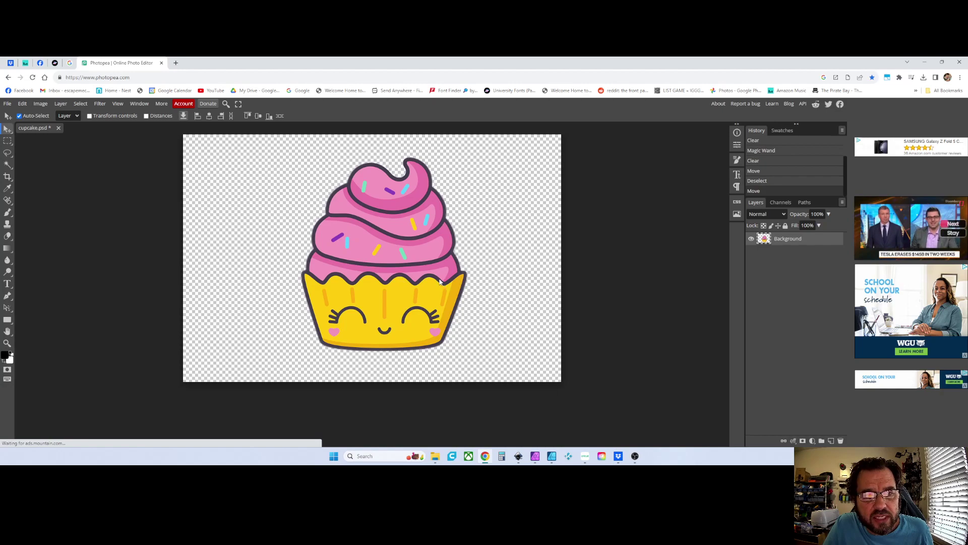
left_click_drag(421, 262, 414, 269)
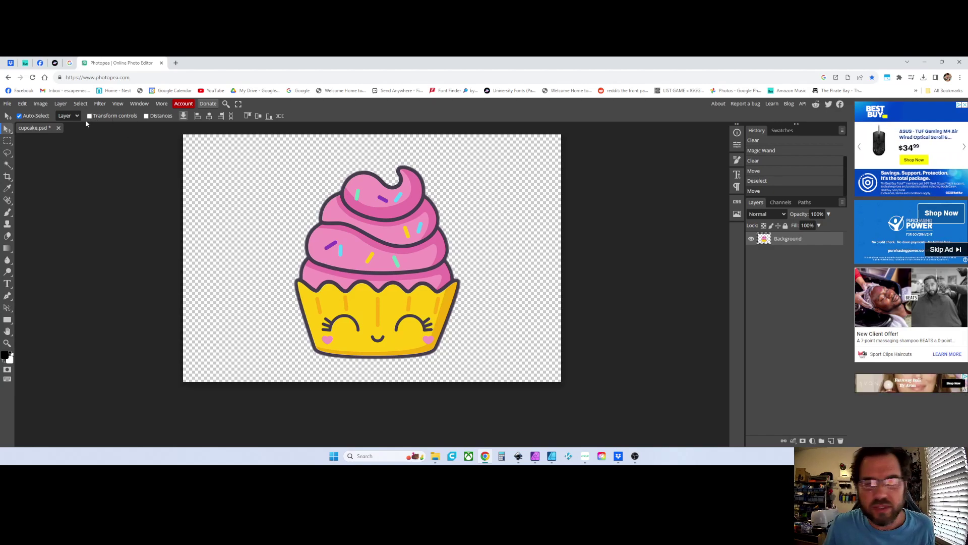
left_click_drag(370, 243, 386, 242)
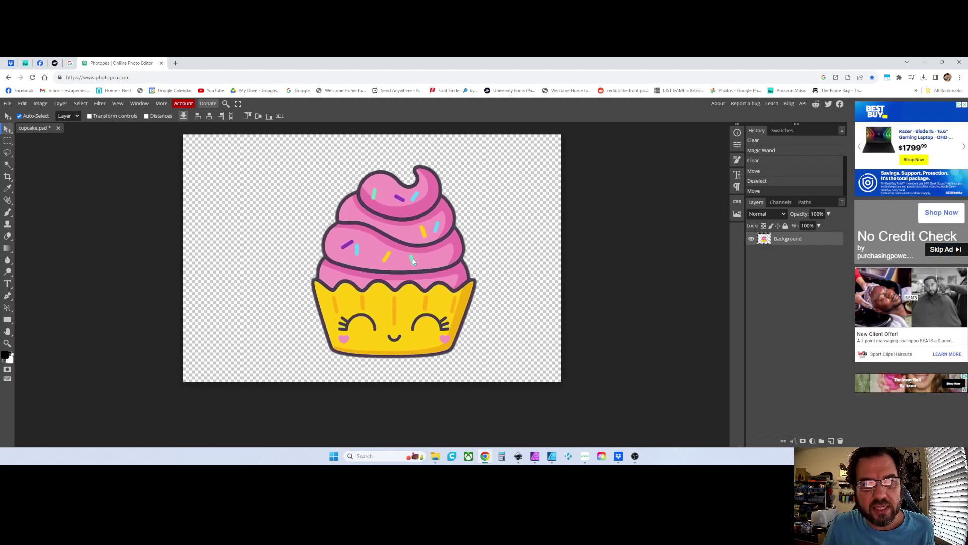
Export the cut-out cupcake from Photopea as a 1000 by 750 px PNG at 100% quality
left_click(7, 104)
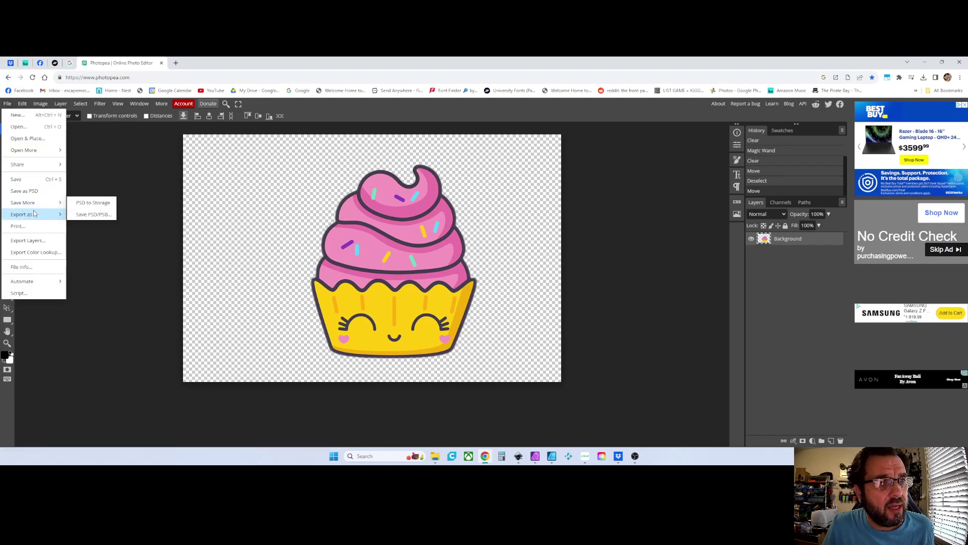
mouse_move(33, 214)
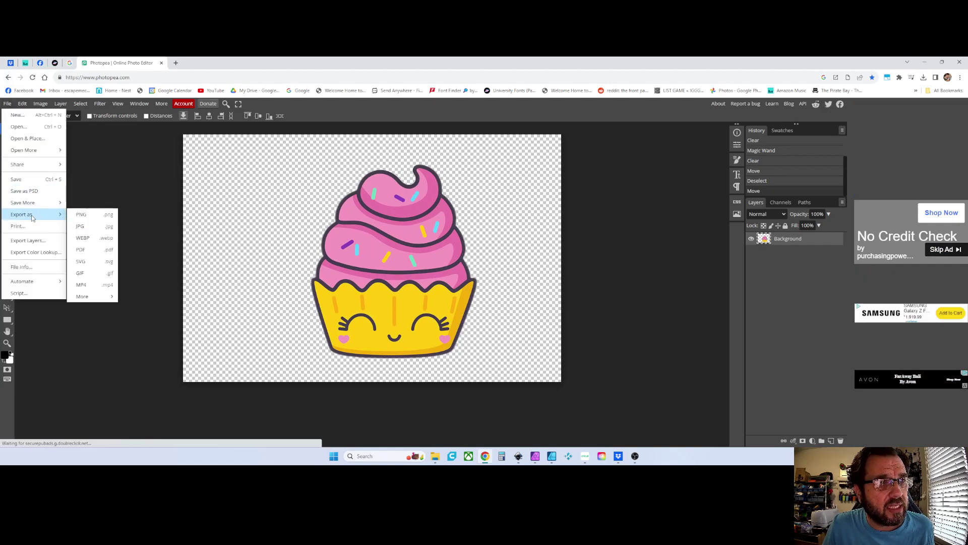
left_click(87, 215)
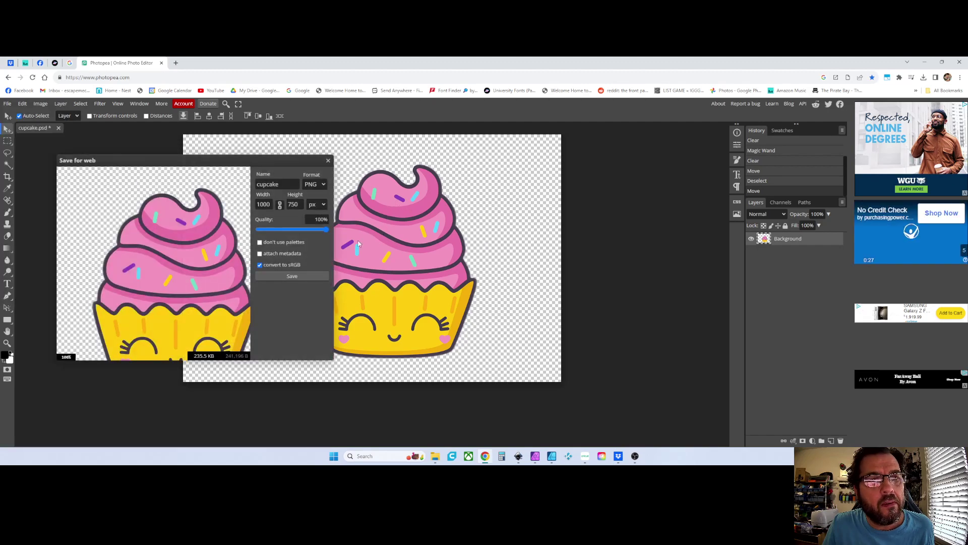
left_click(302, 276)
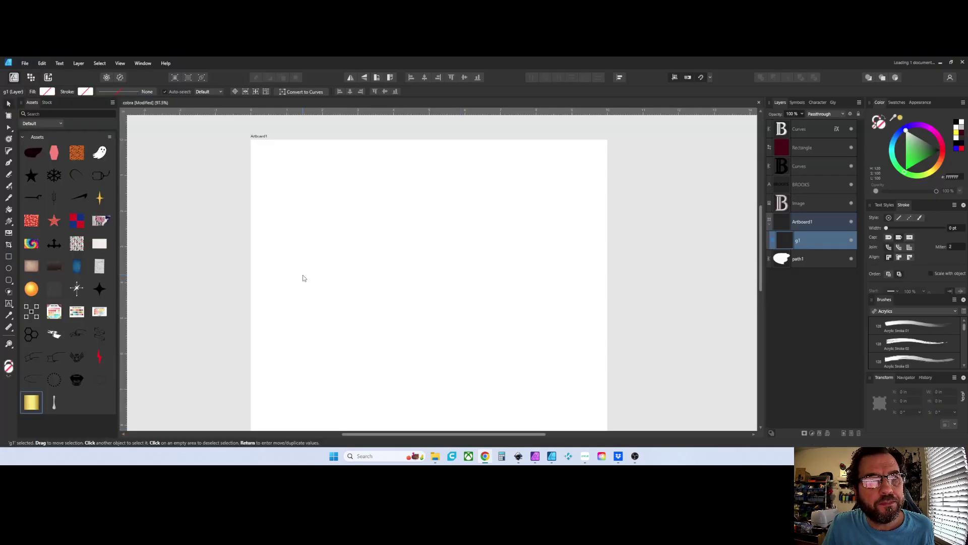
left_click(25, 63)
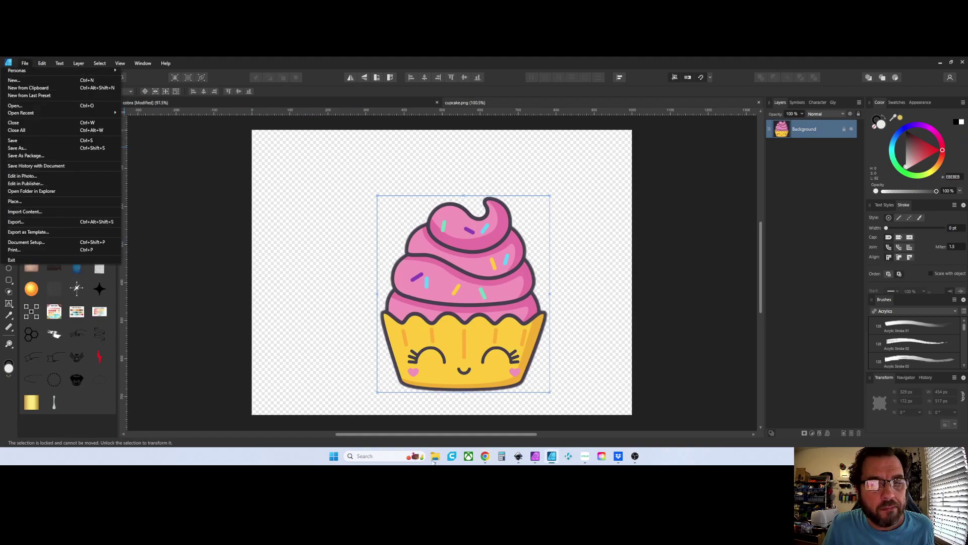
Return to Photopea in the browser and export the cupcake as a PNG once more, keeping the name and 1000 by 750 px size
left_click(485, 456)
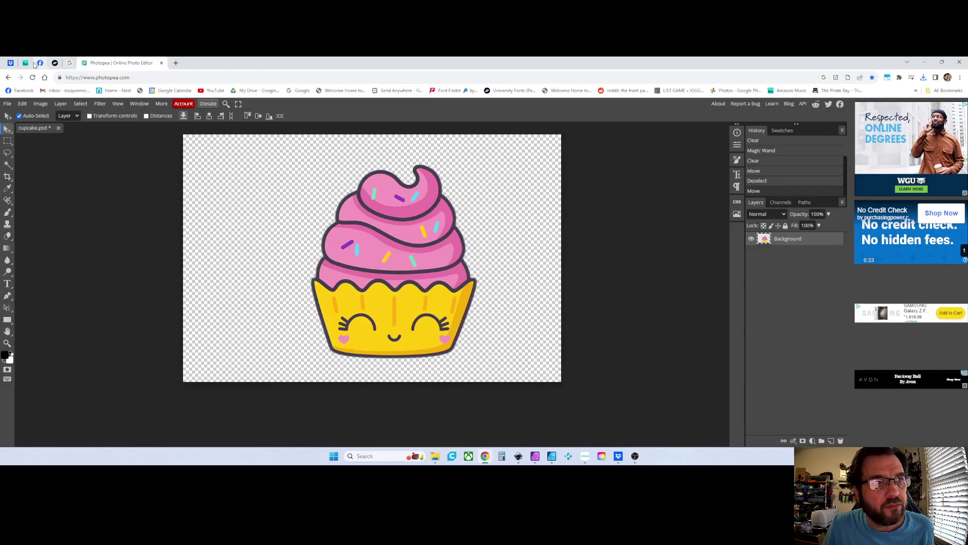
left_click(7, 104)
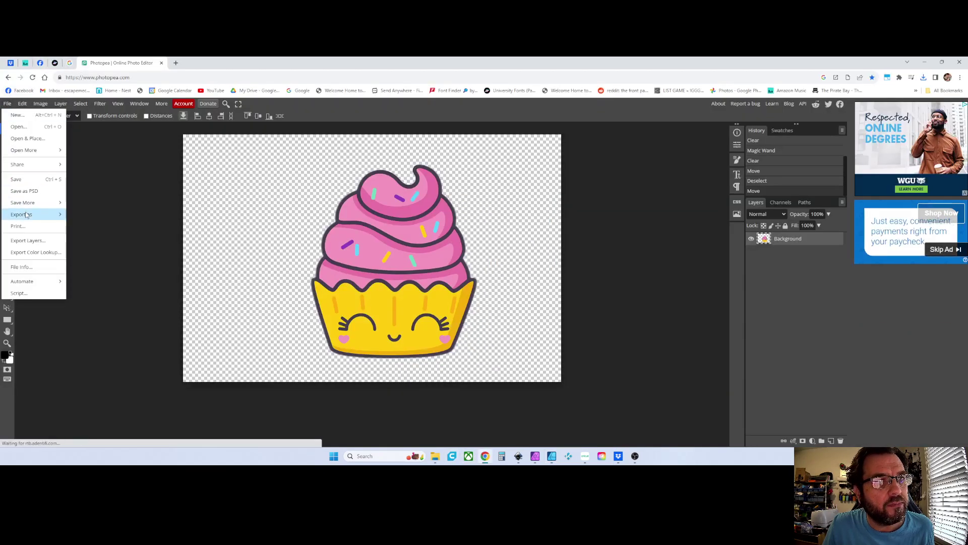
mouse_move(46, 214)
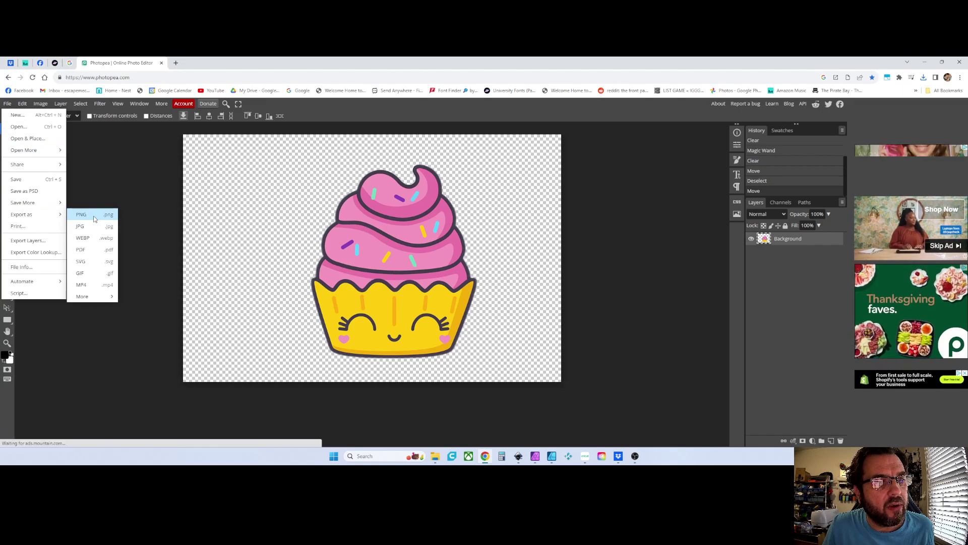
left_click(94, 217)
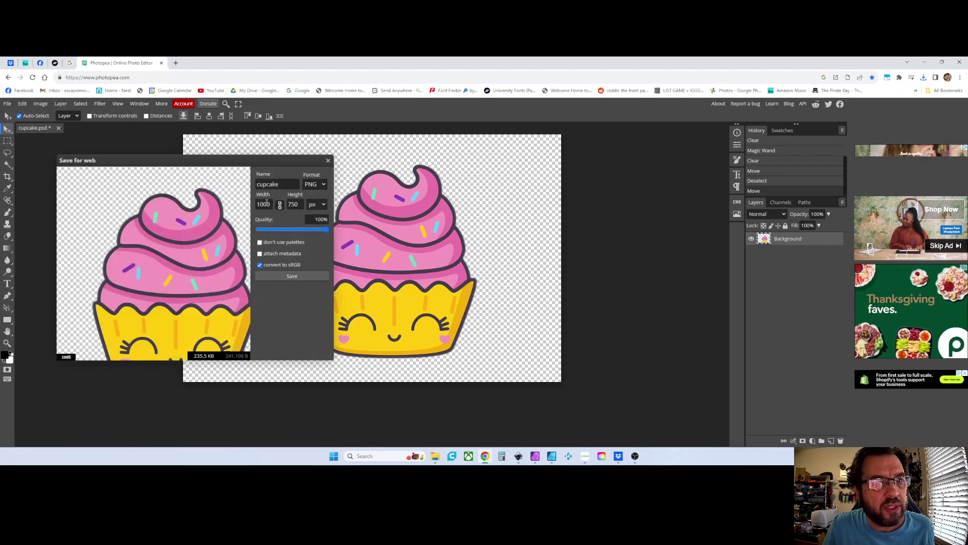
left_click(291, 277)
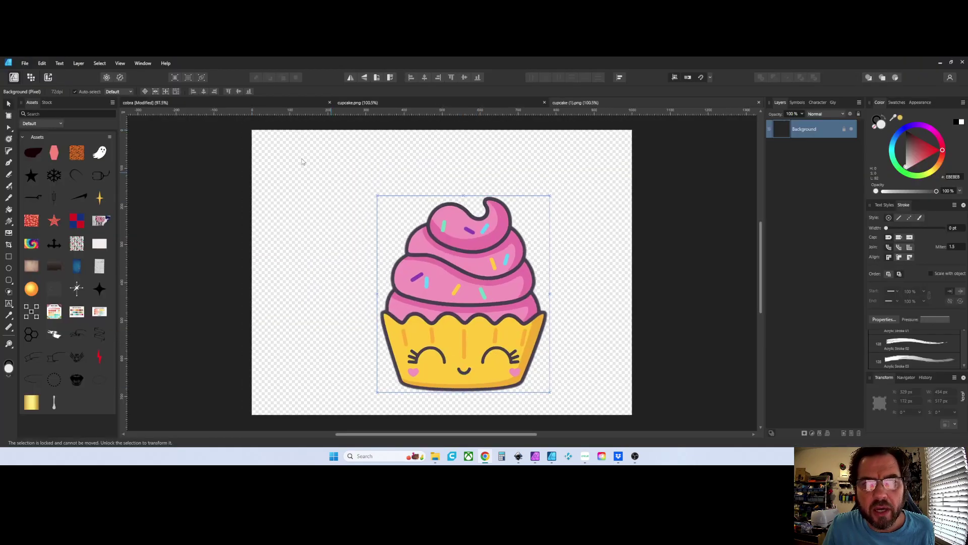
Switch to File Explorer and look up the exported cupcake (1) PNG in the Downloads folder
left_click_drag(461, 295, 447, 276)
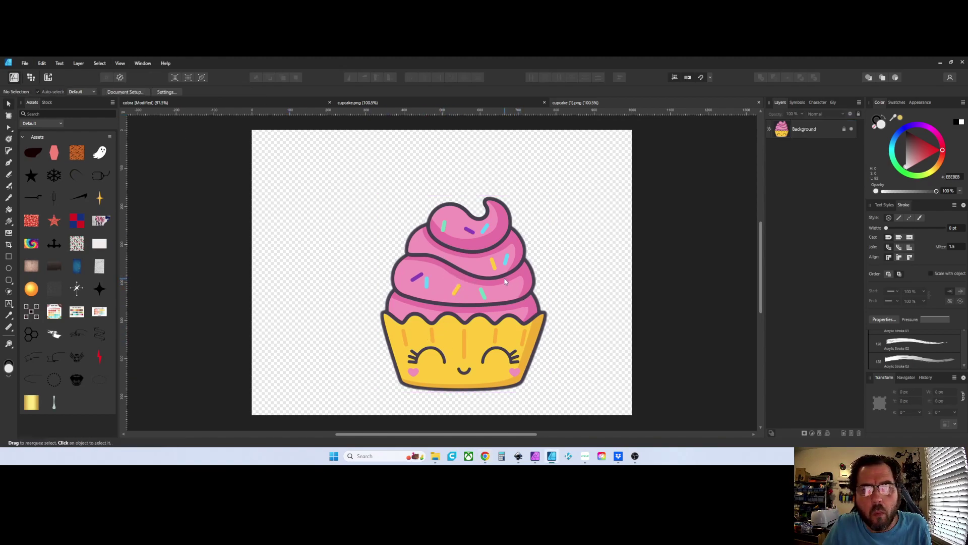
left_click(437, 456)
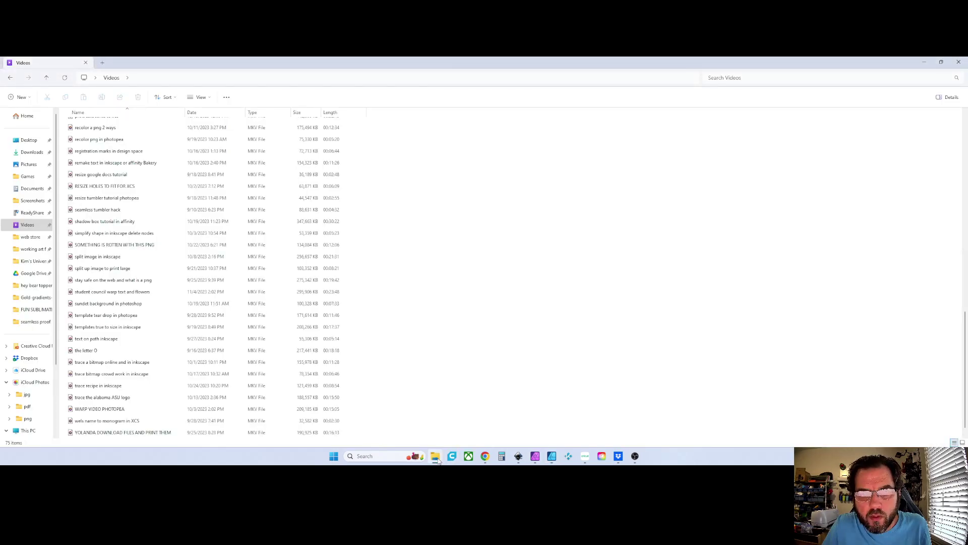
left_click(31, 152)
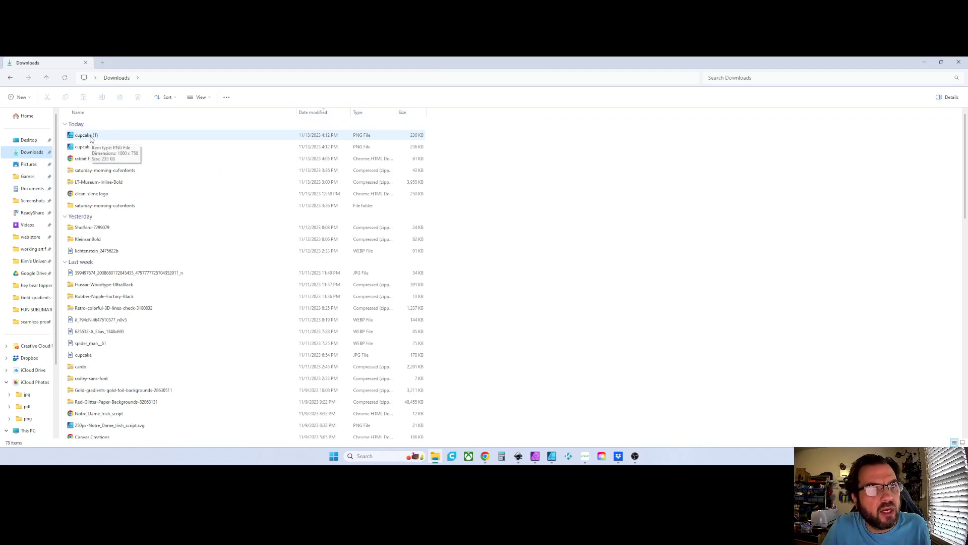
left_click(86, 138)
right_click(87, 138)
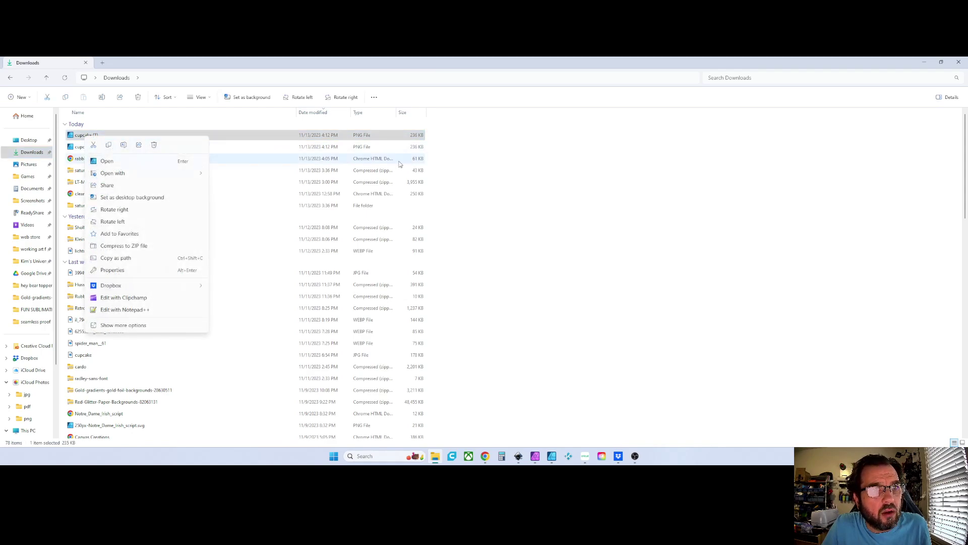
left_click(448, 157)
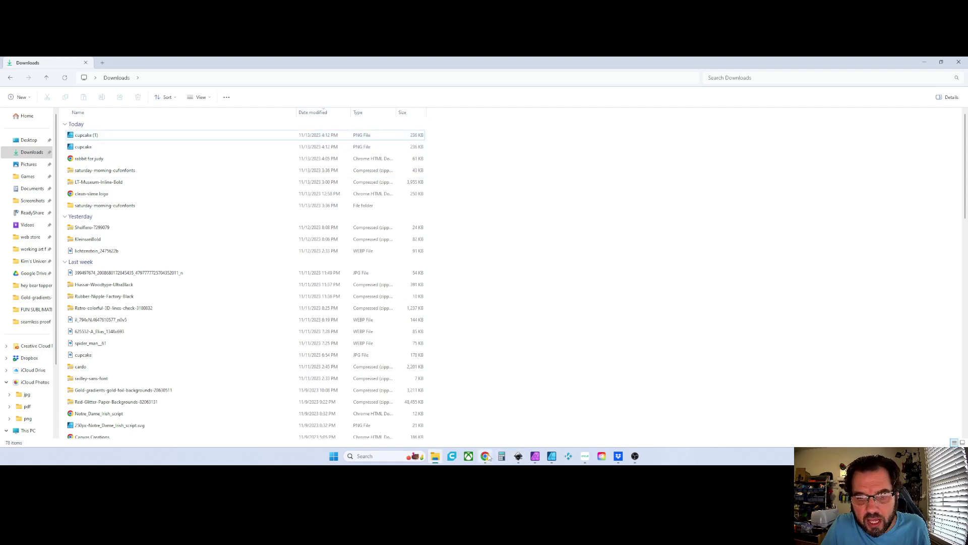
Switch to Cricut Design Space and load the cupcake (1) PNG from Downloads as a new image upload
left_click(585, 456)
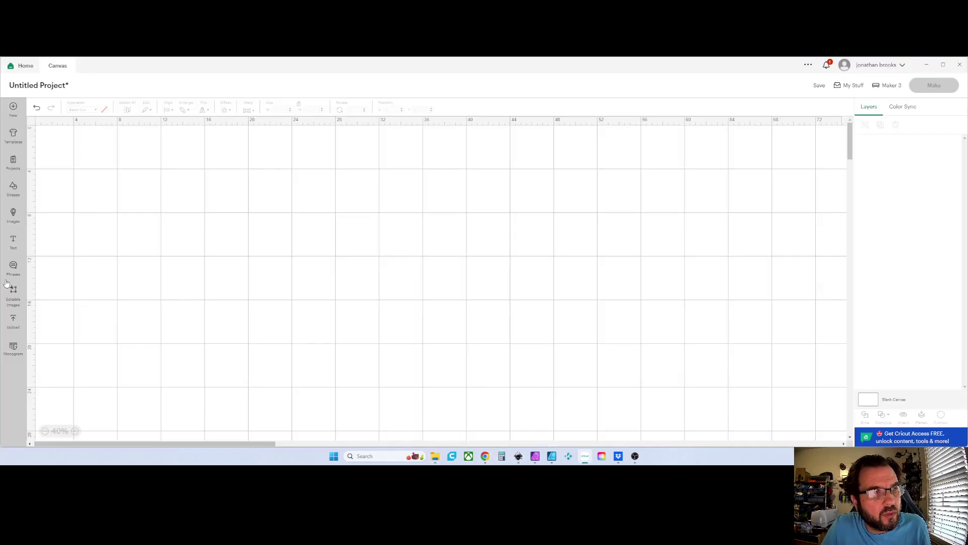
left_click(14, 319)
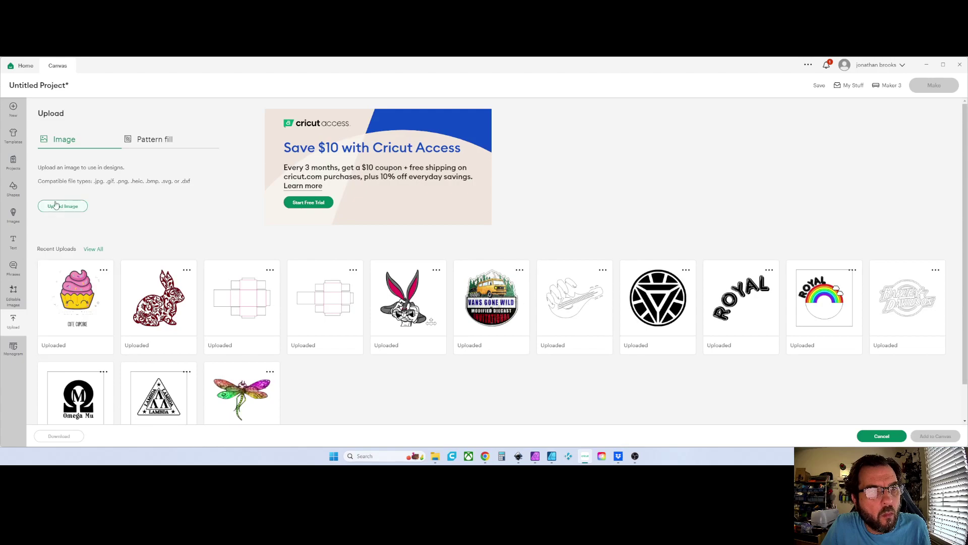
left_click(57, 206)
left_click(520, 243)
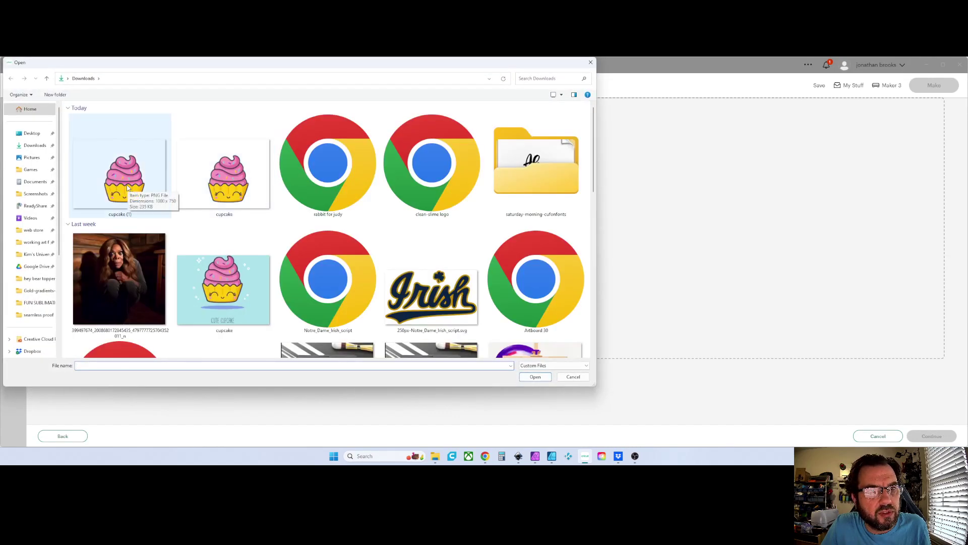
double_click(128, 188)
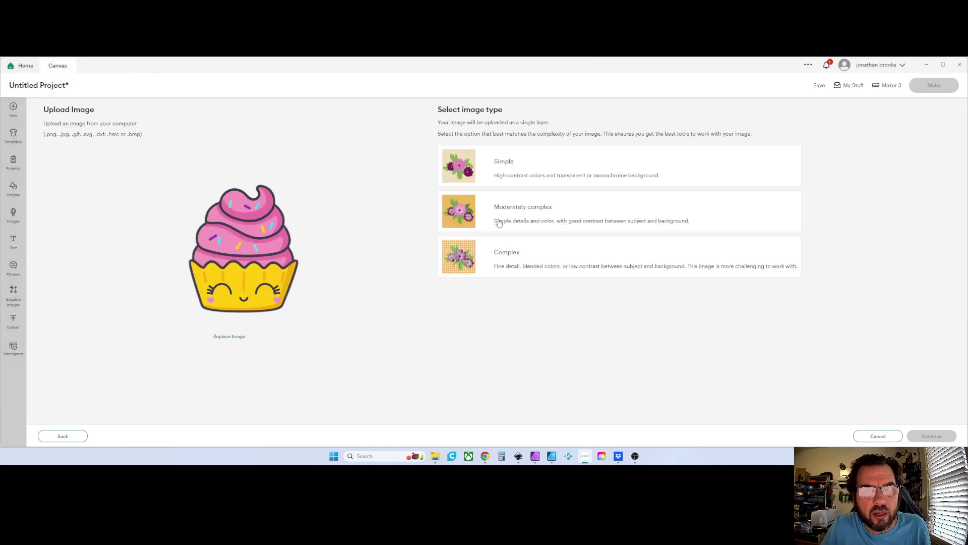
Set the image type to Complex, accept the image without background edits, and upload it as a Print Then Cut image
left_click(520, 260)
left_click(932, 436)
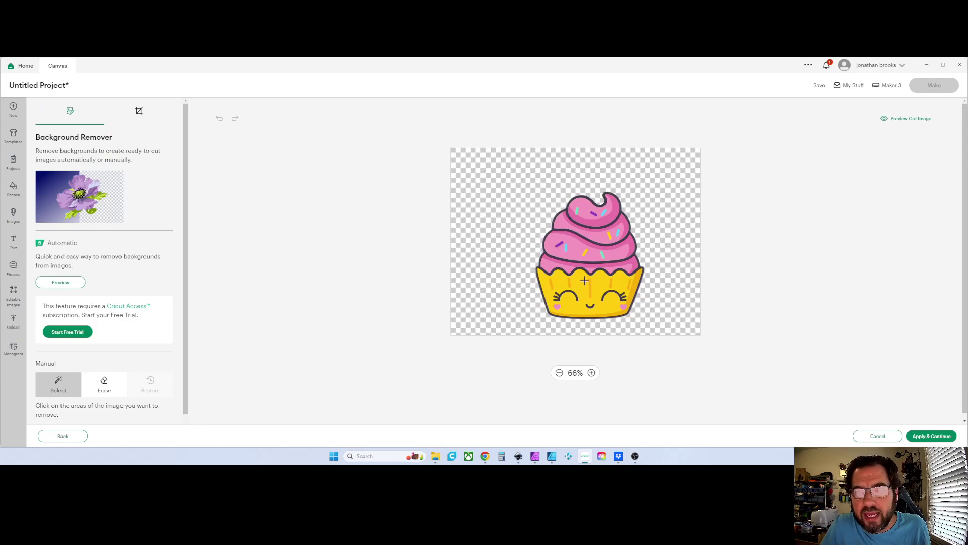
left_click(937, 436)
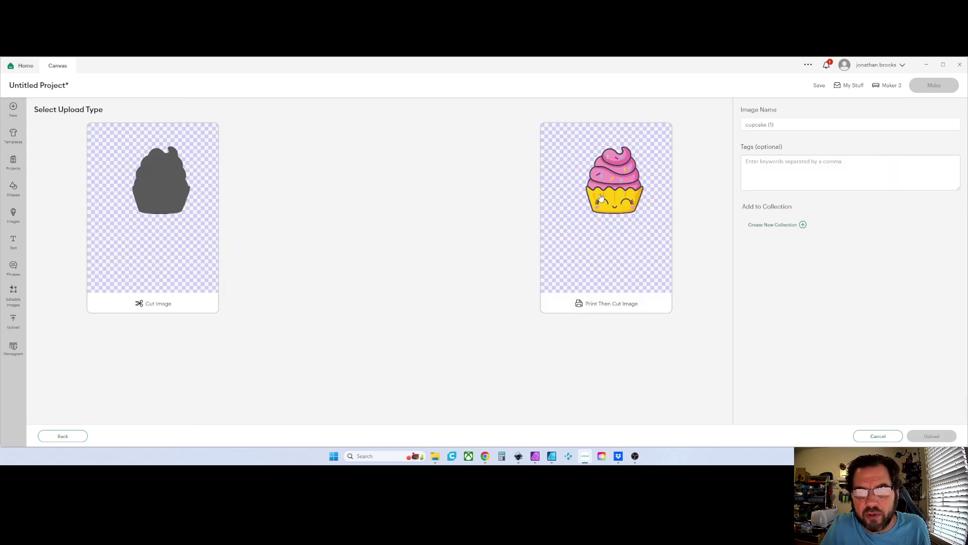
left_click(612, 190)
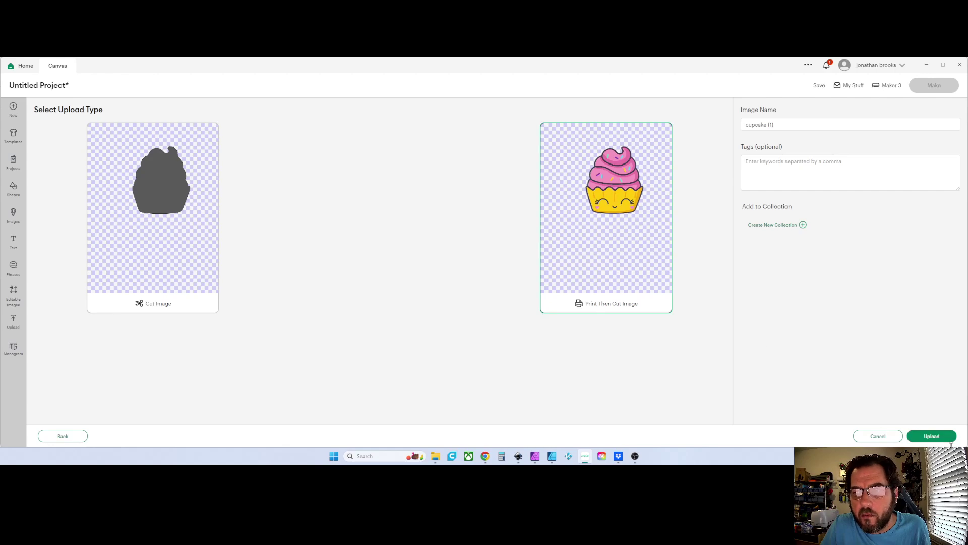
left_click(941, 435)
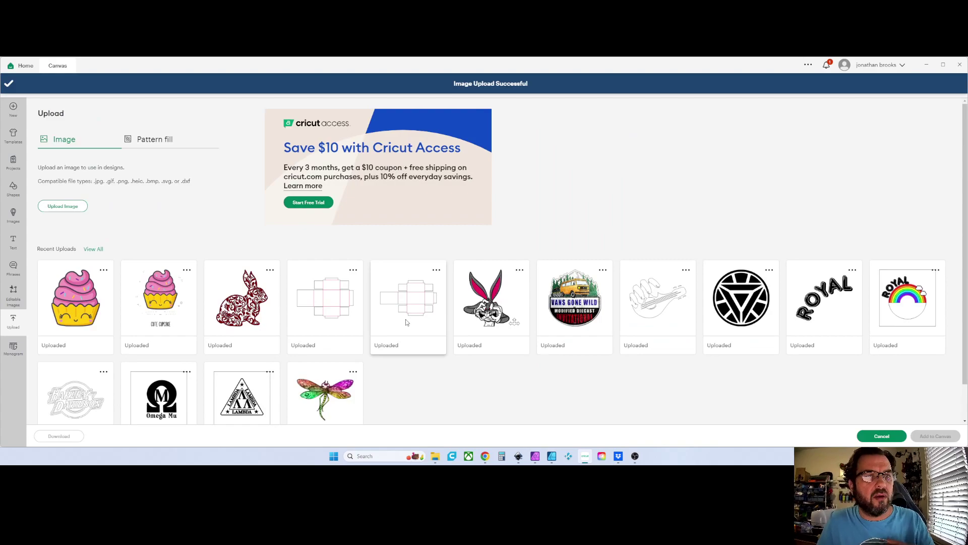
Add the uploaded cupcake to the canvas, enlarge it to about 12.64 by 14.79 in, and move it toward the middle
left_click(69, 294)
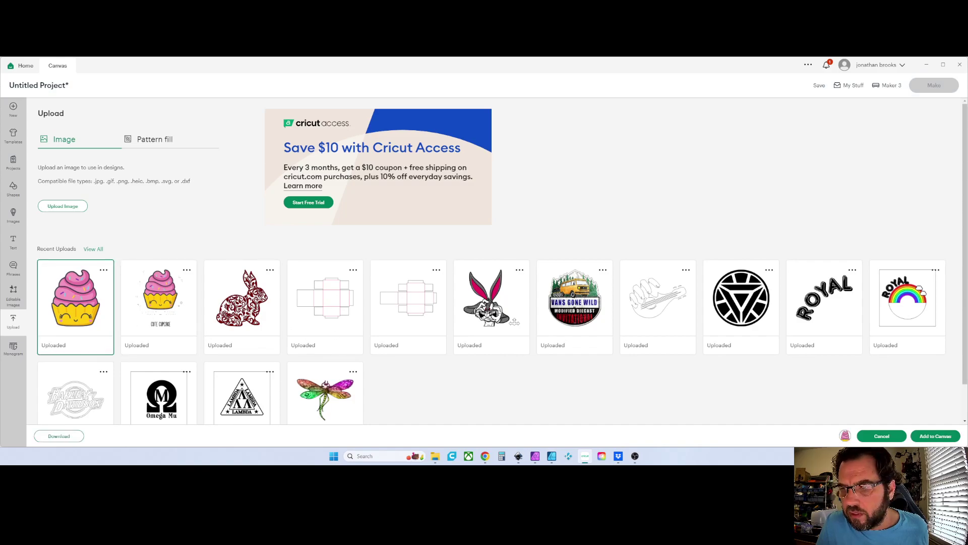
left_click(937, 438)
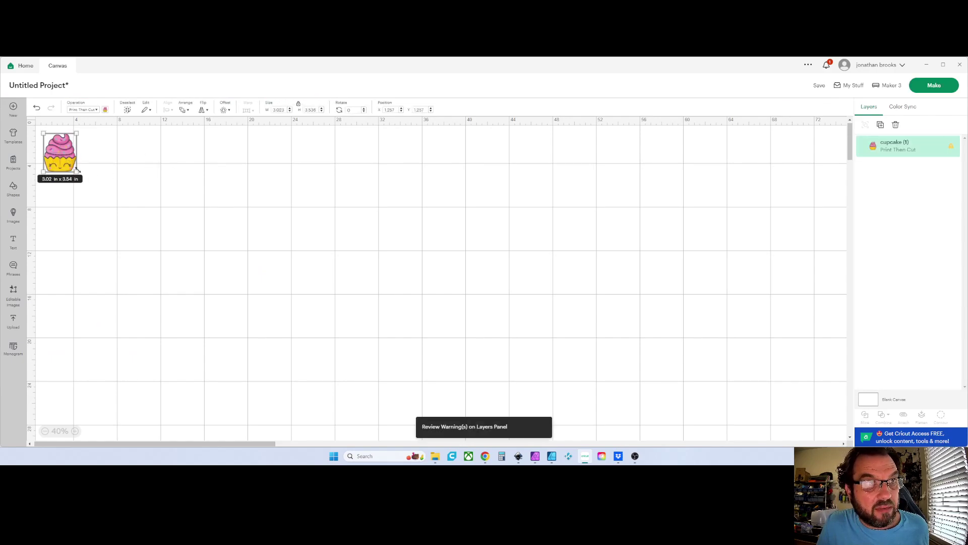
left_click_drag(76, 171, 182, 294)
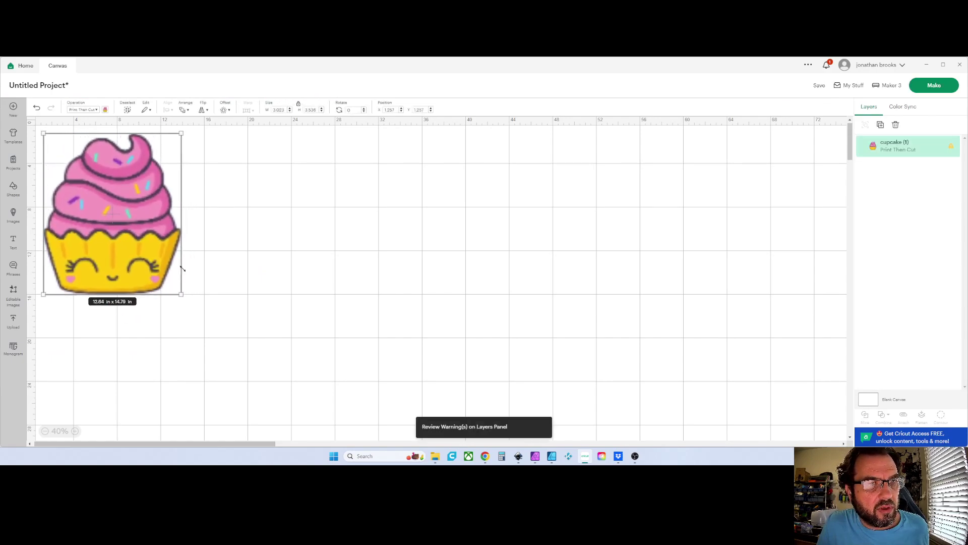
left_click_drag(109, 220, 270, 261)
left_click_drag(388, 270, 399, 273)
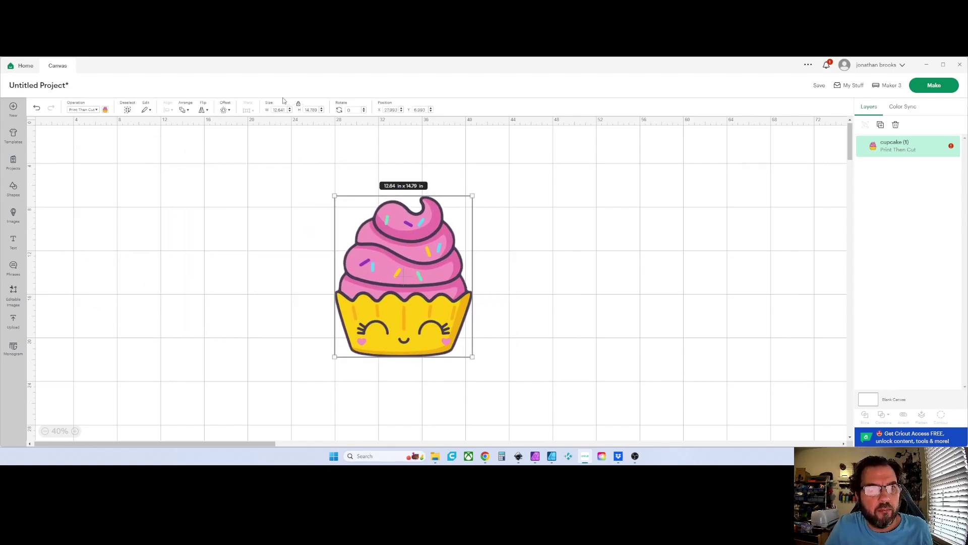
Create a 0.25 in rounded-corner offset around the cupcake and make it a white Basic Cut layer
left_click(224, 110)
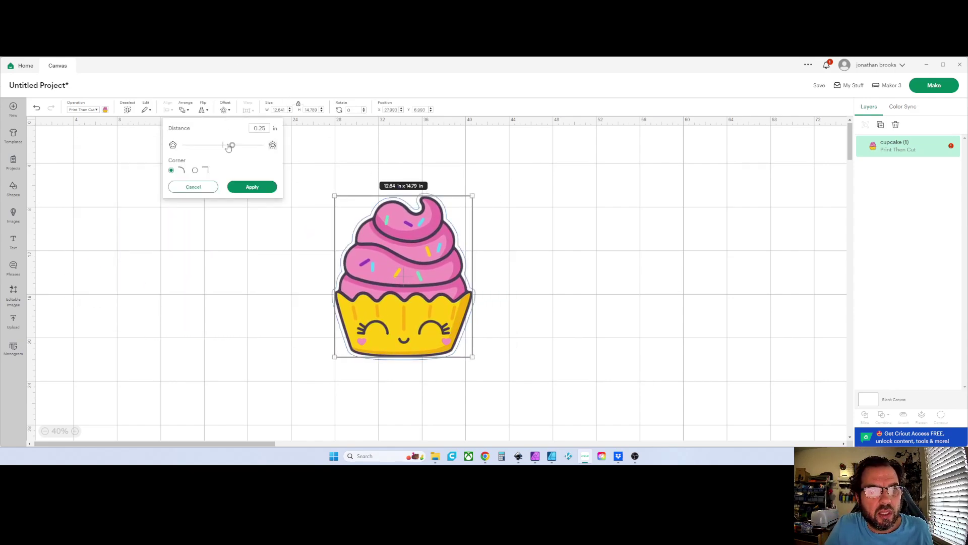
left_click(252, 187)
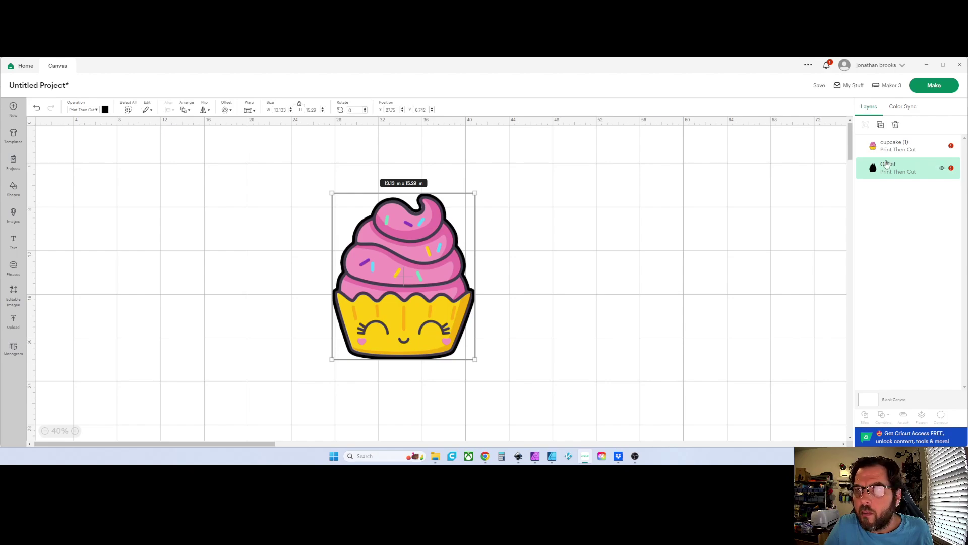
left_click(96, 110)
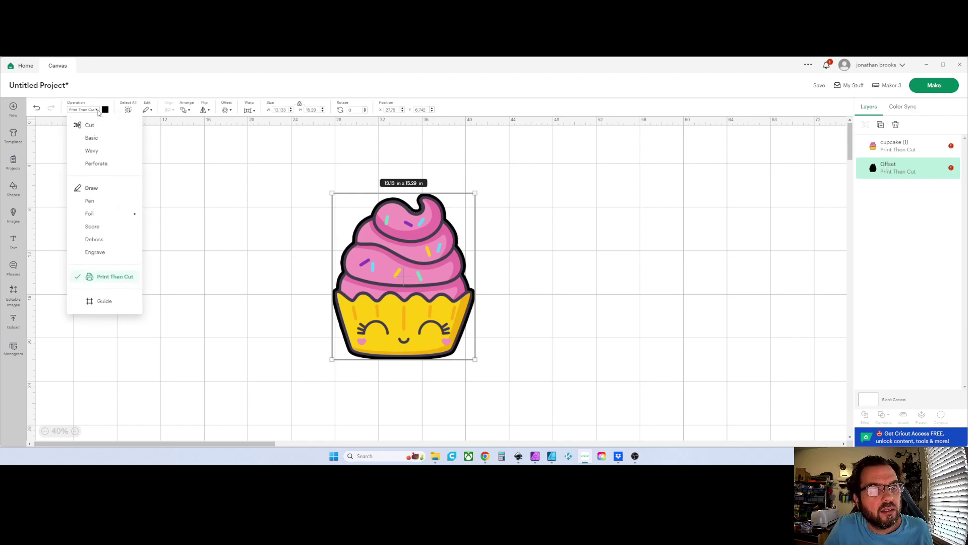
left_click(91, 139)
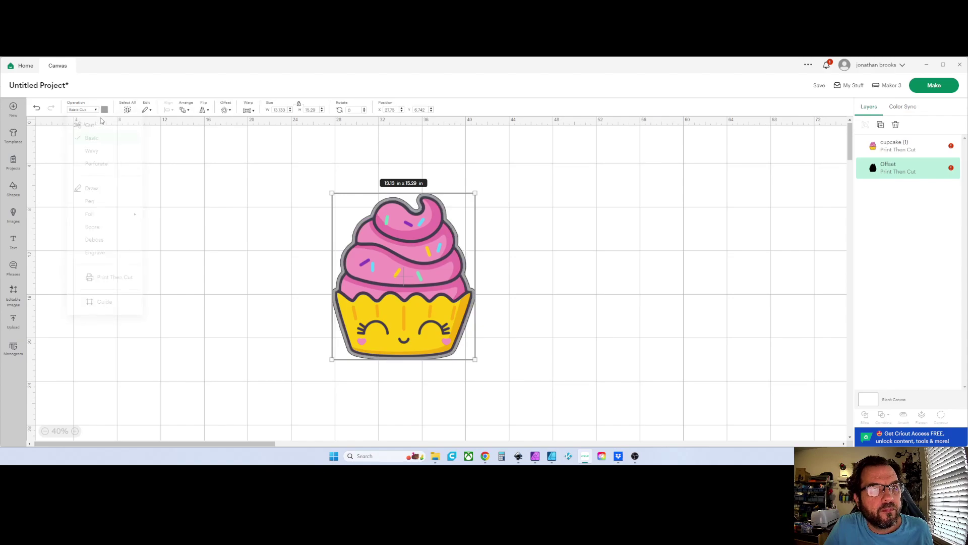
left_click(105, 109)
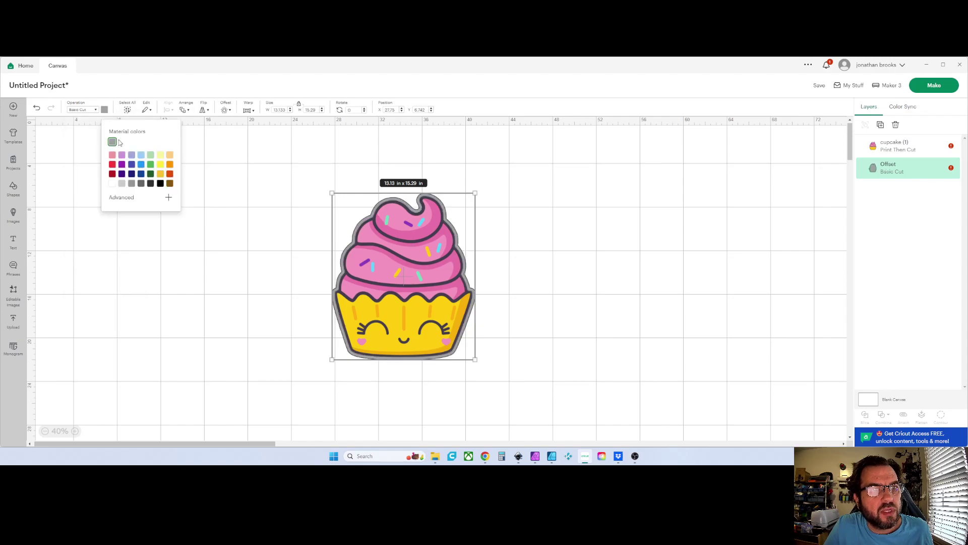
left_click(111, 184)
left_click(814, 212)
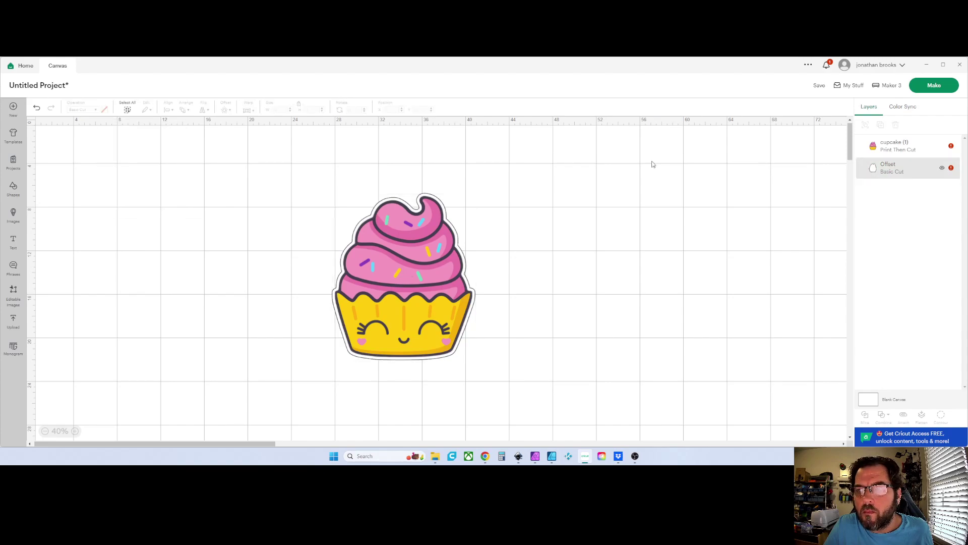
Select both the cupcake and its white offset and attach them
left_click_drag(251, 156, 551, 427)
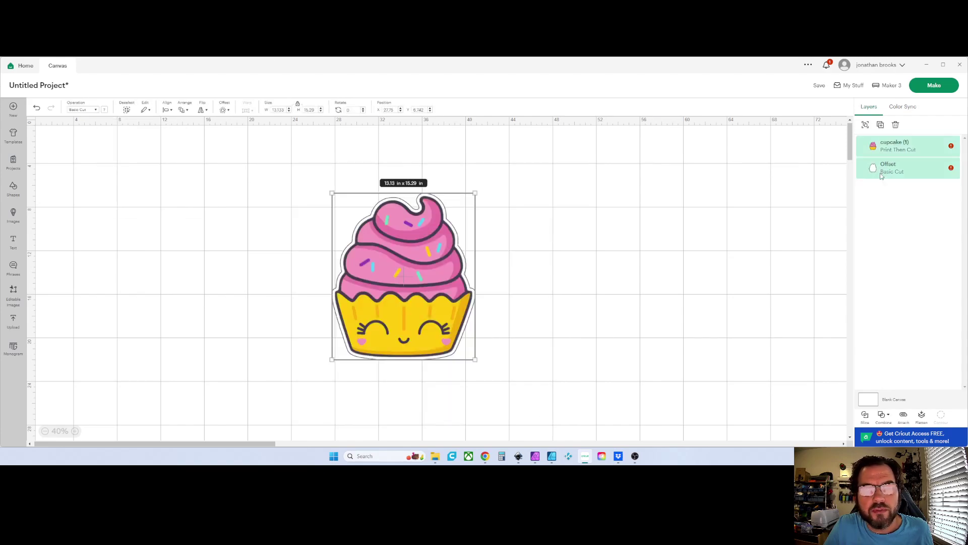
left_click(904, 422)
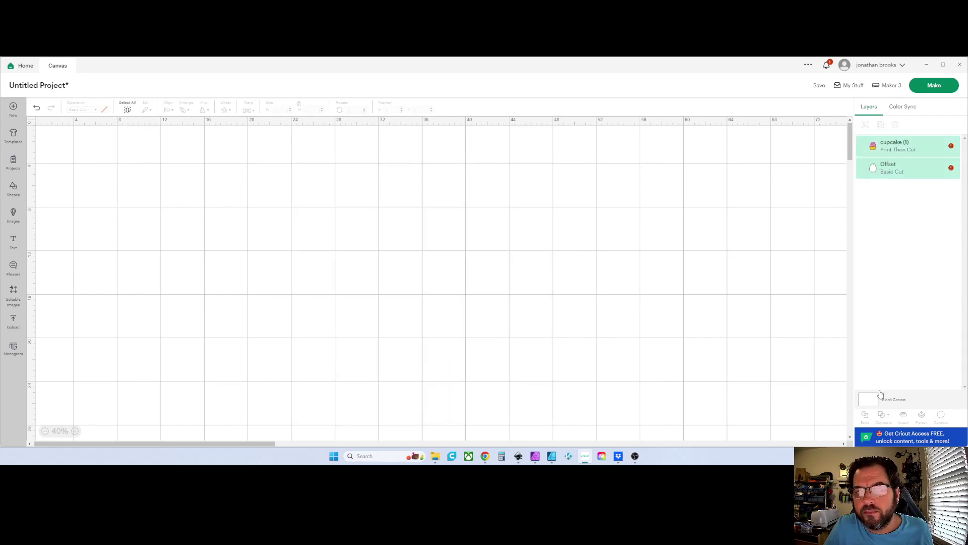
Flatten the cupcake and its white offset into one Print Then Cut layer and try to start making the project
left_click(923, 416)
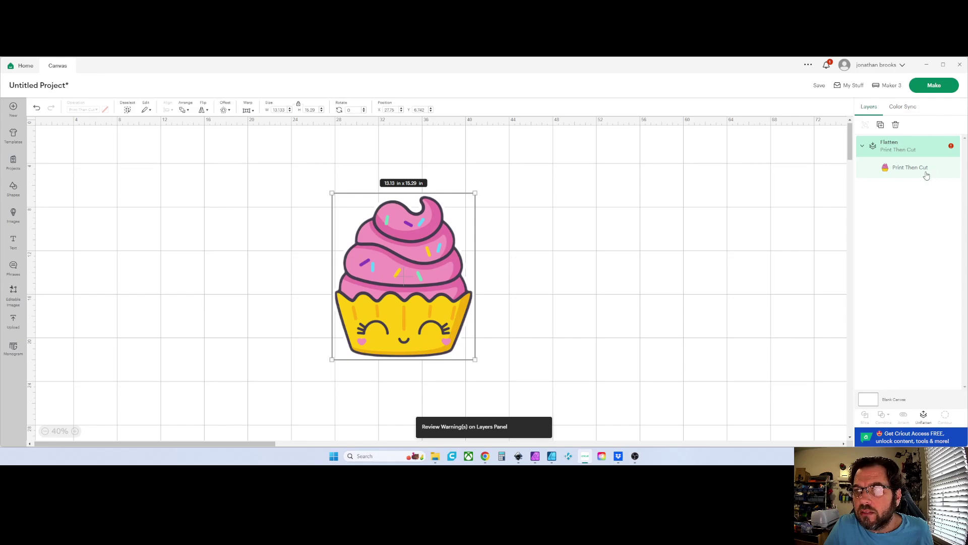
left_click_drag(433, 257, 415, 257)
left_click(933, 85)
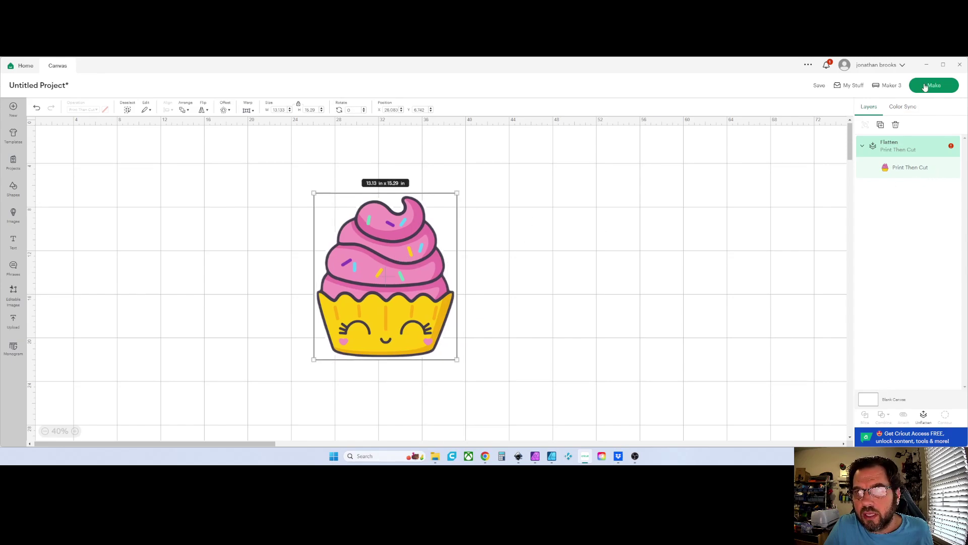
left_click(484, 284)
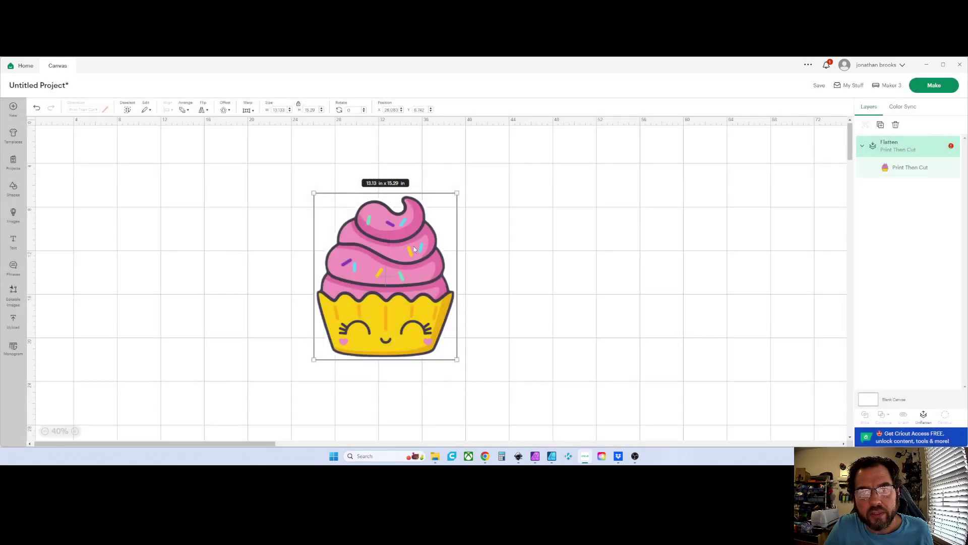
Shrink the flattened cupcake to about 4.41 by 5.13 in and place it near the canvas origin
left_click_drag(412, 245, 287, 201)
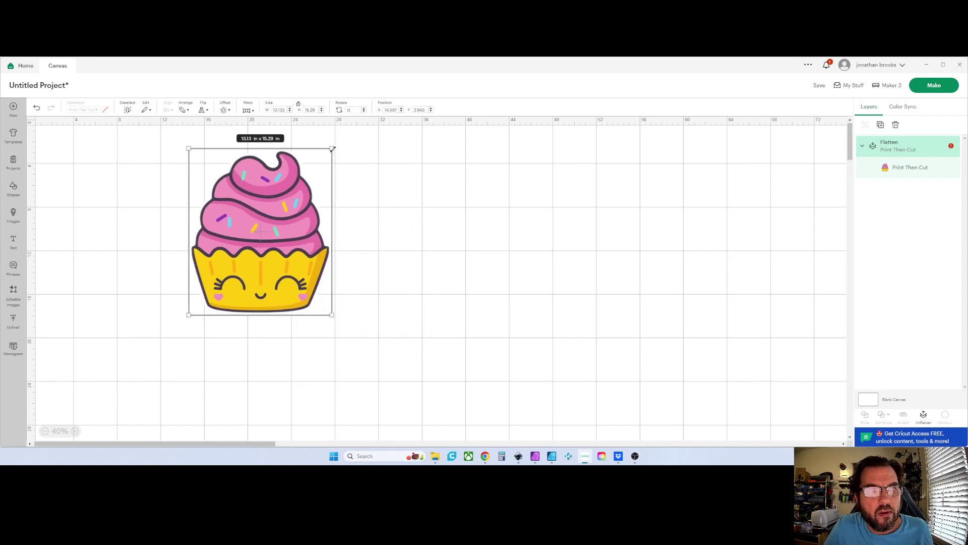
left_click_drag(328, 151, 257, 236)
left_click_drag(238, 268, 90, 162)
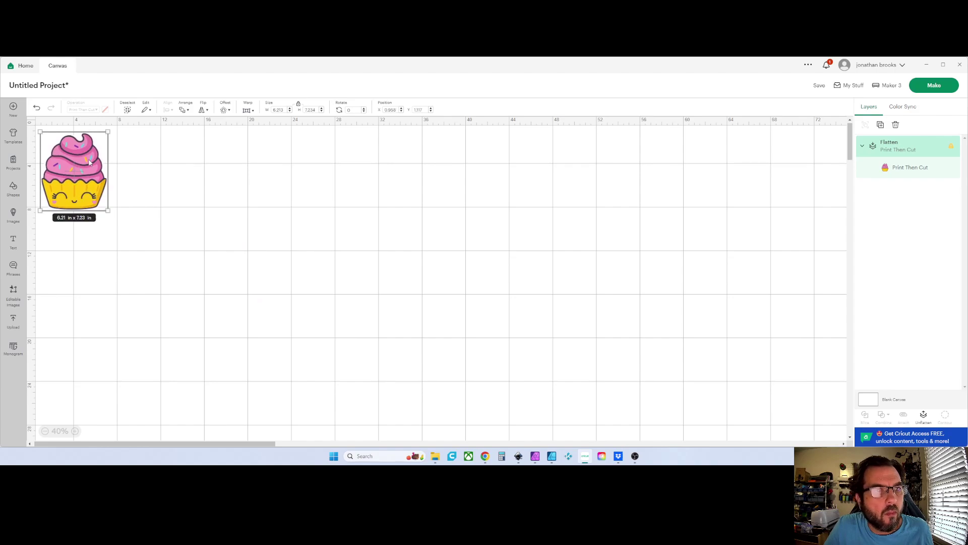
left_click_drag(110, 127, 89, 155)
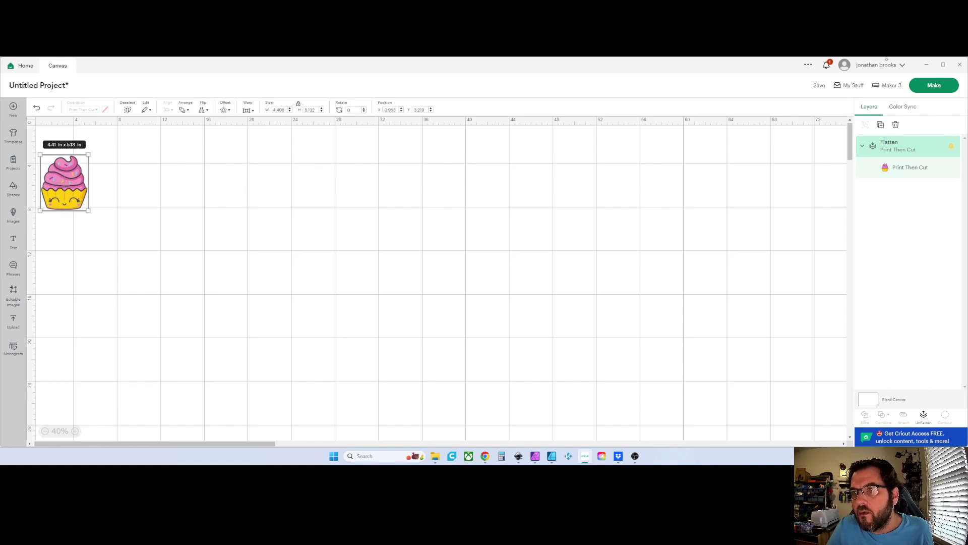
Preview the cupcake on its print mat, shift it slightly down the page, and return to the canvas
left_click(934, 86)
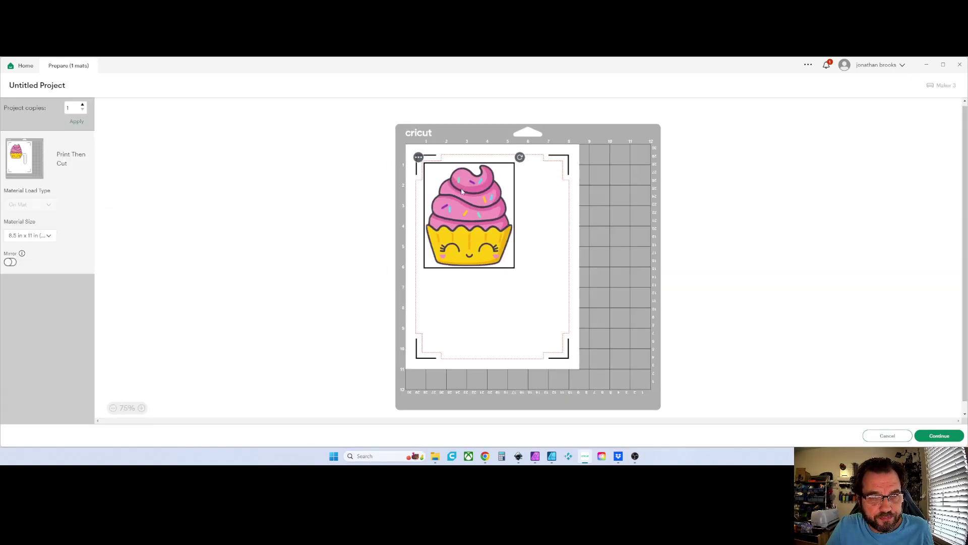
left_click_drag(469, 230, 469, 244)
left_click(882, 434)
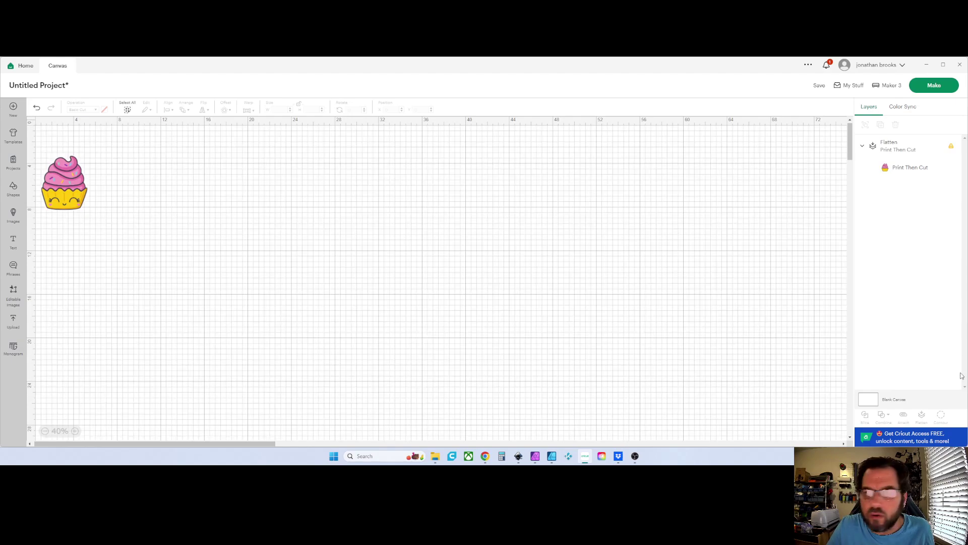
Change the blank canvas color to dark red and hide the canvas grid lines
left_click(897, 399)
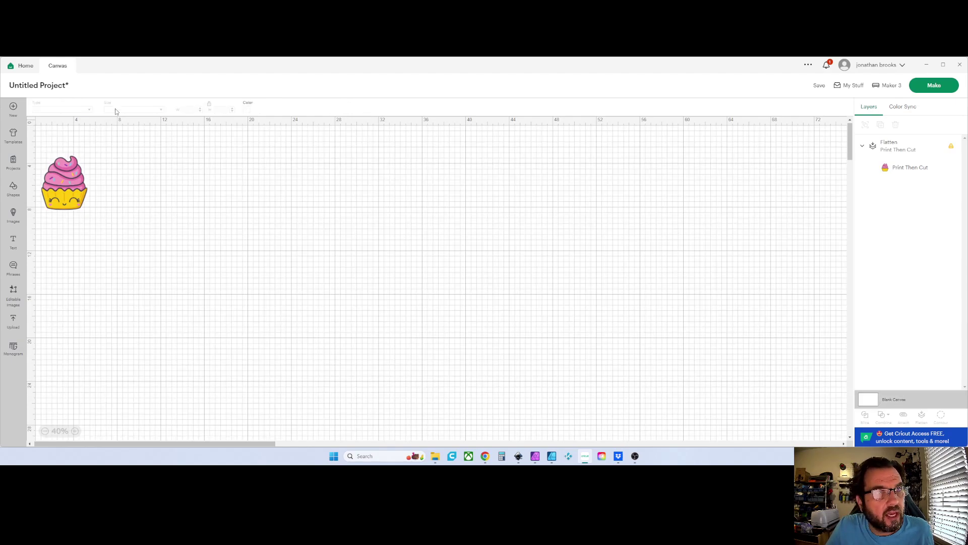
left_click(247, 110)
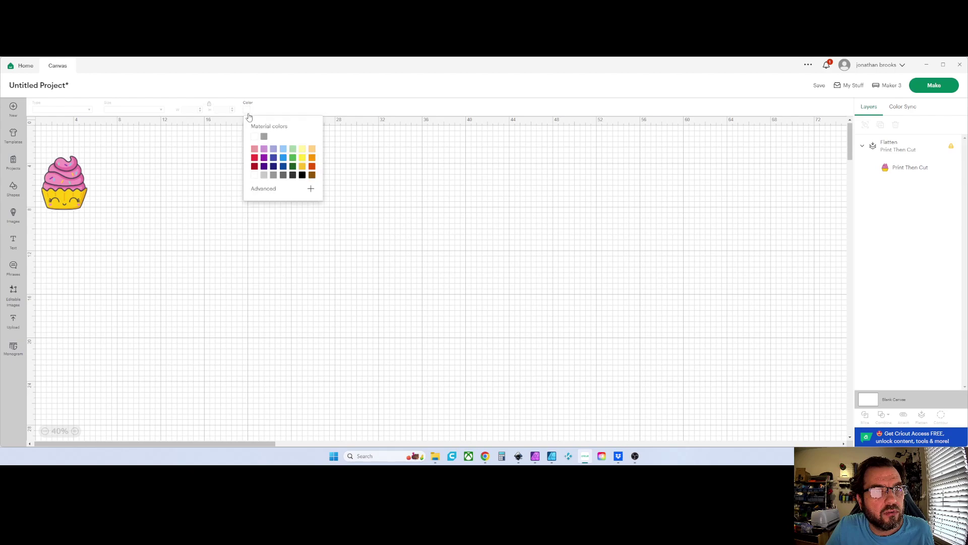
left_click(254, 166)
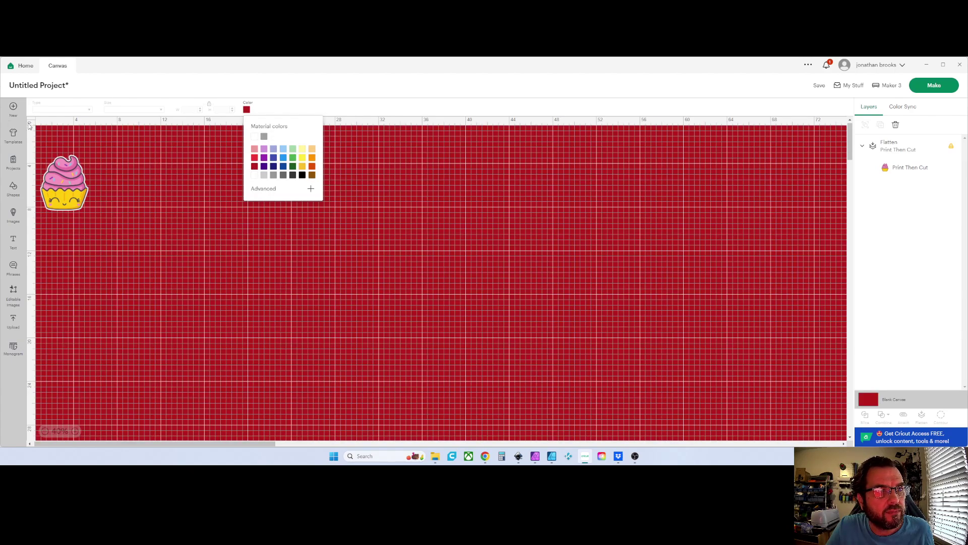
left_click(28, 125)
Inspect the cupcake's white border up close against the red canvas, and move the cupcake farther in from the canvas edge
scroll(66, 196, "up", 6)
scroll(70, 190, "up", 3)
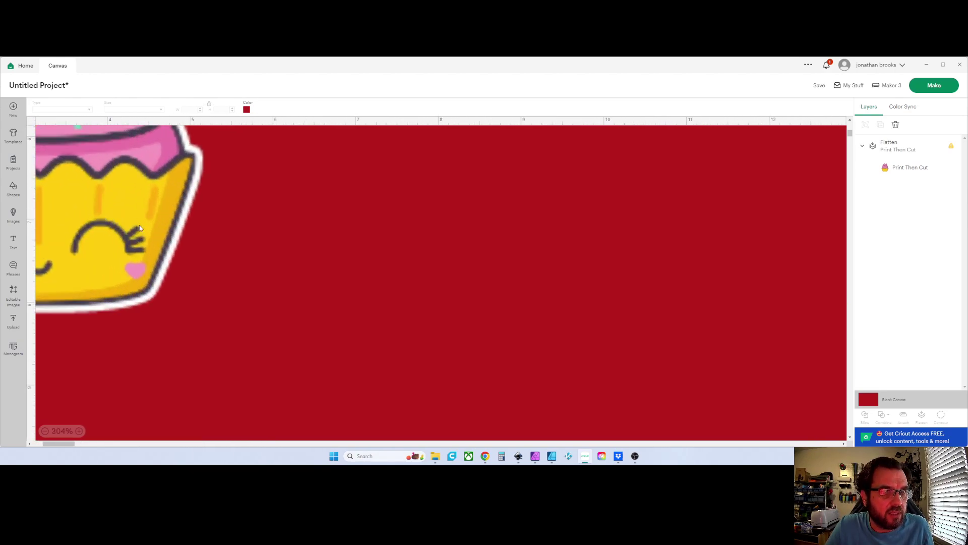
scroll(139, 226, "up", 4)
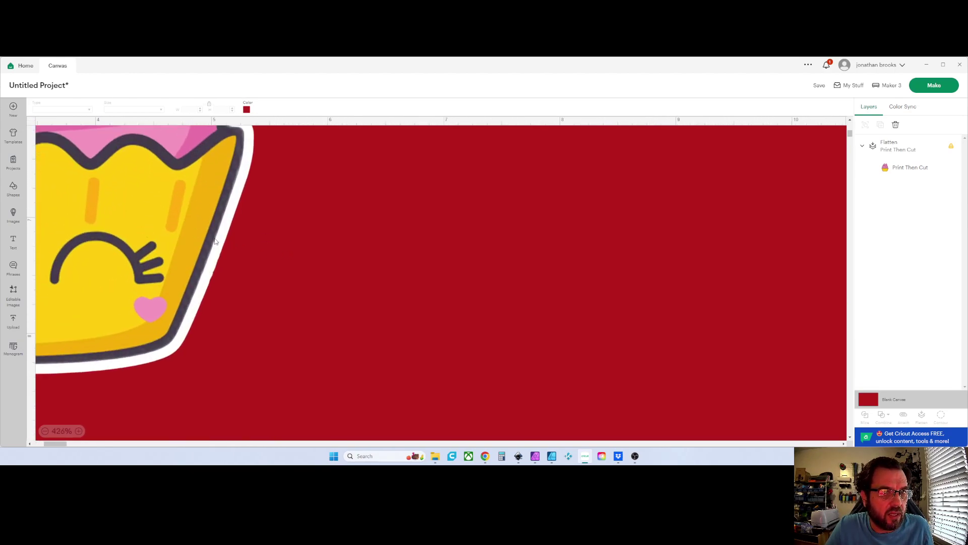
scroll(214, 282, "down", 5)
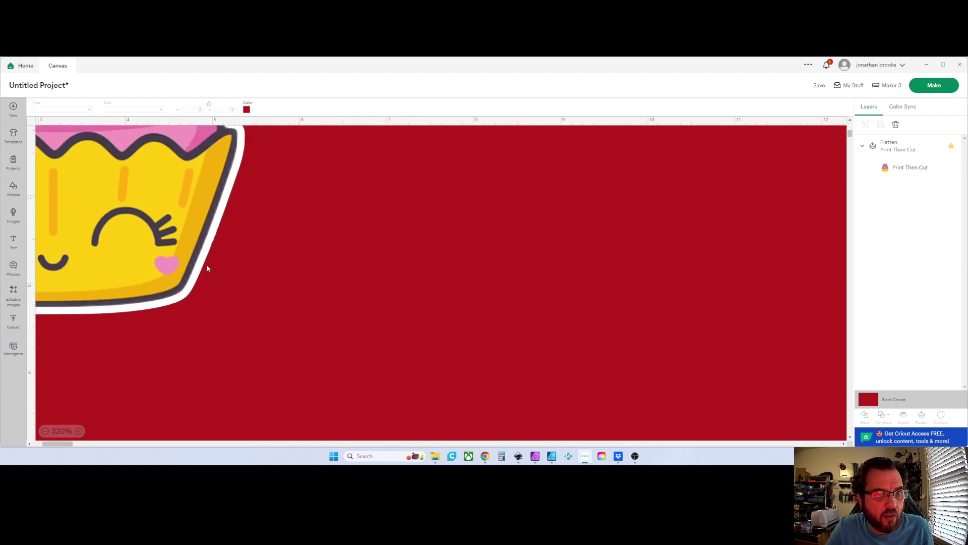
scroll(191, 250, "down", 4)
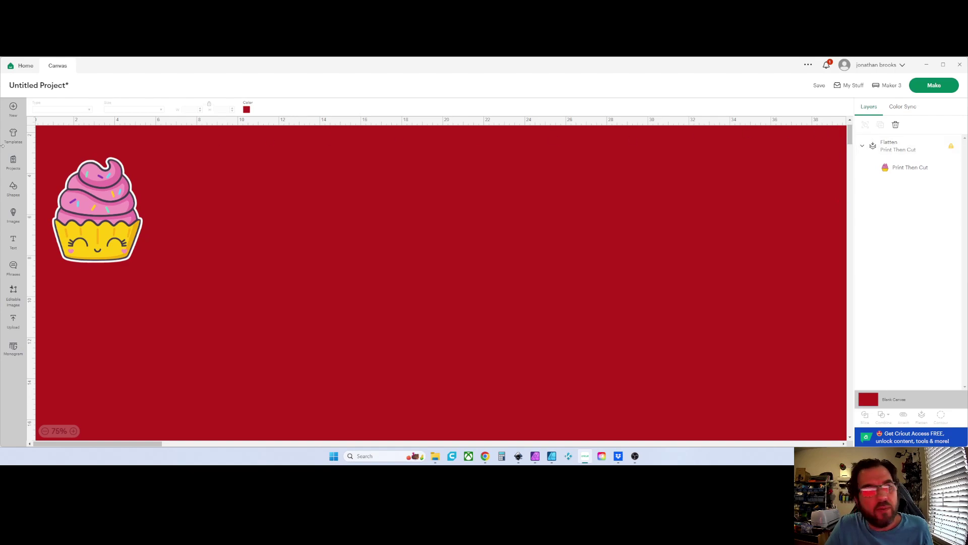
left_click_drag(94, 201, 168, 216)
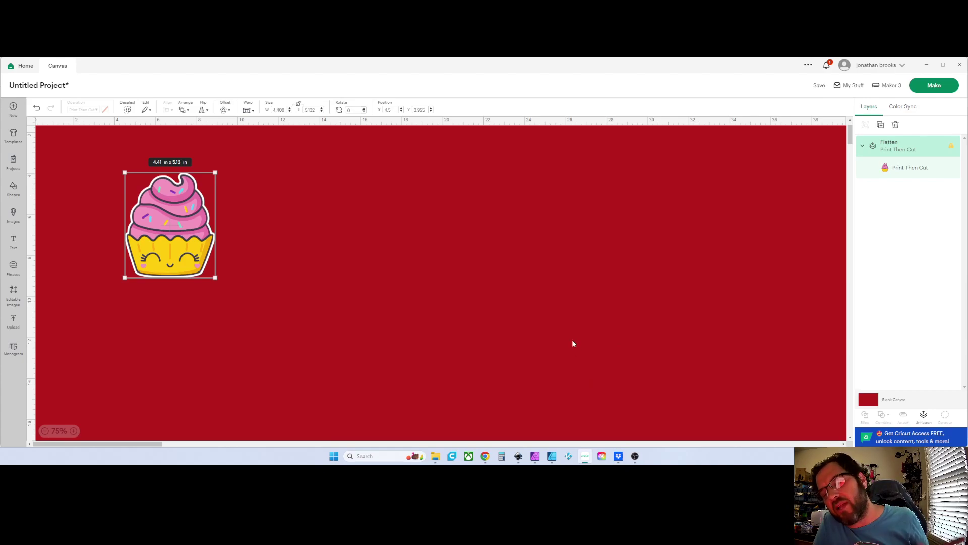
Quit Cricut Design Space without saving the project and close the Downloads folder window
left_click(961, 64)
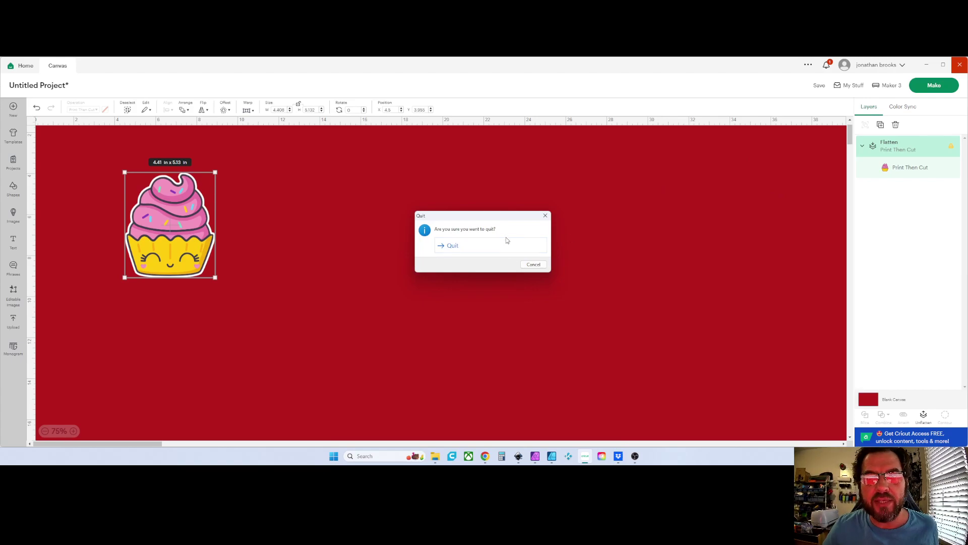
left_click(482, 251)
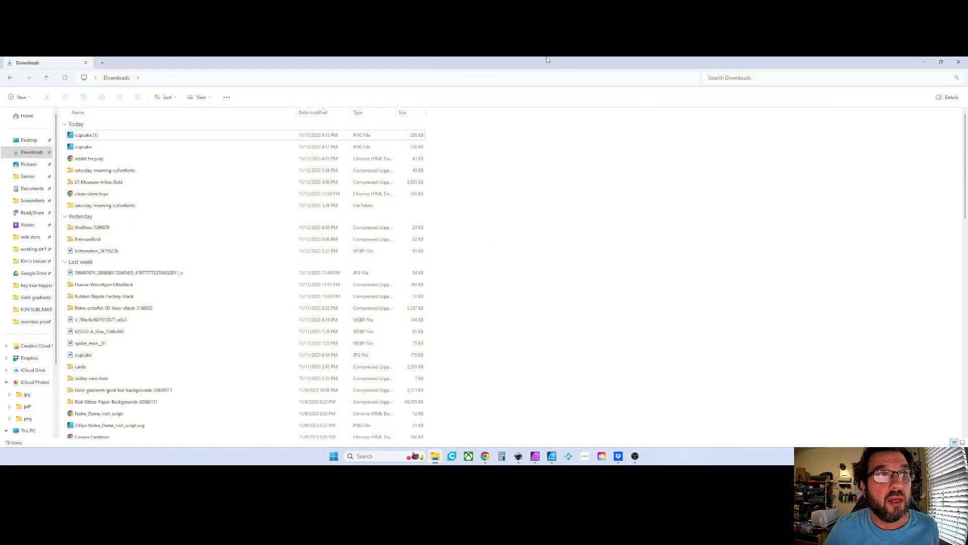
left_click(960, 62)
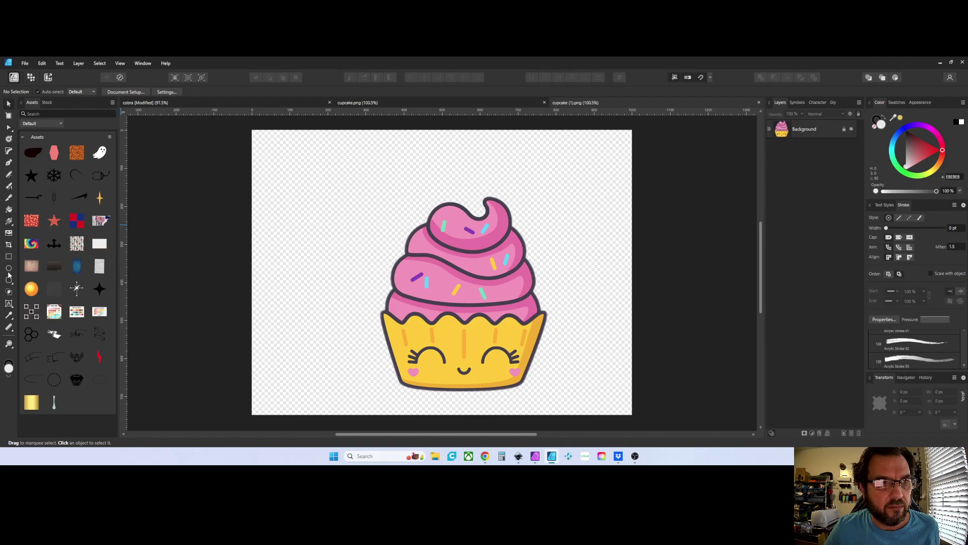
In Affinity Designer, draw a rectangle about 380 by 242 px beside the cupcake and fill it with the wrapper's sampled yellow
left_click(8, 256)
left_click_drag(273, 308, 418, 401)
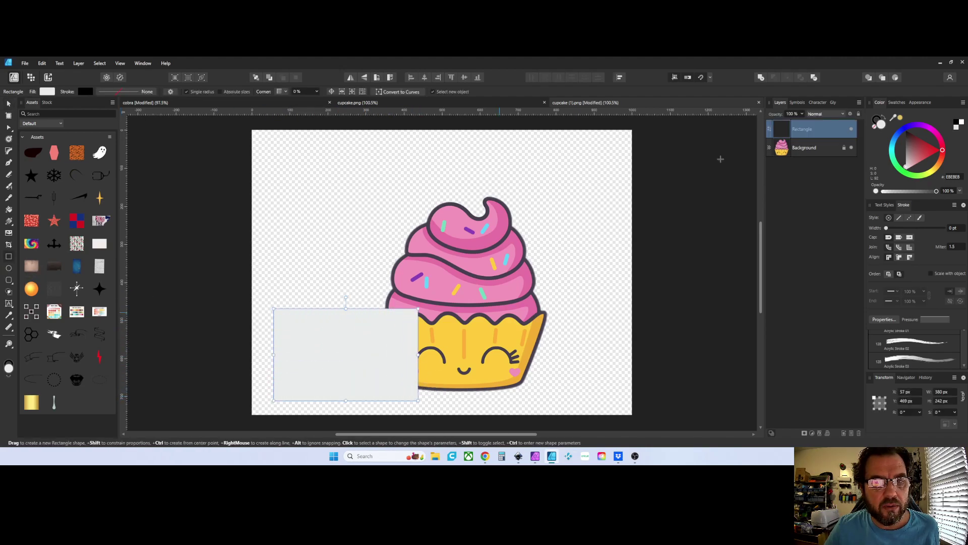
key("i")
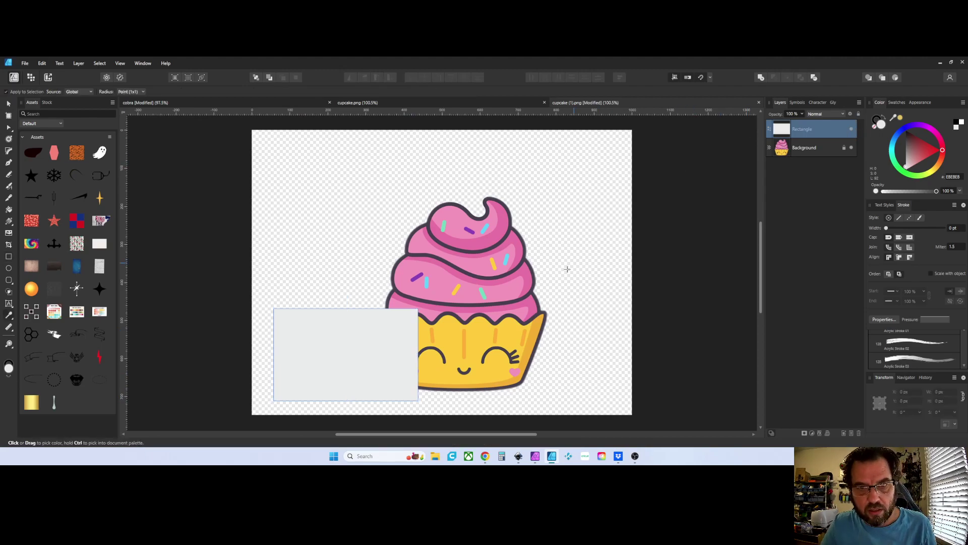
left_click(478, 336)
Convert the yellow rectangle to curves at 40% opacity and spread its two upper corners outward into a tapered wrapper shape
key("m")
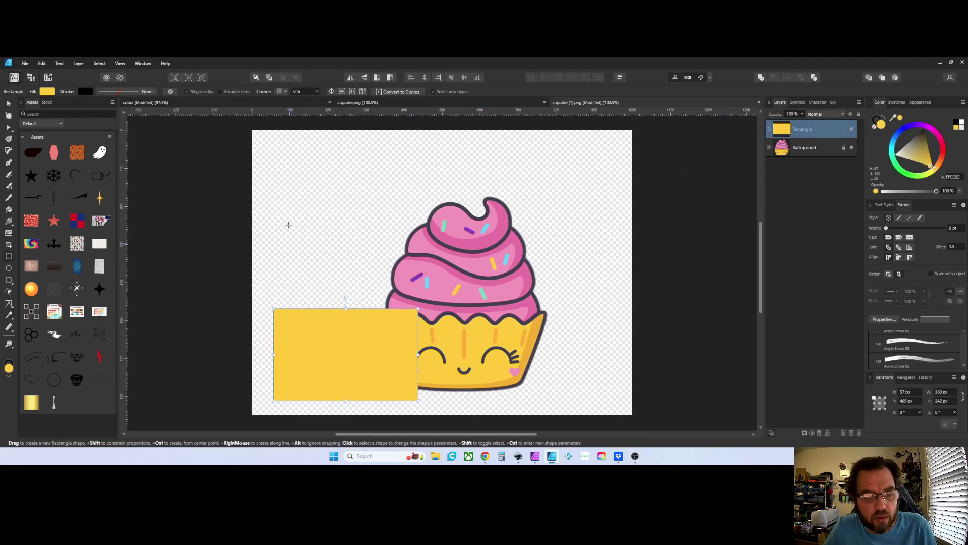
left_click(398, 91)
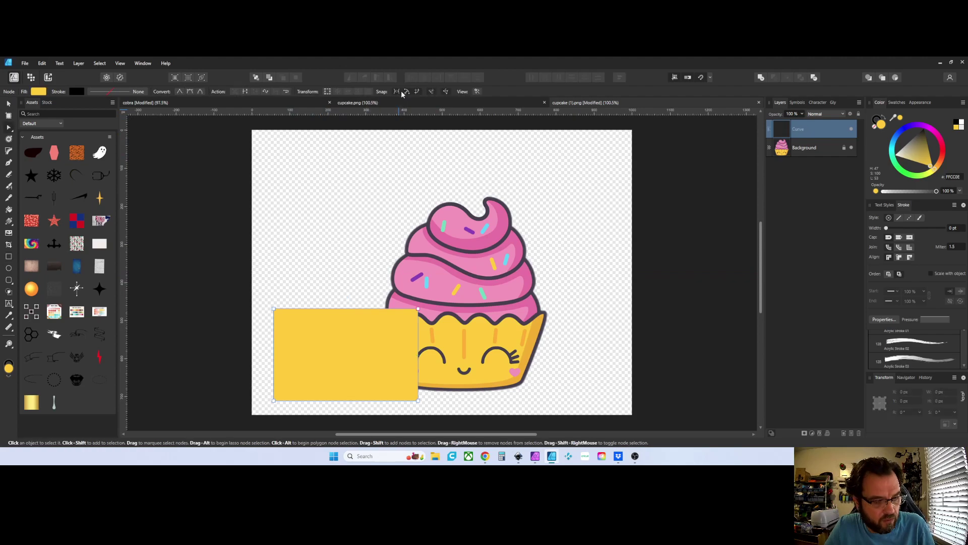
key("4")
left_click_drag(418, 308, 452, 316)
mouse_move(274, 309)
left_mouse_down()
mouse_move(252, 316)
mouse_move(282, 330)
mouse_move(272, 314)
left_mouse_up()
Add nodes along the wrapper shape's upper edge and bend the segments between them into scalloped curves
left_click(282, 316)
left_click_drag(298, 329, 306, 315)
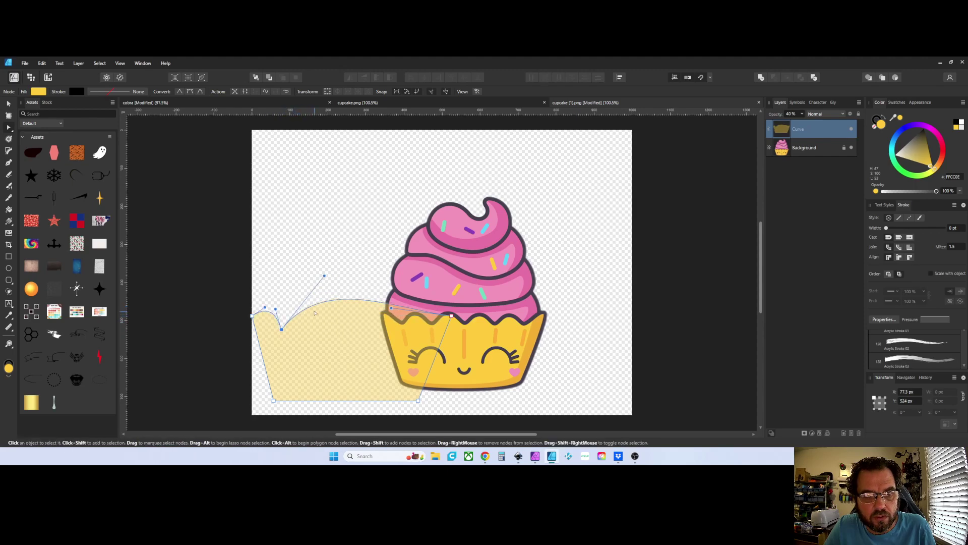
left_click(309, 307)
mouse_move(309, 307)
left_mouse_down()
mouse_move(309, 325)
mouse_move(301, 315)
left_mouse_up()
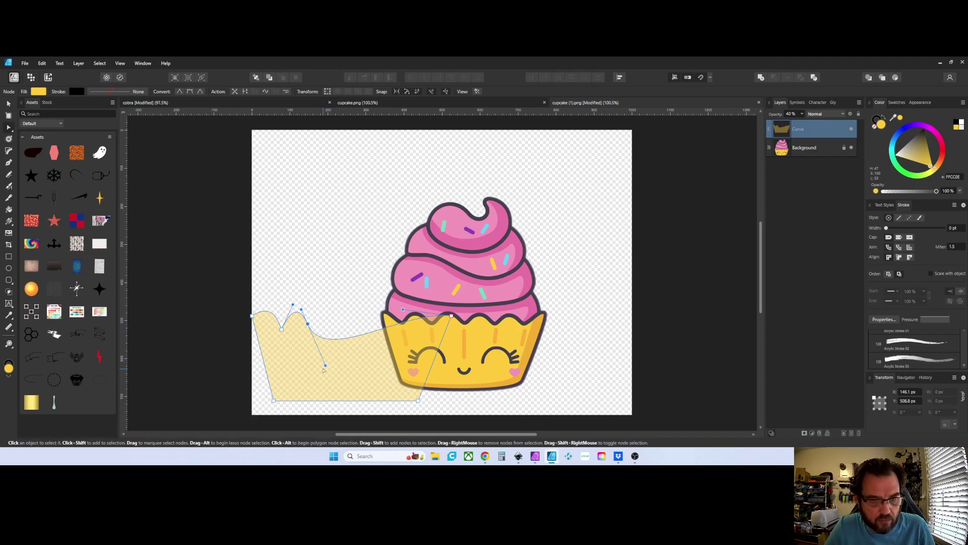
left_click_drag(325, 366, 325, 297)
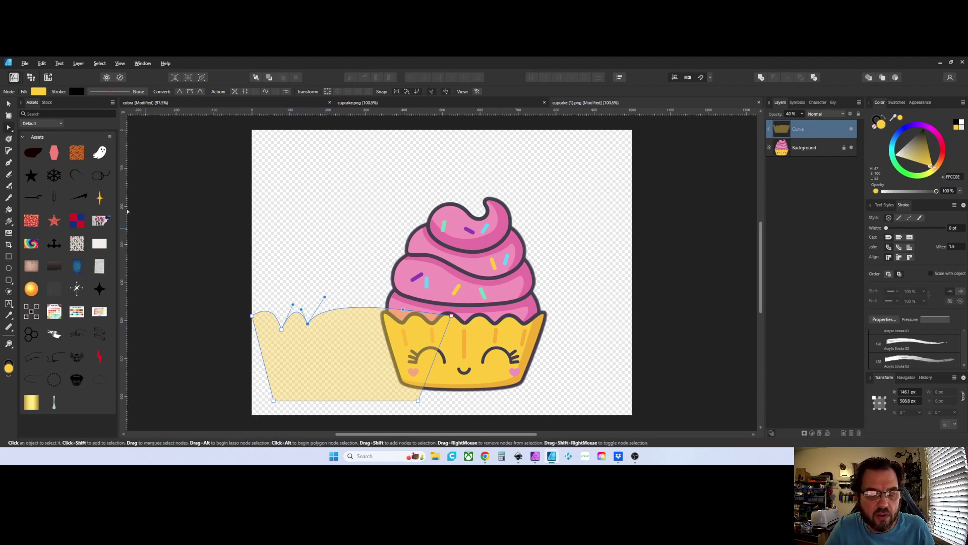
Move the scalloped yellow shape up beside the frosting and delete it from the document
left_click(9, 104)
left_click_drag(293, 361, 277, 254)
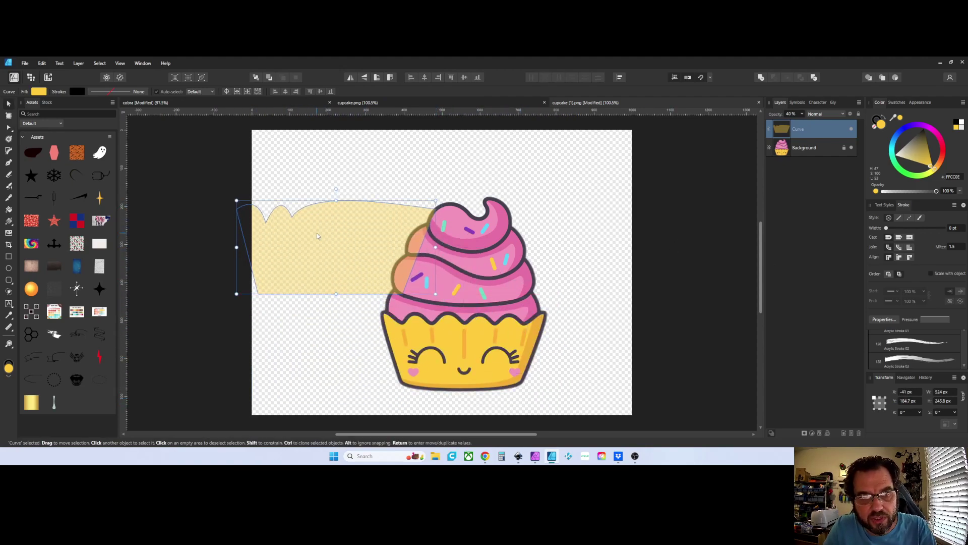
key("Delete")
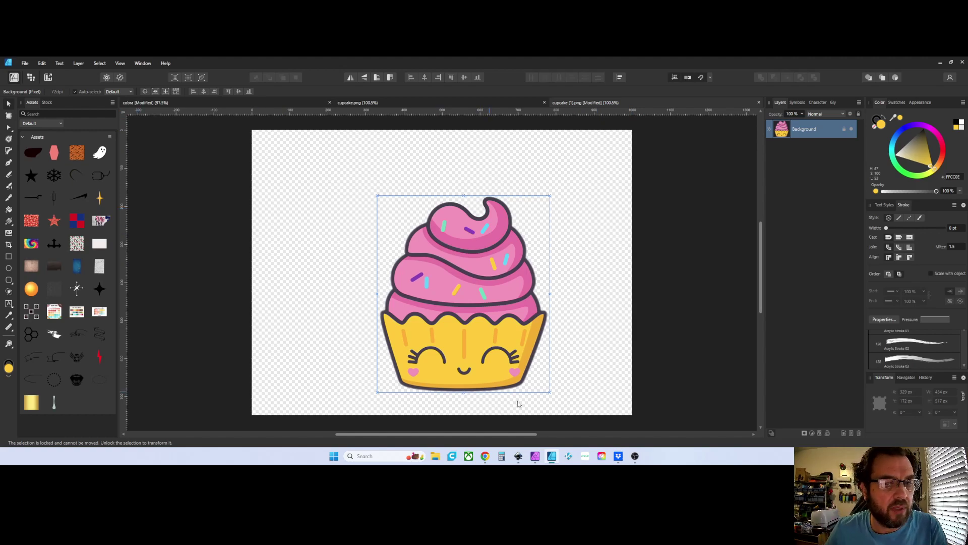
Switch to Chrome and close the Photopea page, discarding its unsaved changes
left_click(485, 455)
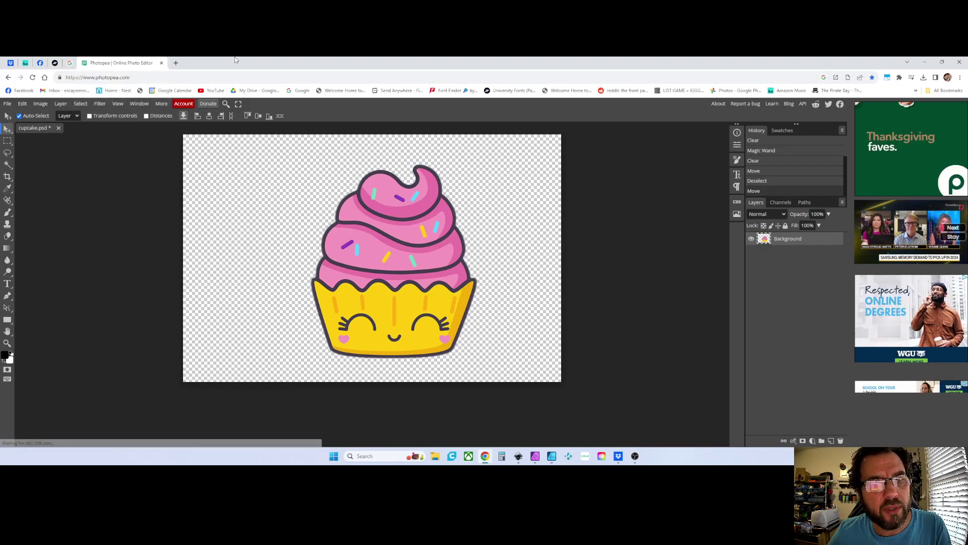
left_click(161, 65)
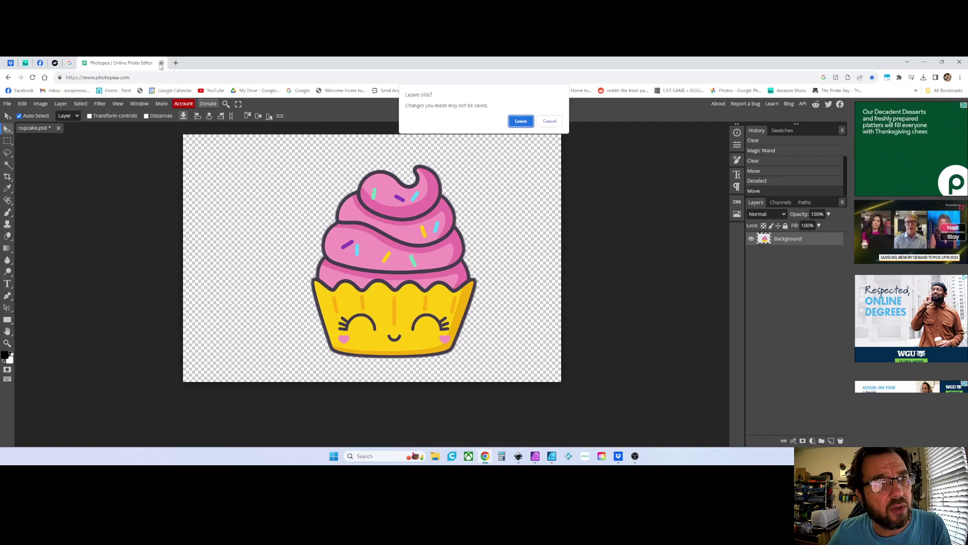
left_click(520, 121)
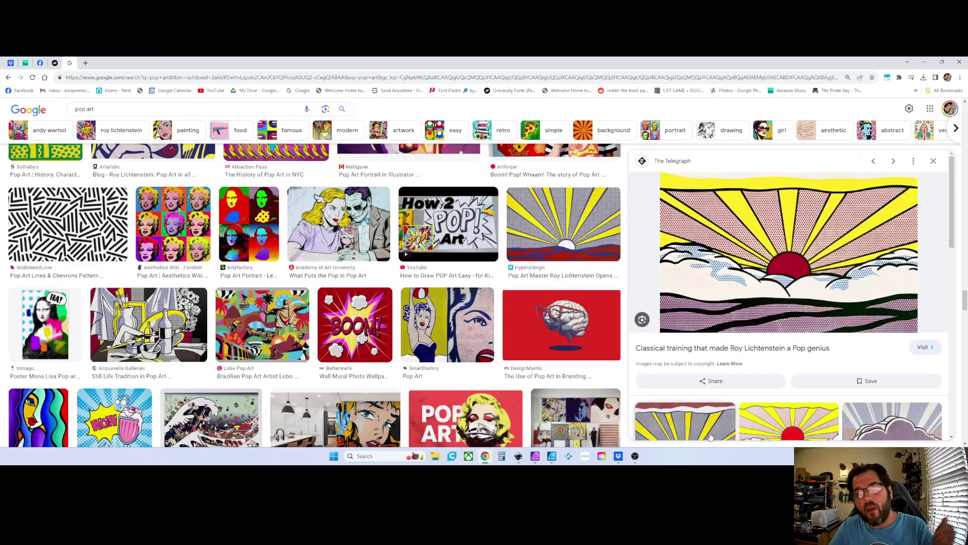
Switch back to Affinity Designer, delete the cupcake background image, and bring up OBS Studio
left_click(552, 455)
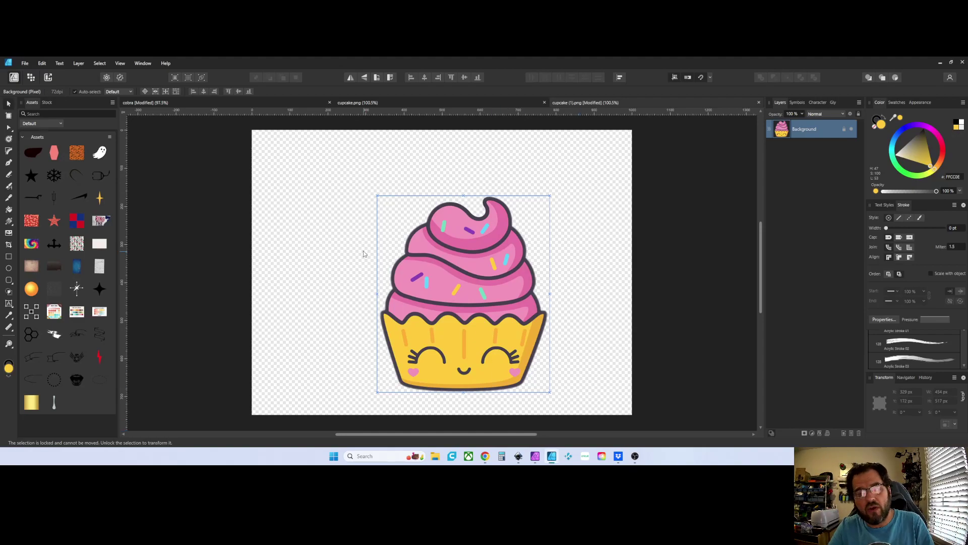
key("Delete")
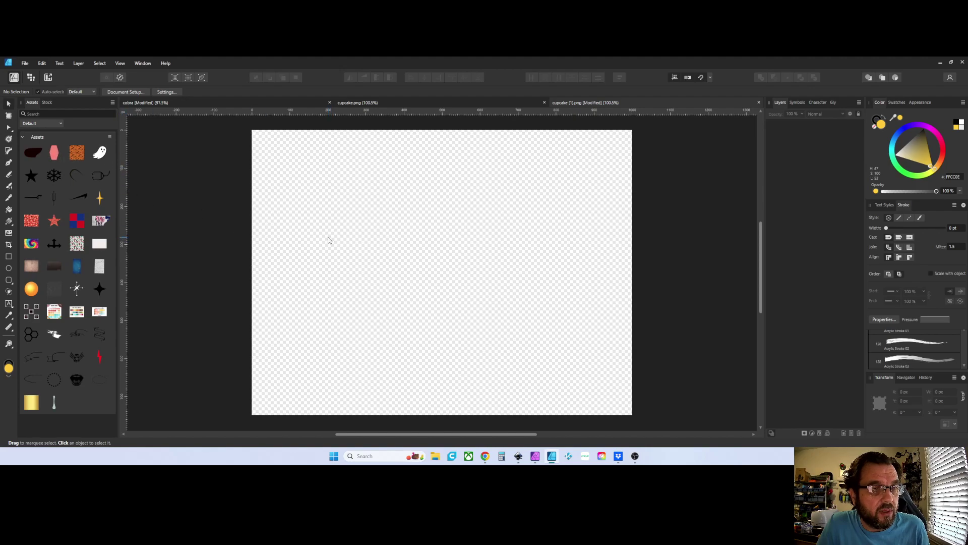
left_click(635, 456)
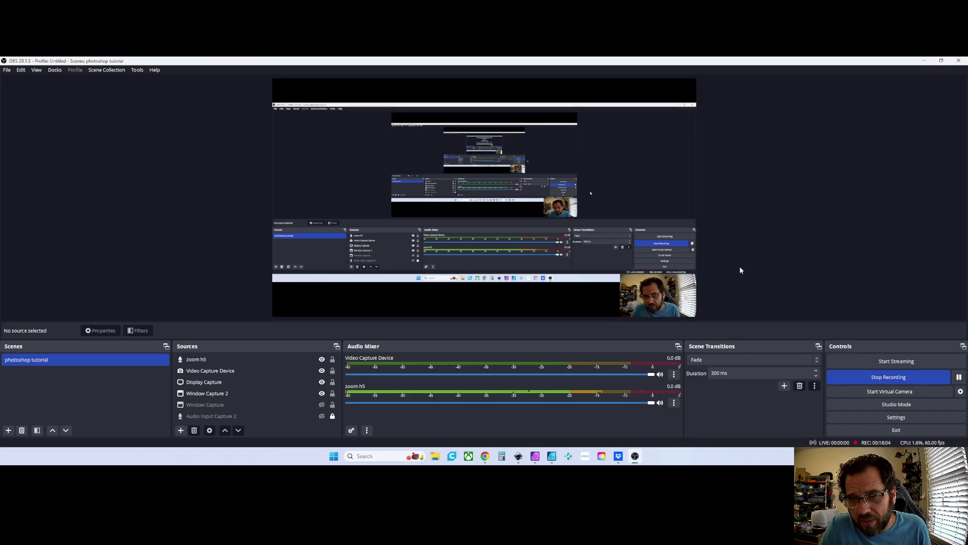